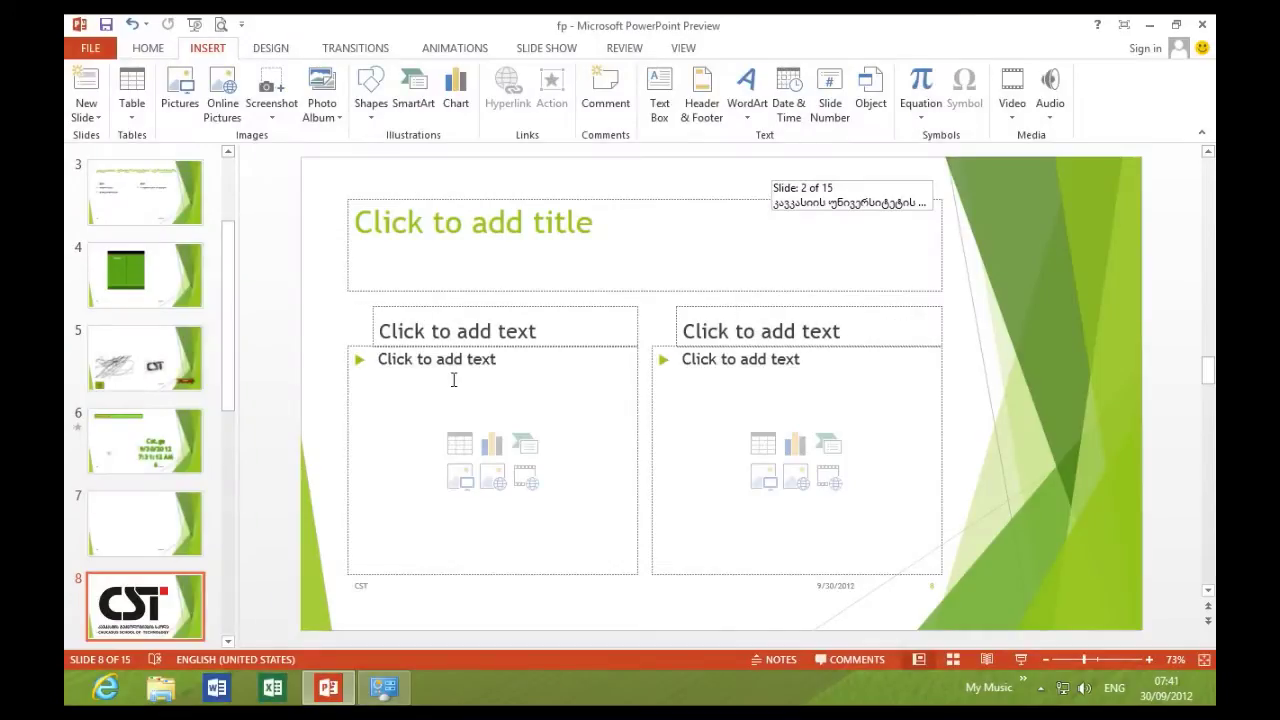
Apply the Ion Boardroom theme to slide 8 only and switch it to the blue variant.
click(268, 50)
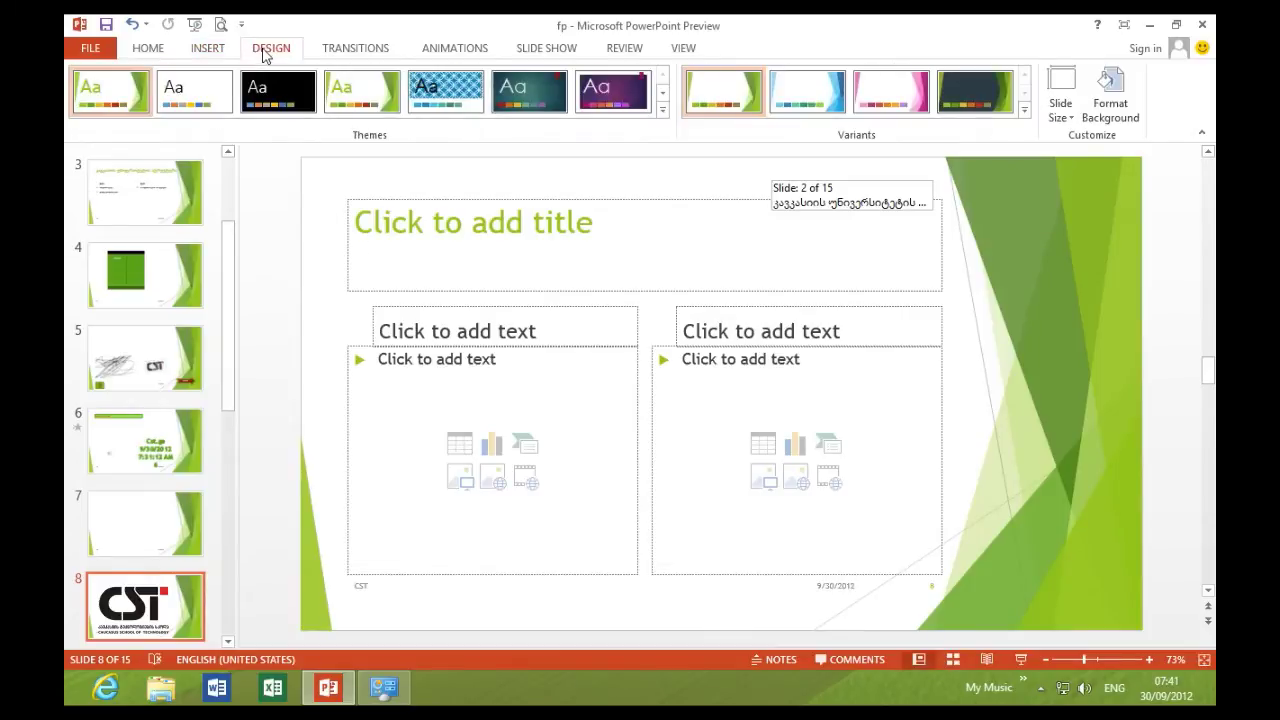
click(662, 114)
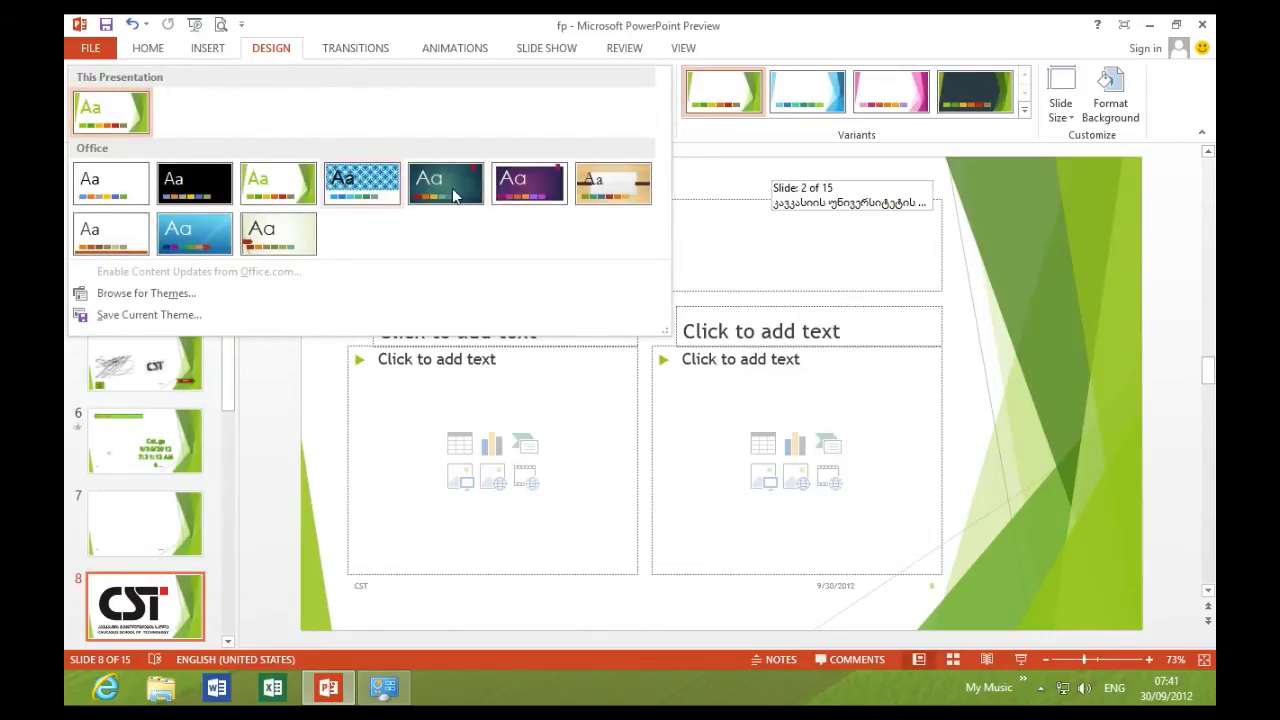
right_click(513, 193)
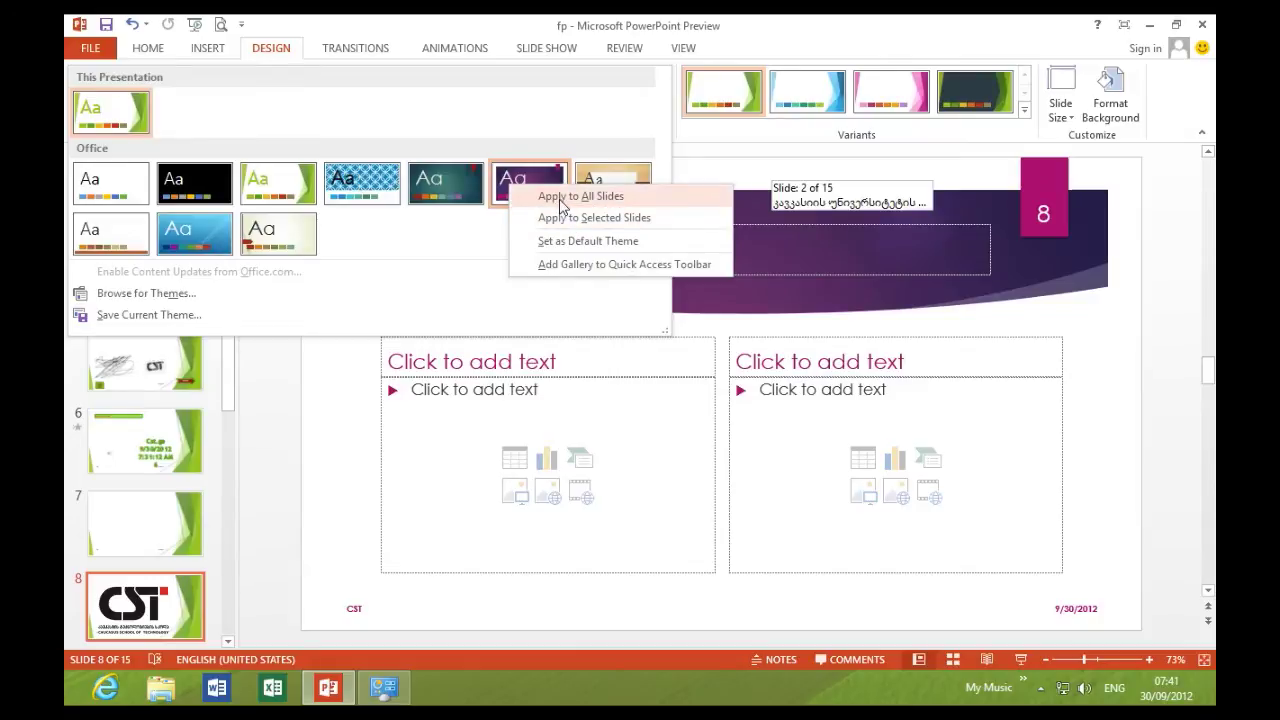
click(525, 217)
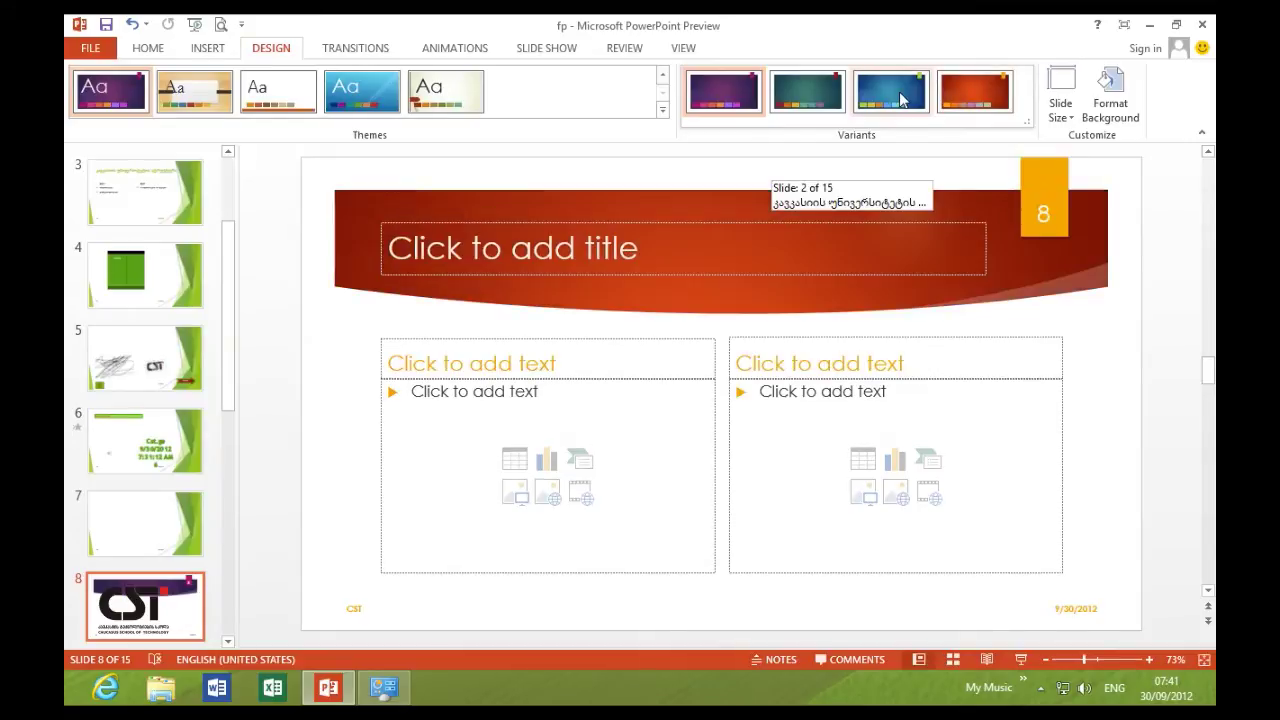
click(899, 91)
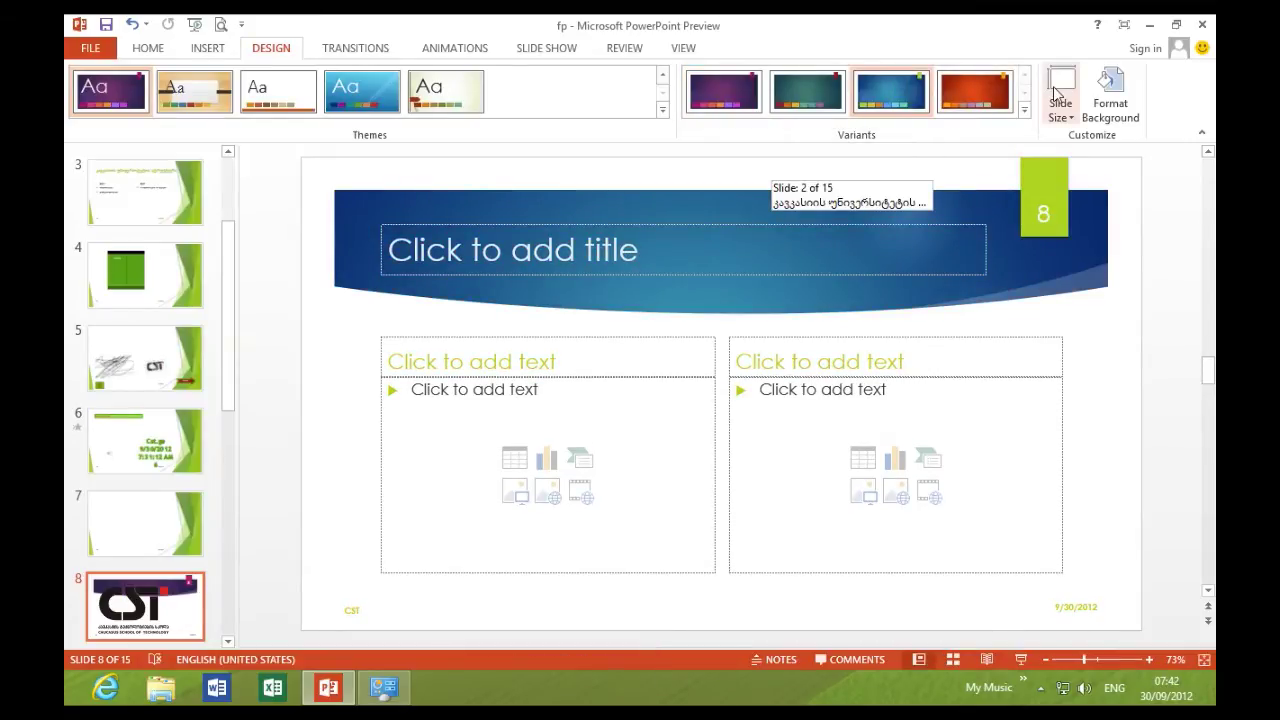
Use the CST logo image file as slide 8's picture-fill background, hiding background graphics.
click(1110, 105)
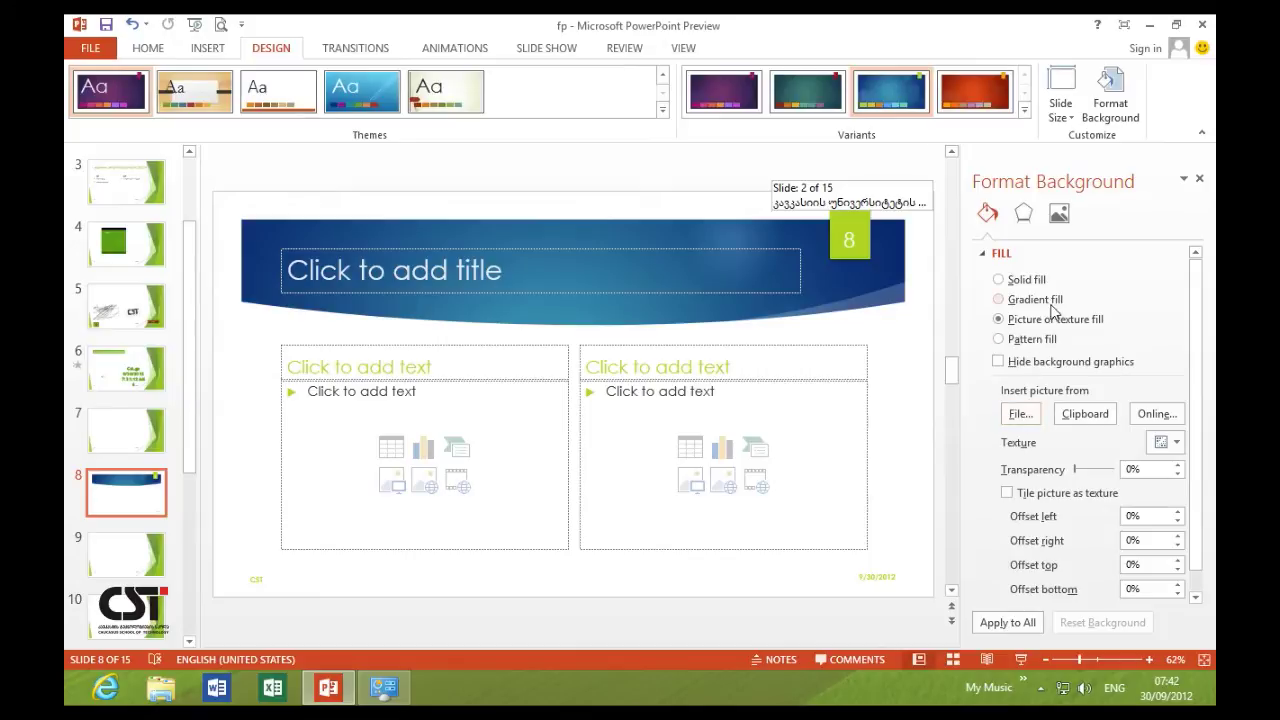
click(1021, 416)
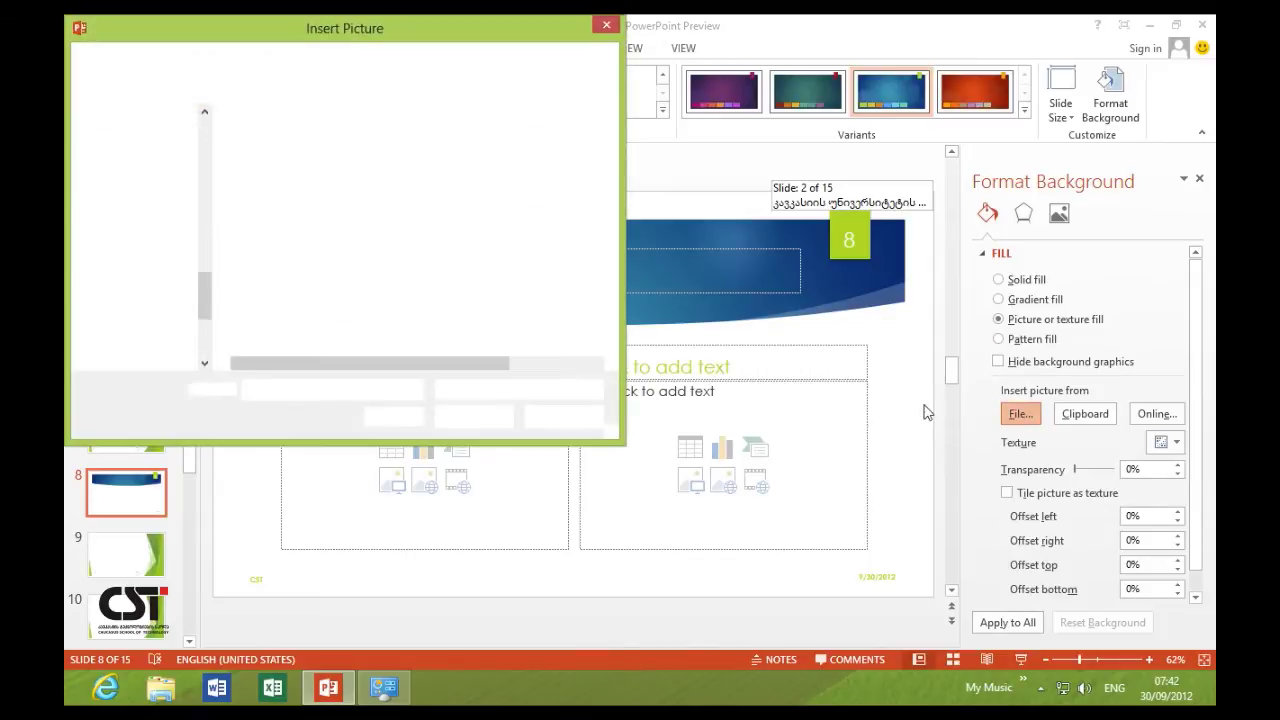
click(287, 185)
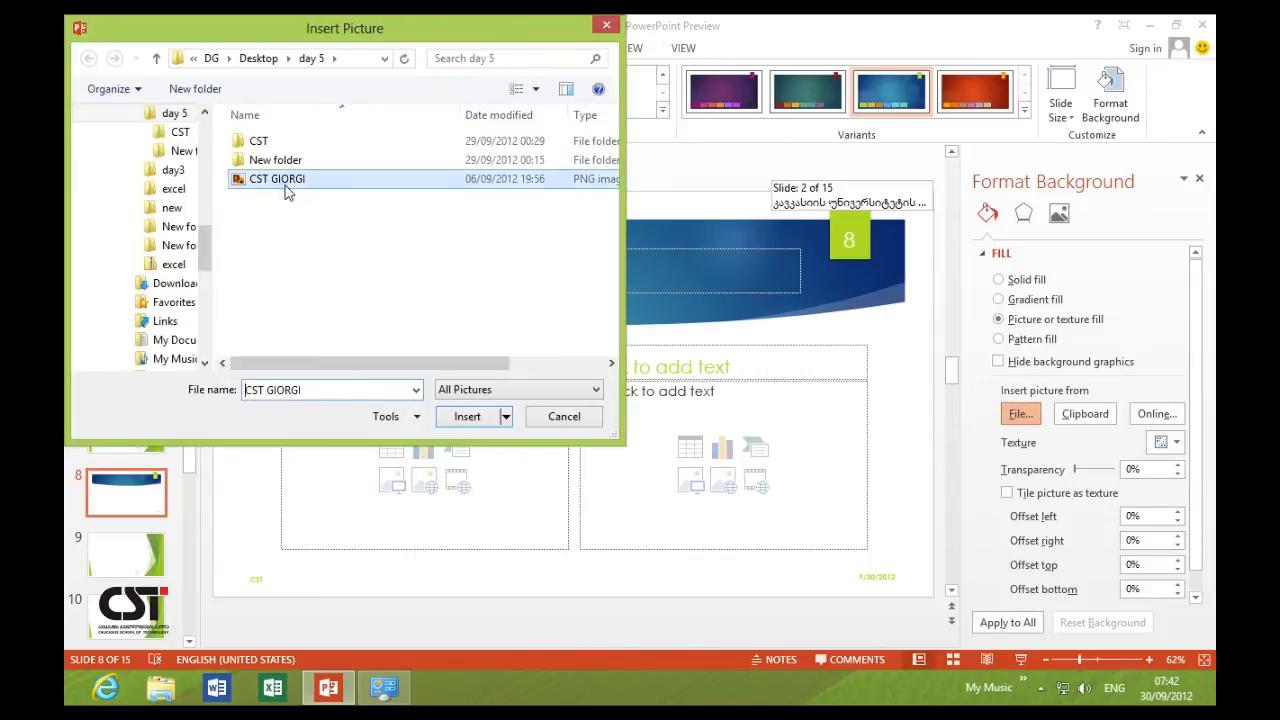
click(466, 416)
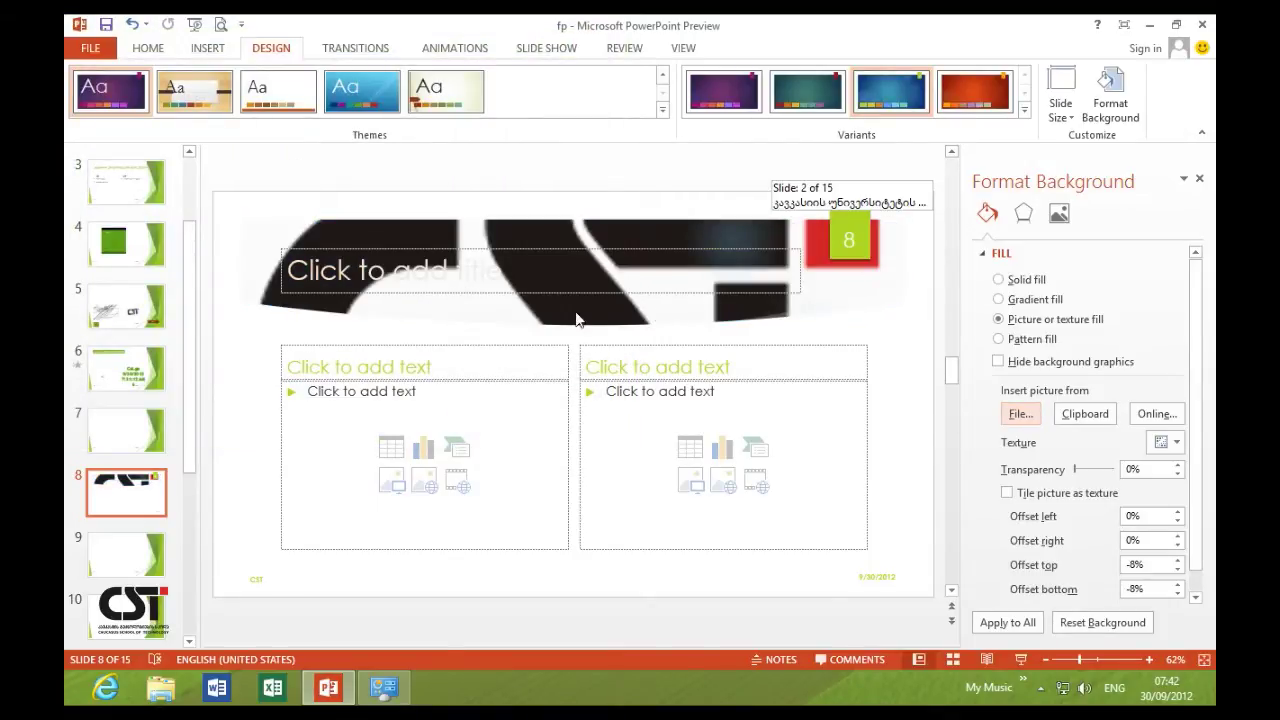
click(998, 362)
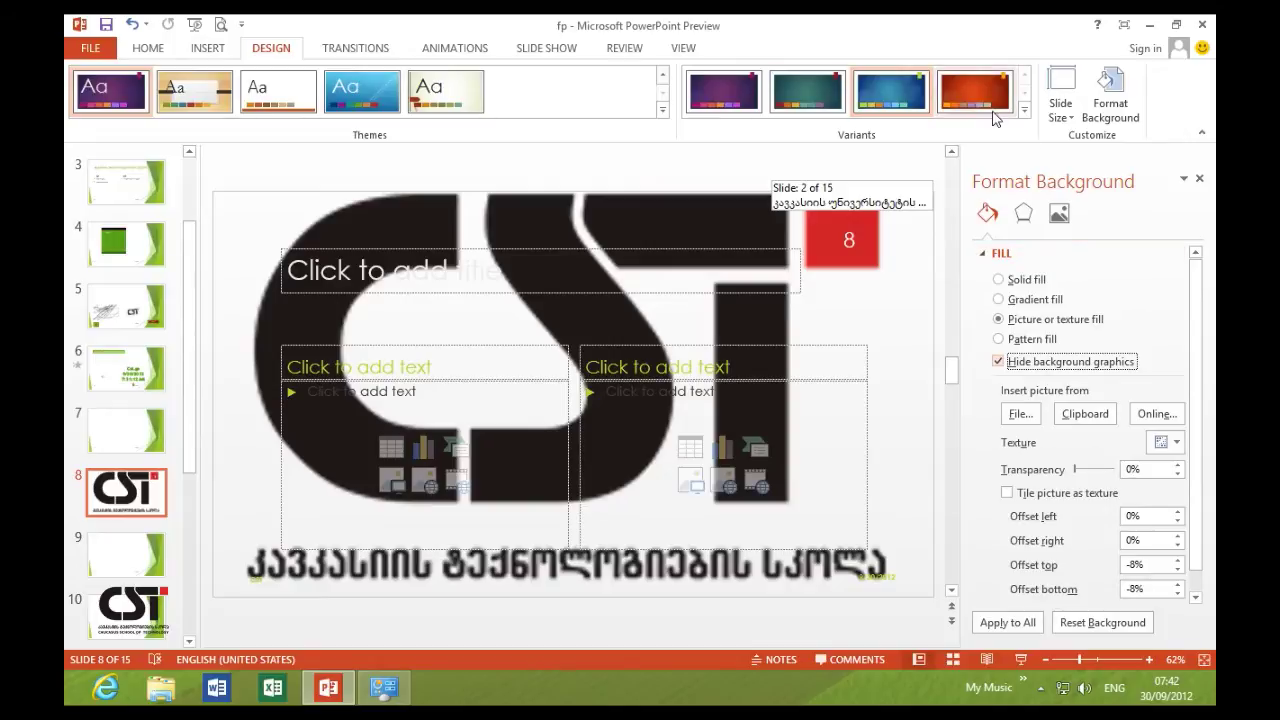
Try the Split transition on slide 8, then Random Bars set to horizontal.
click(369, 48)
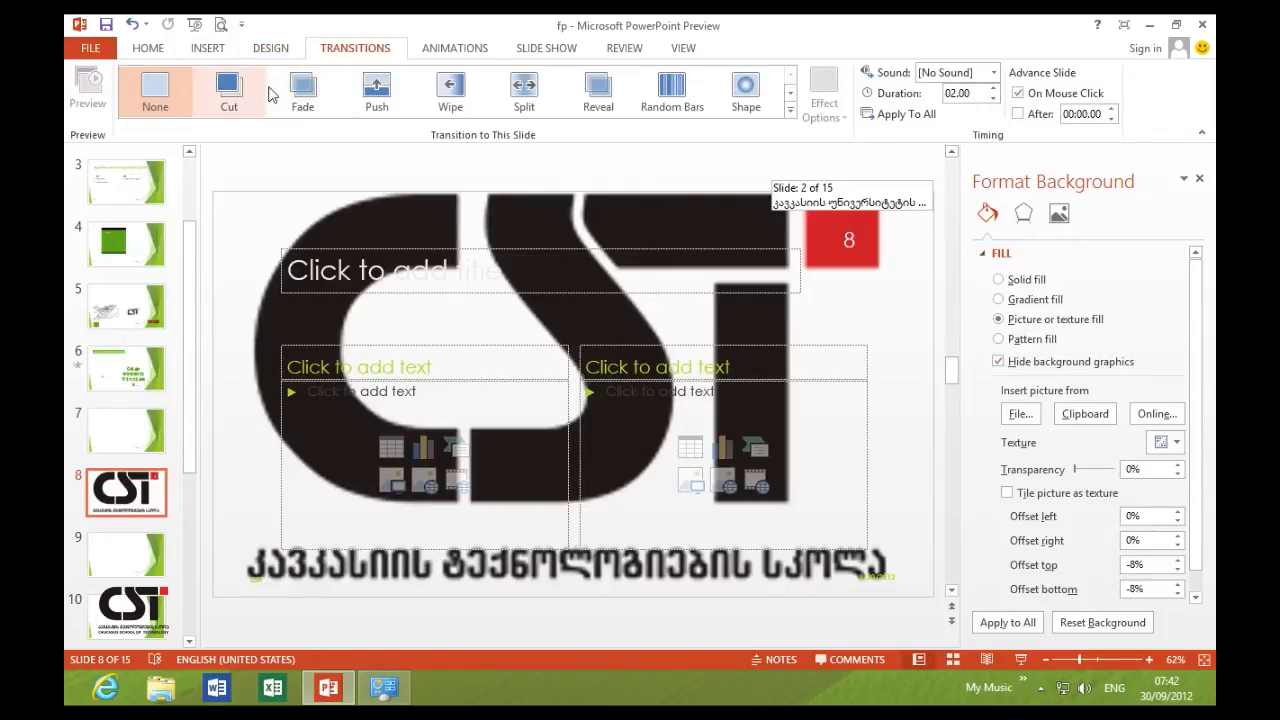
click(526, 95)
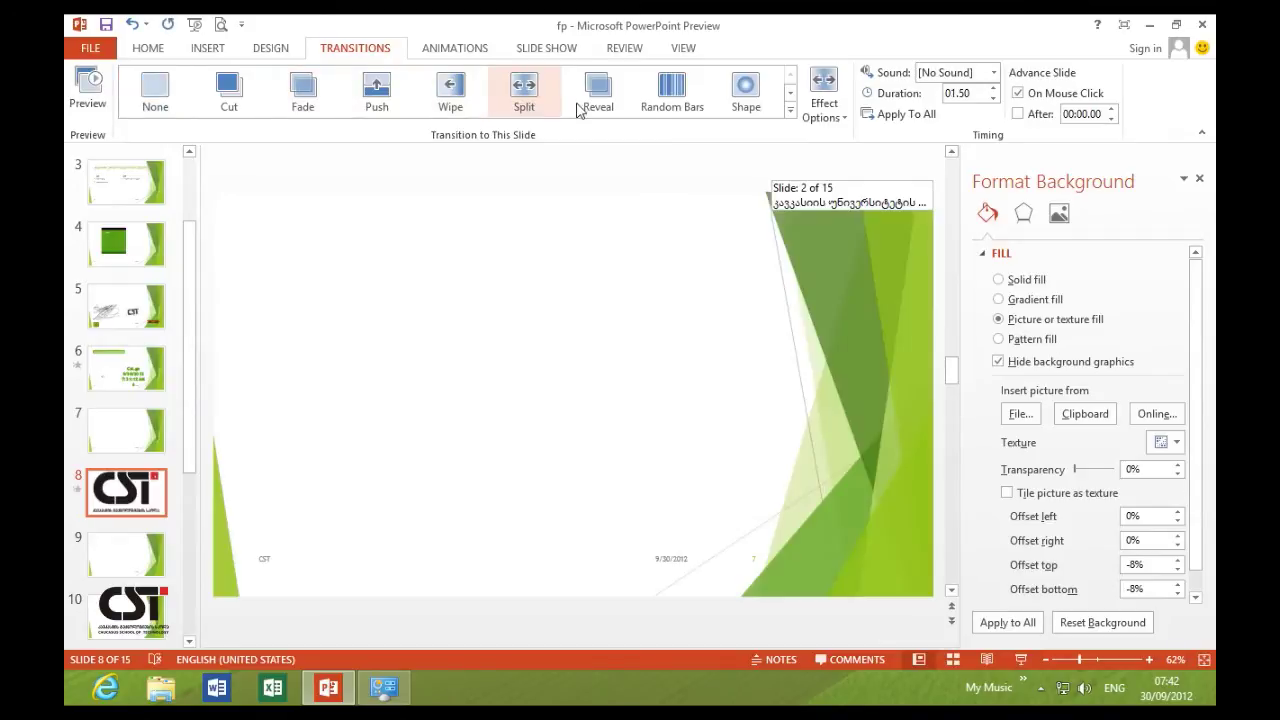
click(668, 116)
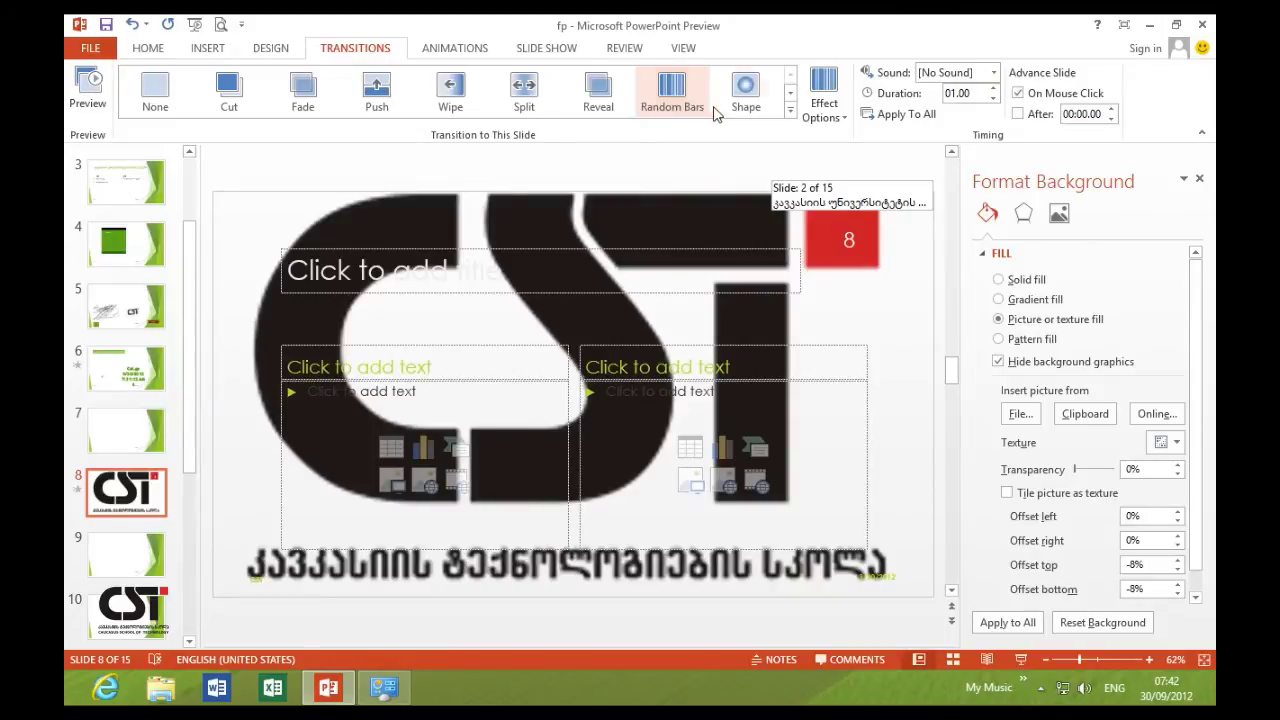
click(842, 119)
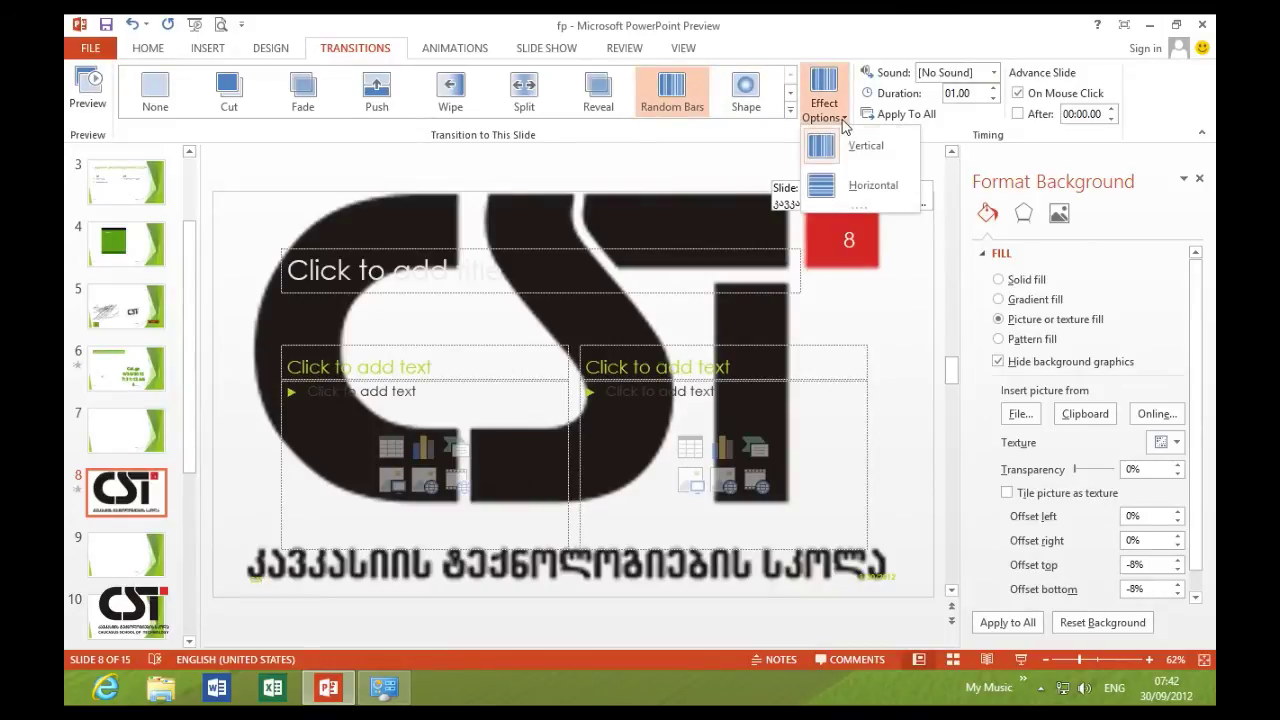
click(838, 188)
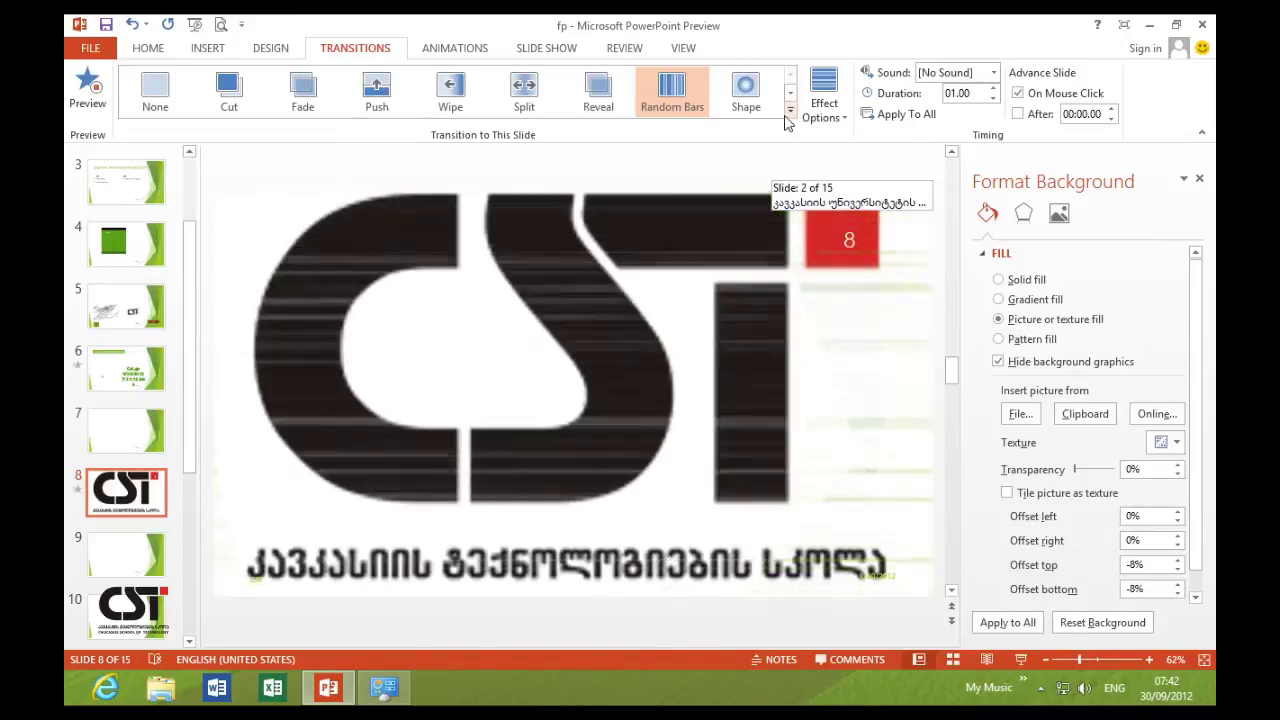
Replace it with a Checkerboard transition using the From Top effect.
click(789, 111)
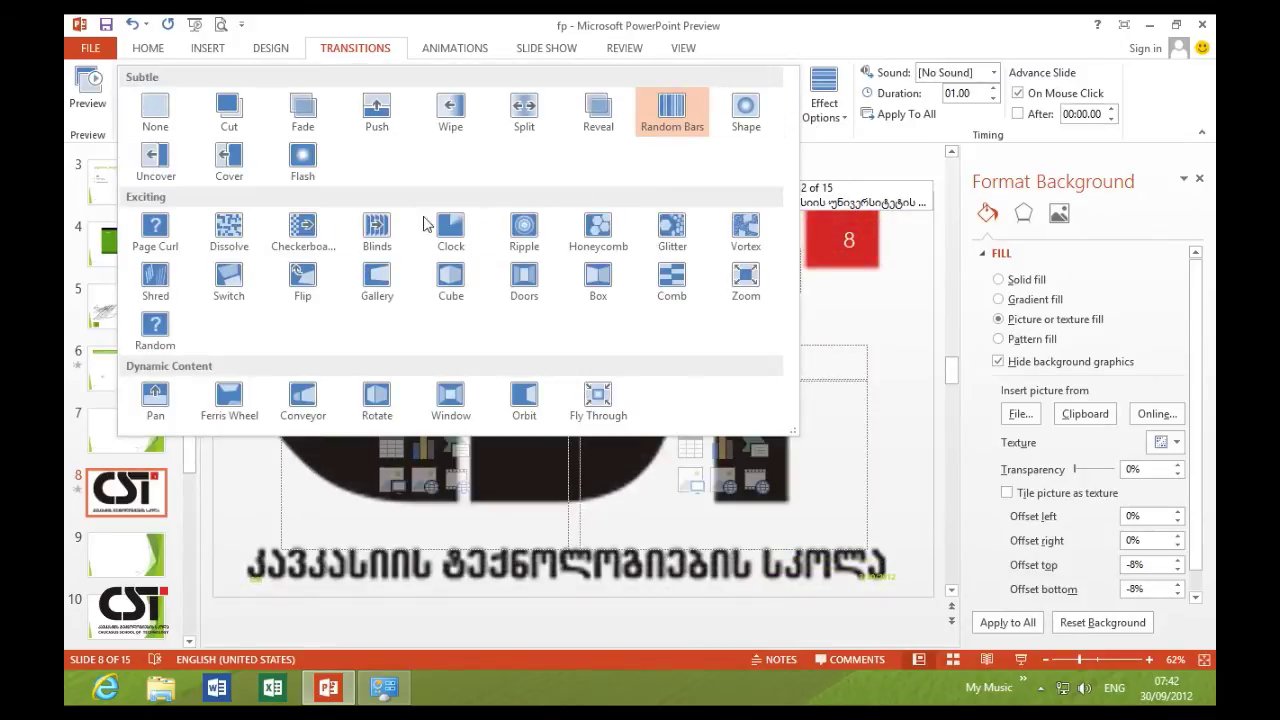
click(304, 232)
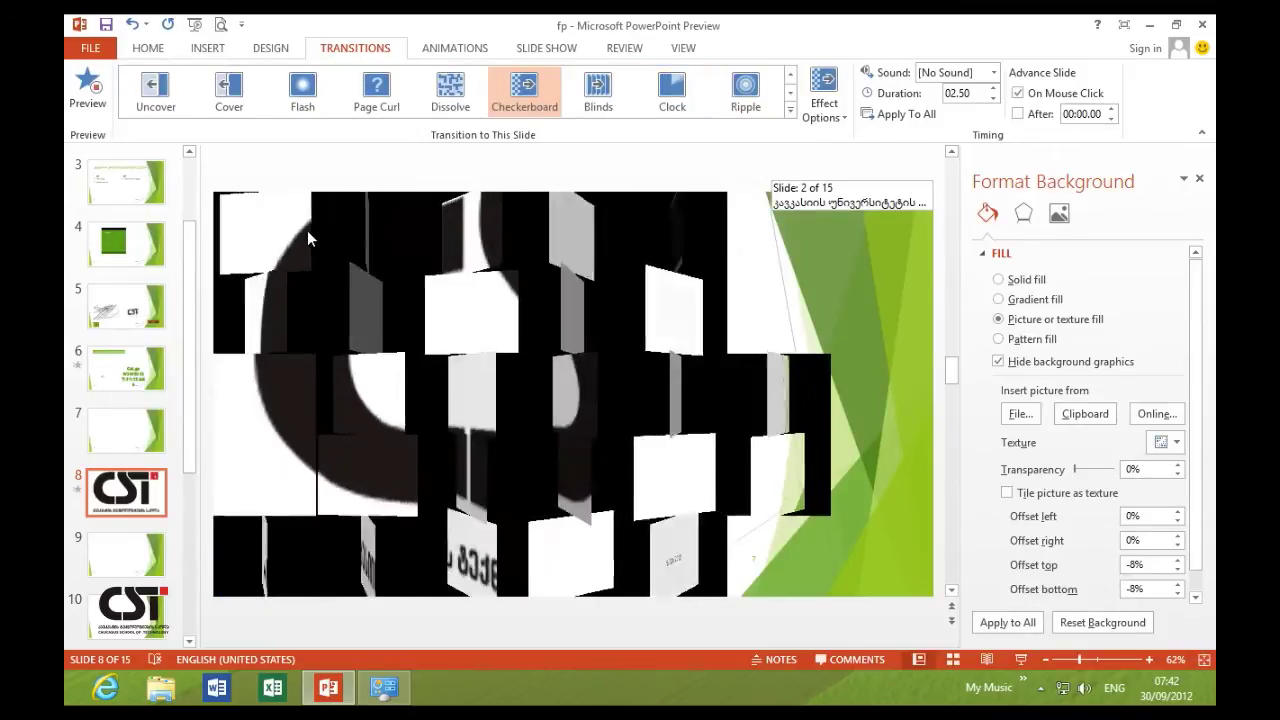
click(845, 118)
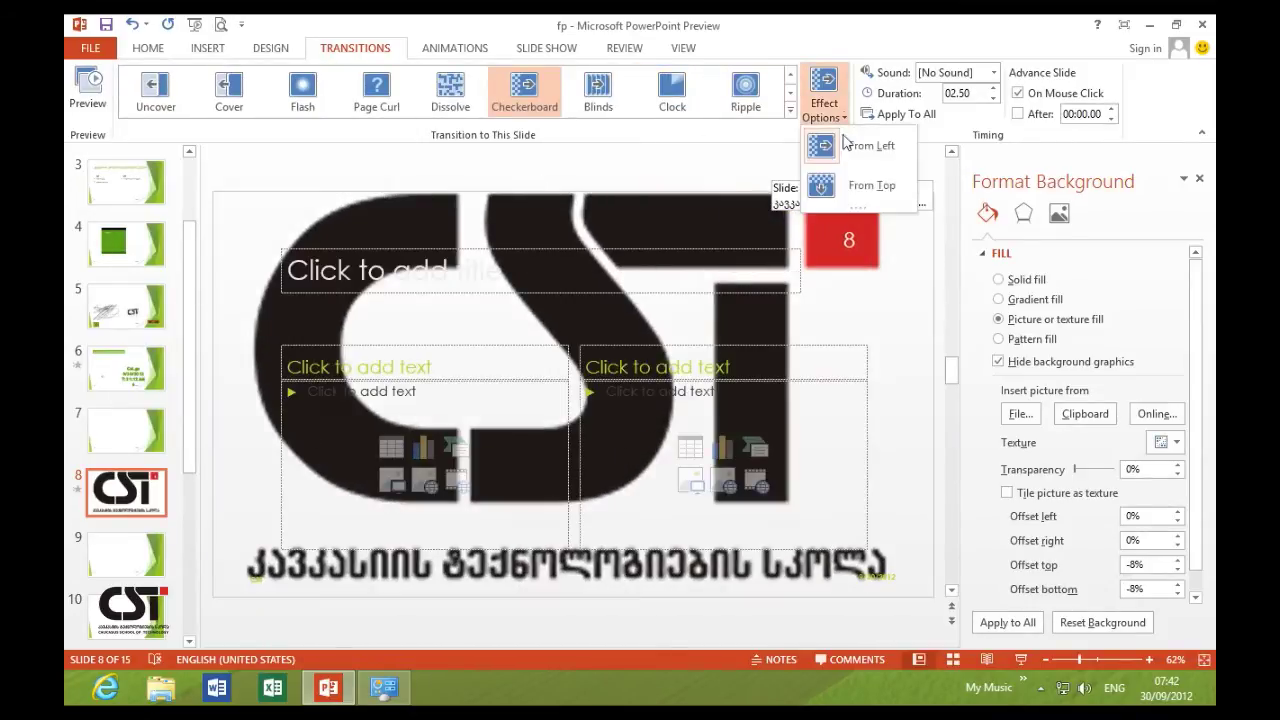
click(841, 190)
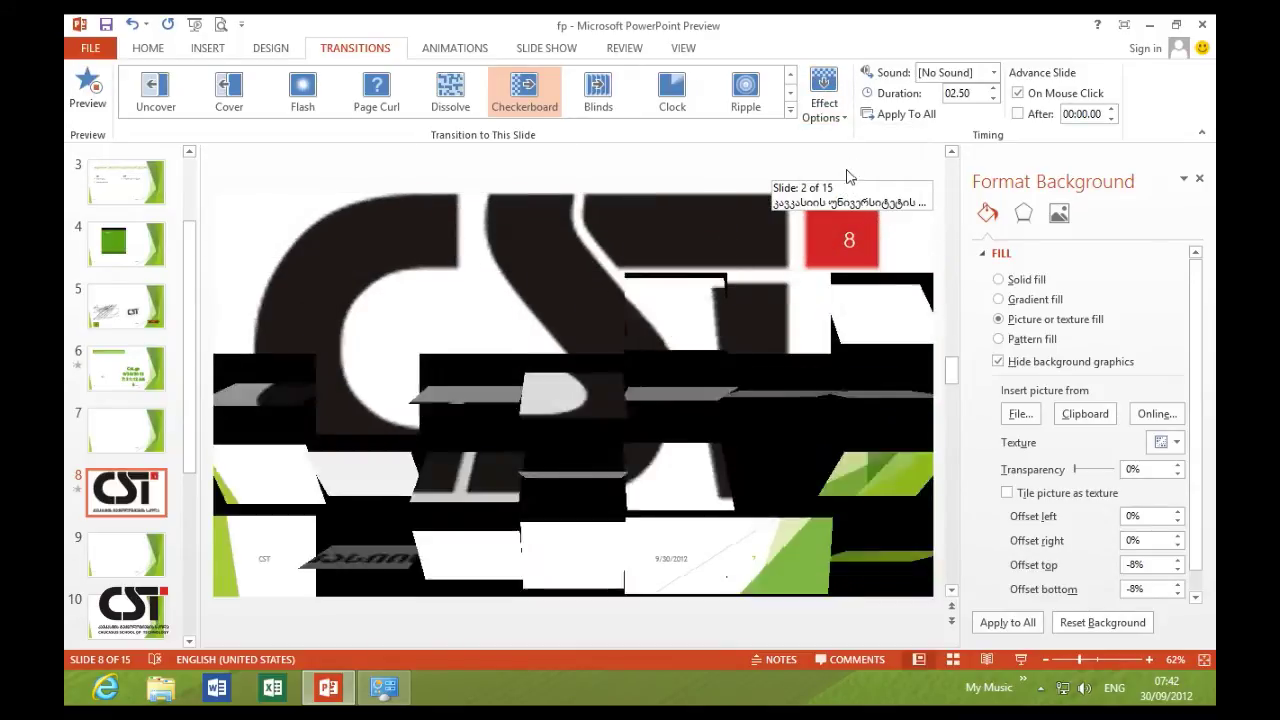
Give the transition the Arrow sound and a 00.75 duration, and apply it to all slides.
click(935, 74)
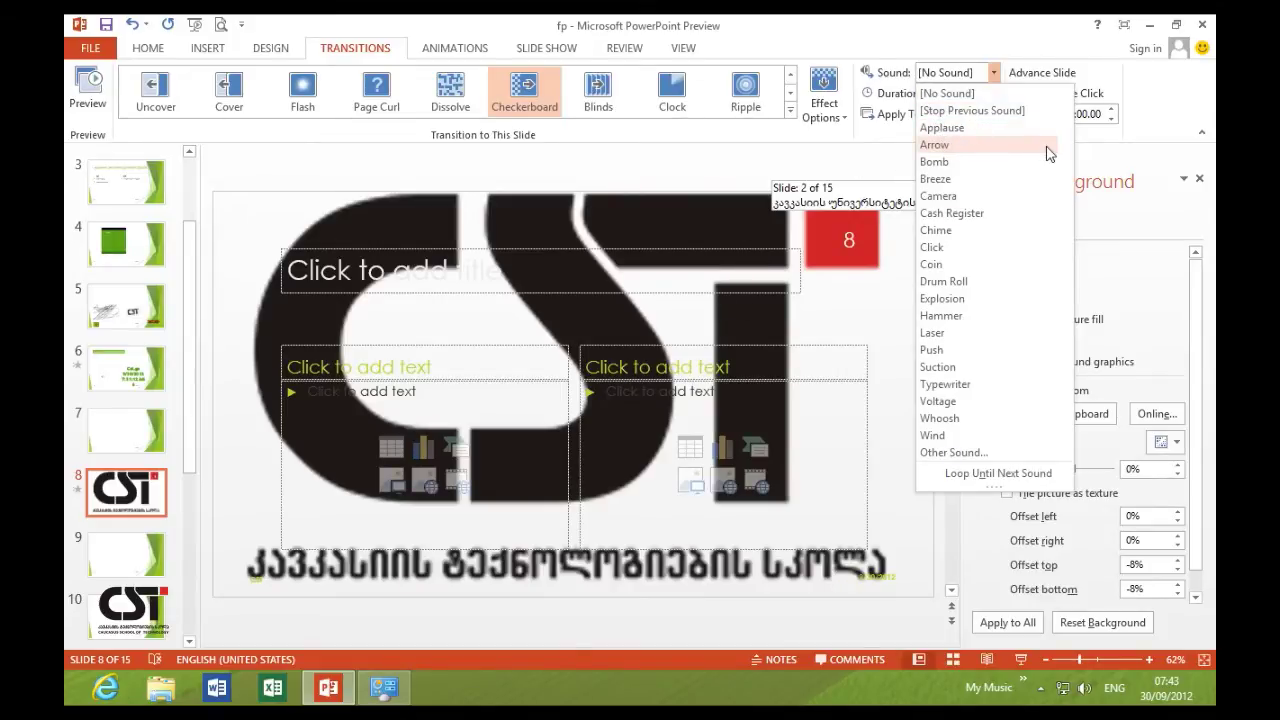
click(950, 144)
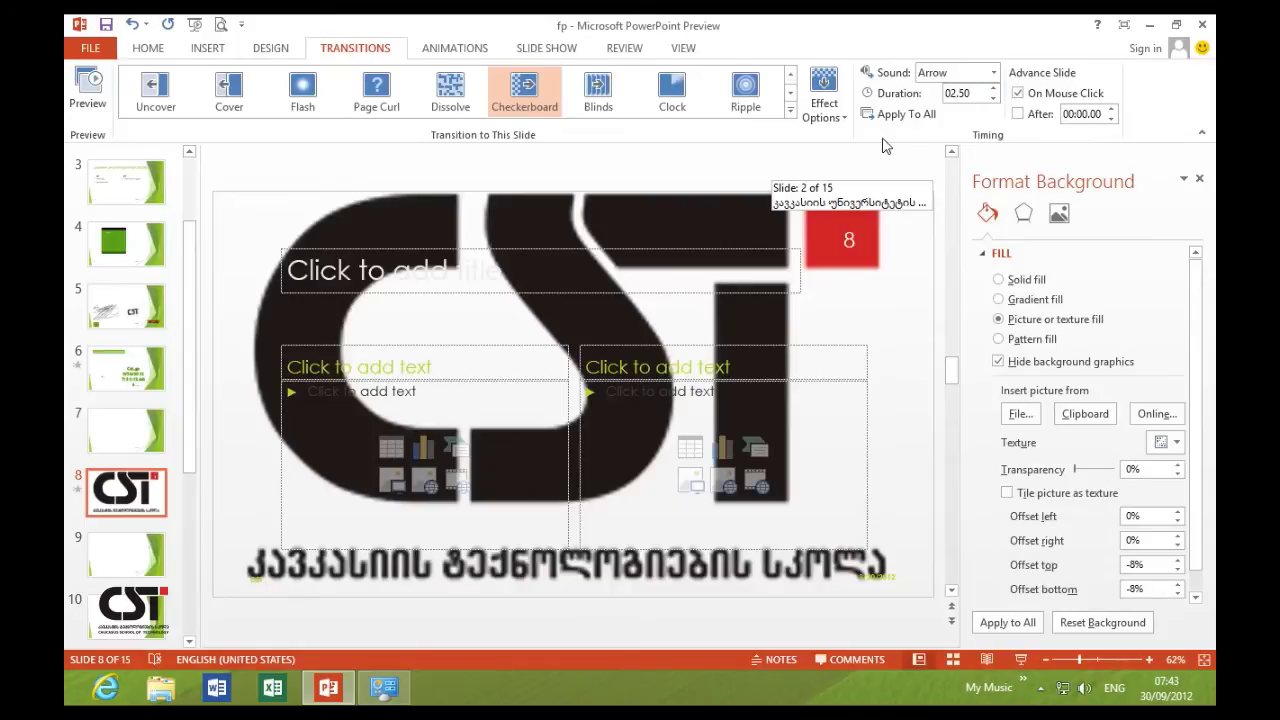
click(988, 93)
click(993, 98)
click(903, 118)
From slide 1, apply the current background setting to all slides.
scroll(110, 227, up, 1)
scroll(110, 227, up, 1)
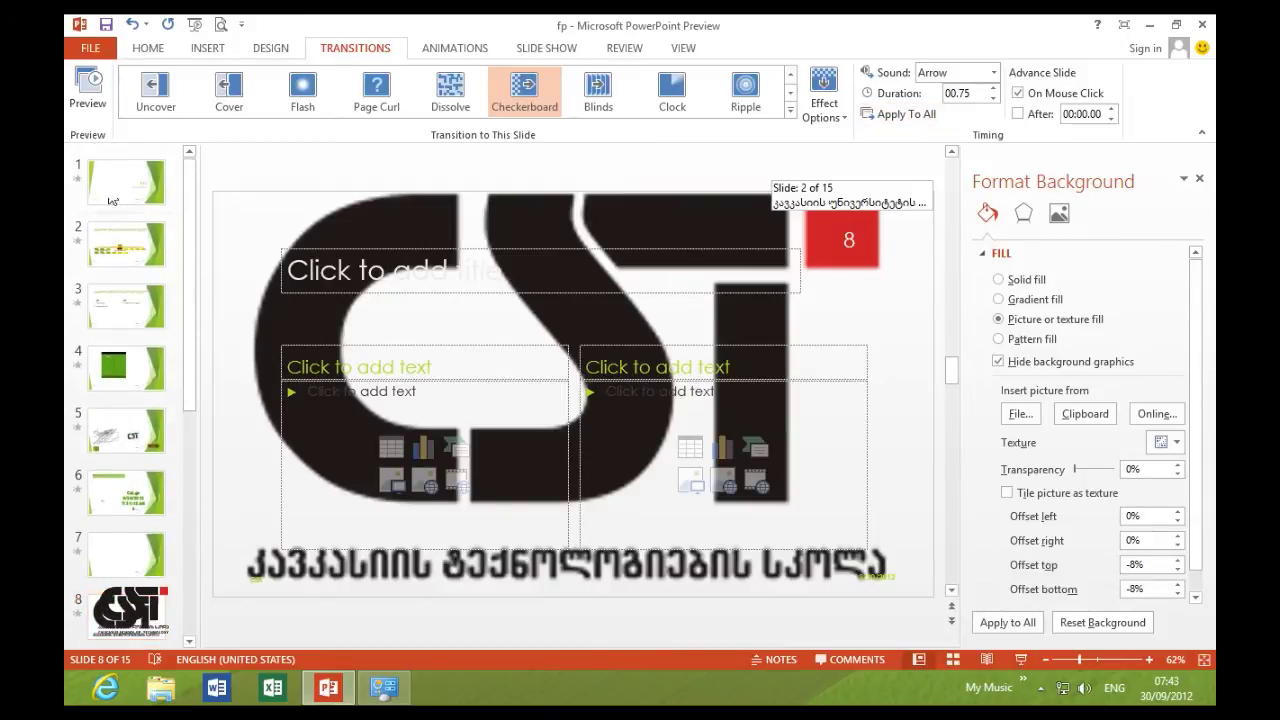
click(110, 180)
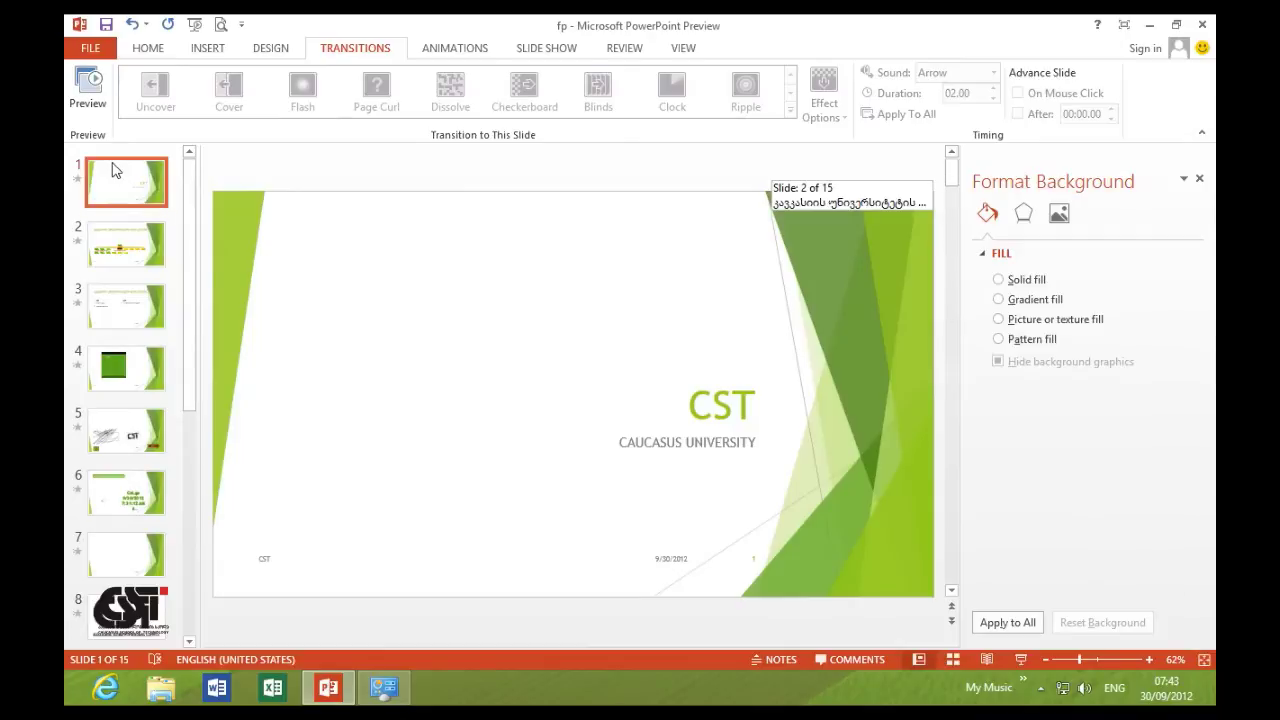
click(998, 630)
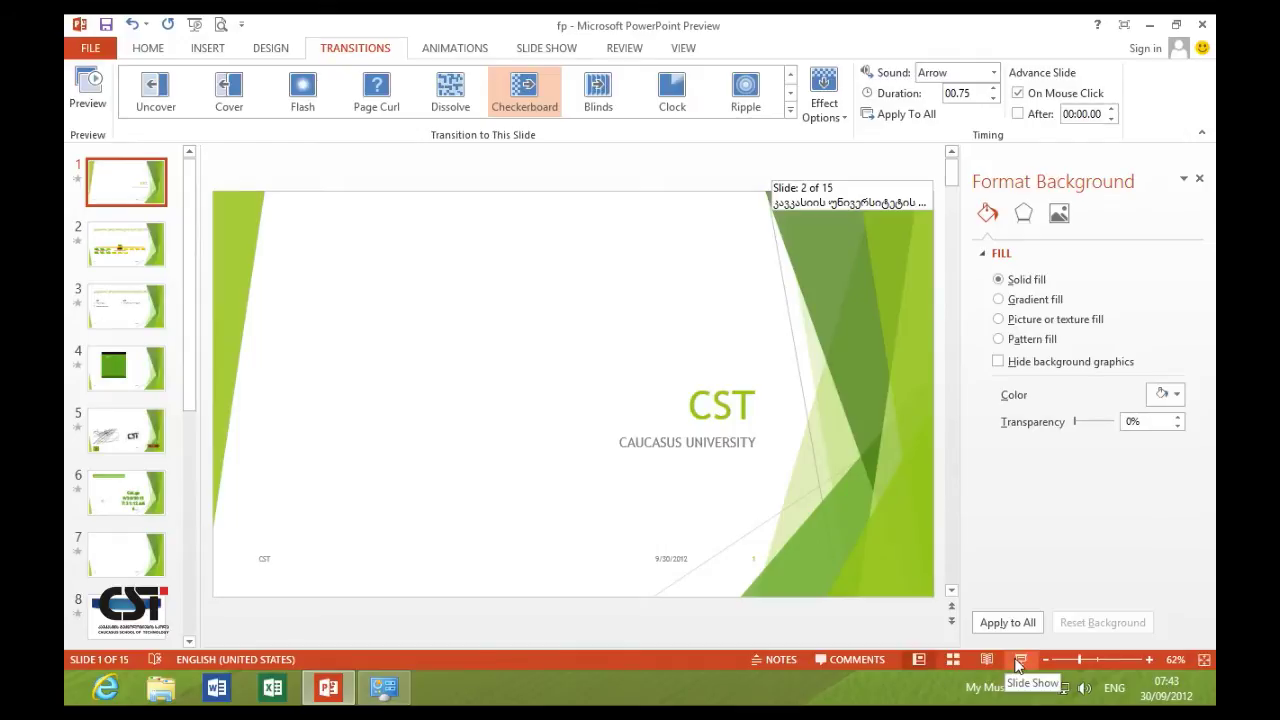
Start the slide show, advance to slide 6, then step back to slide 5.
click(1019, 661)
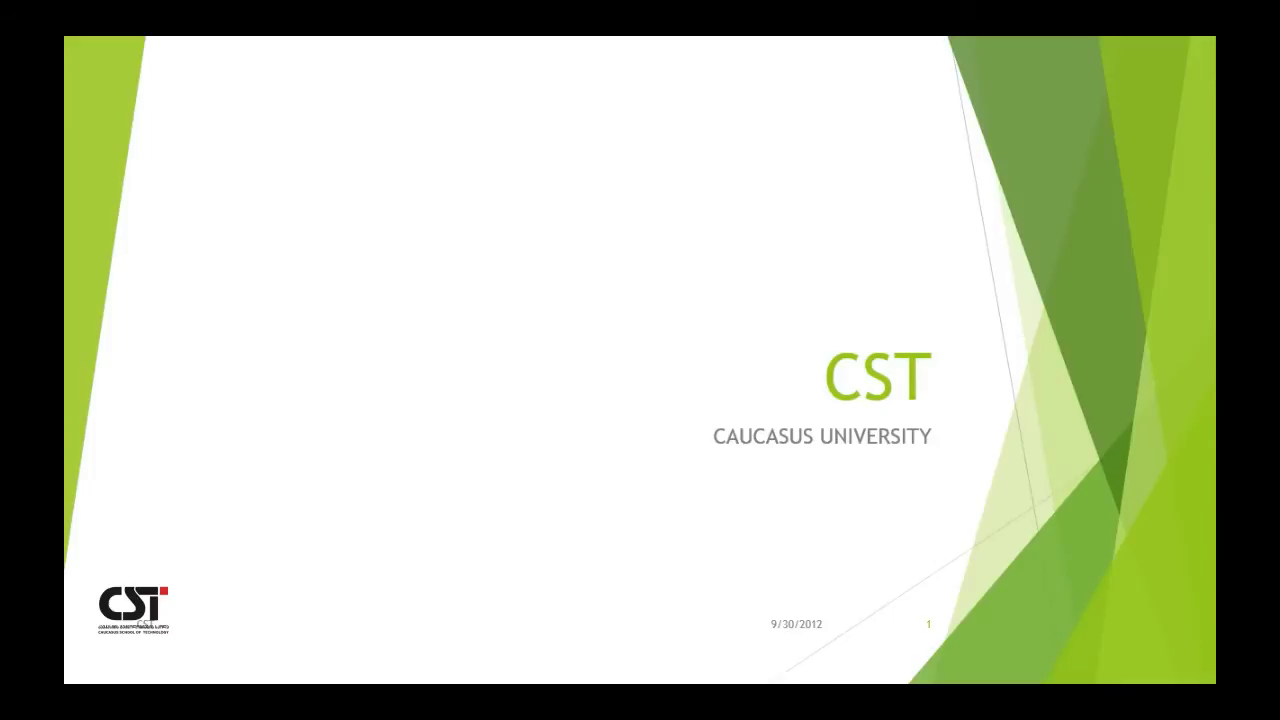
key(Right)
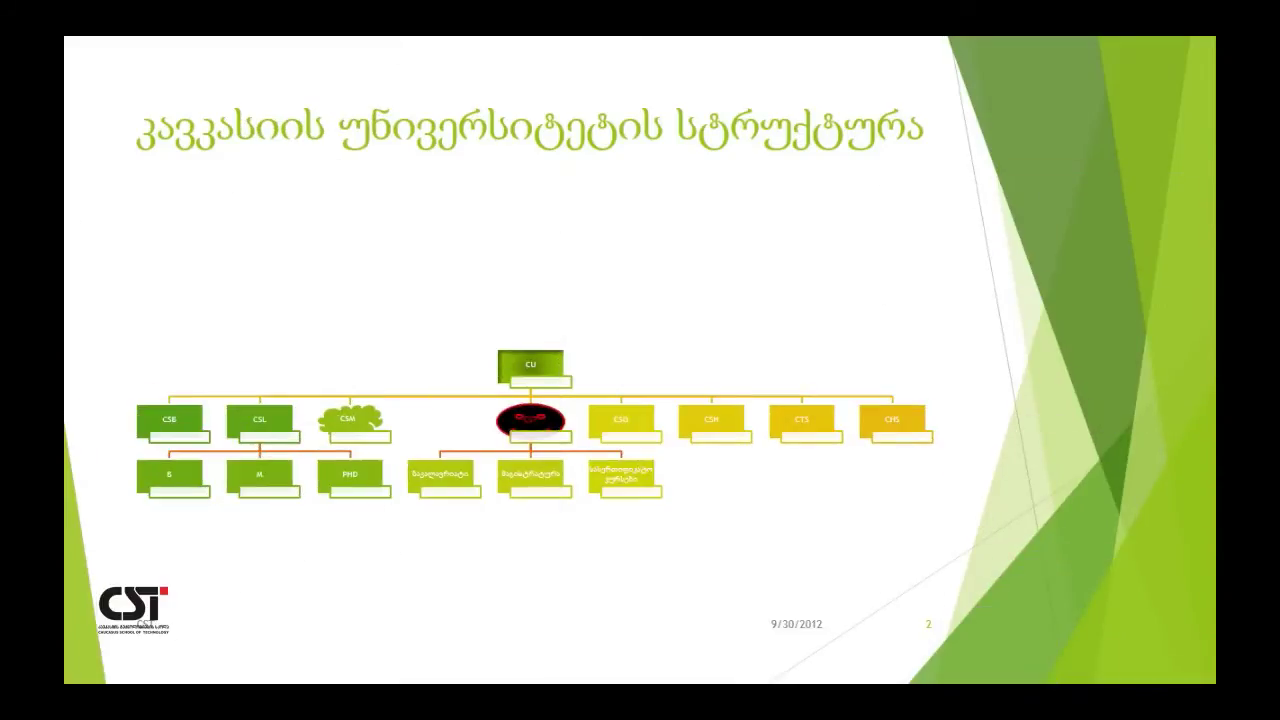
key(Right)
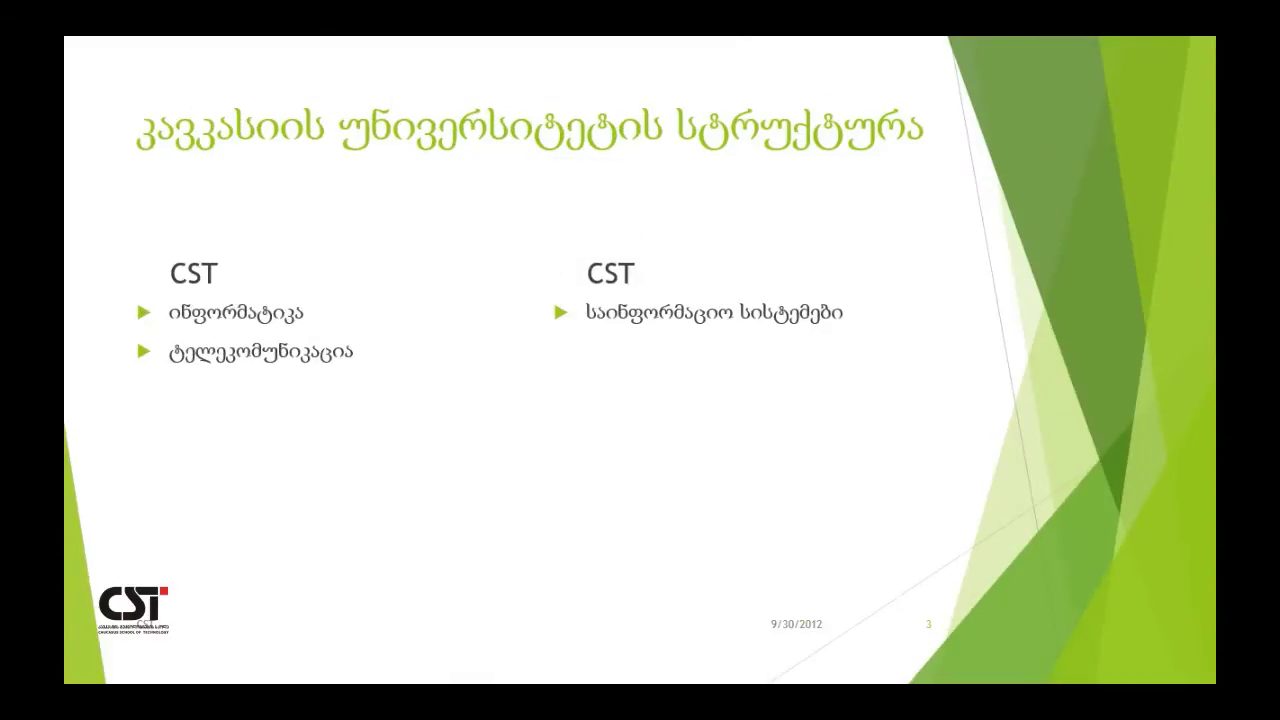
key(Right)
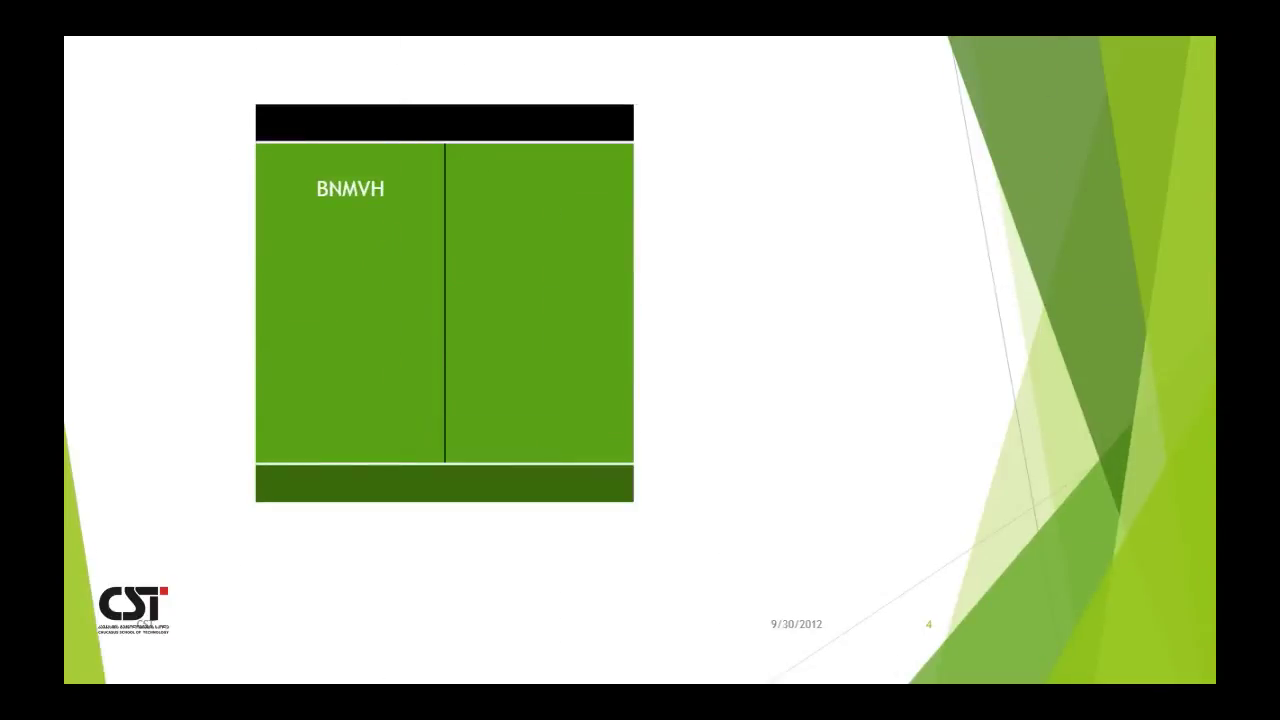
key(Right)
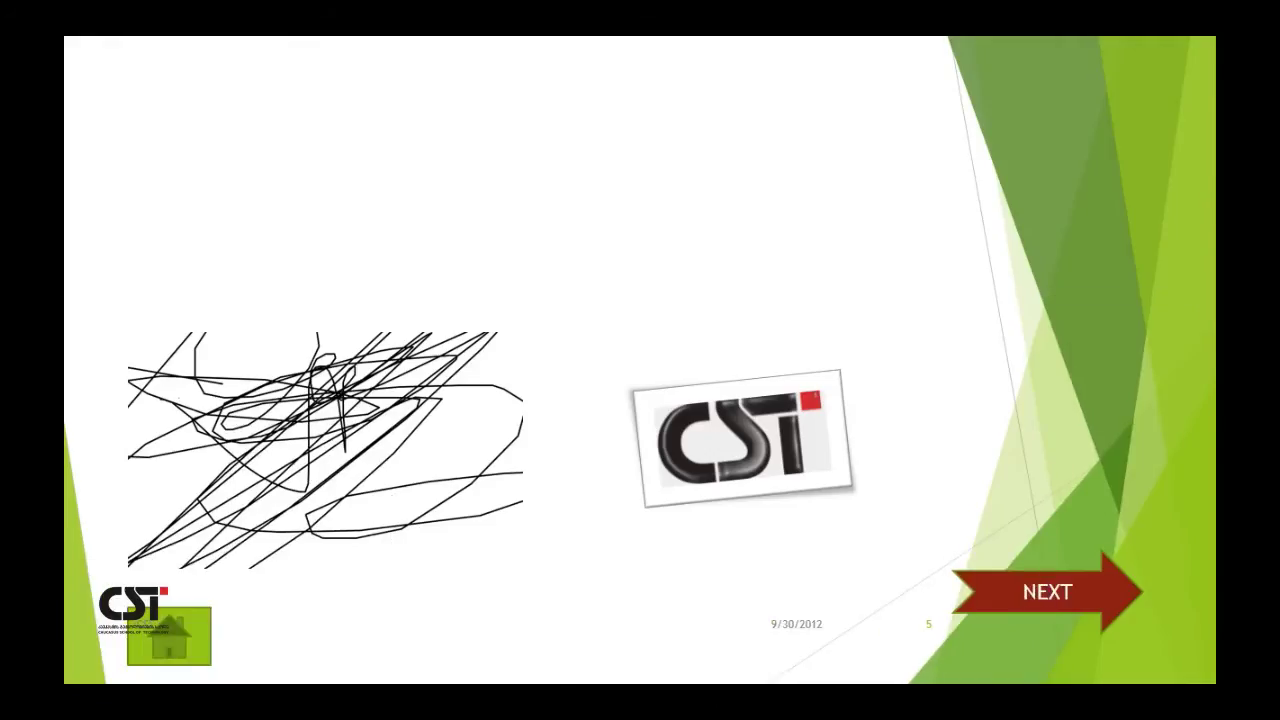
key(Right)
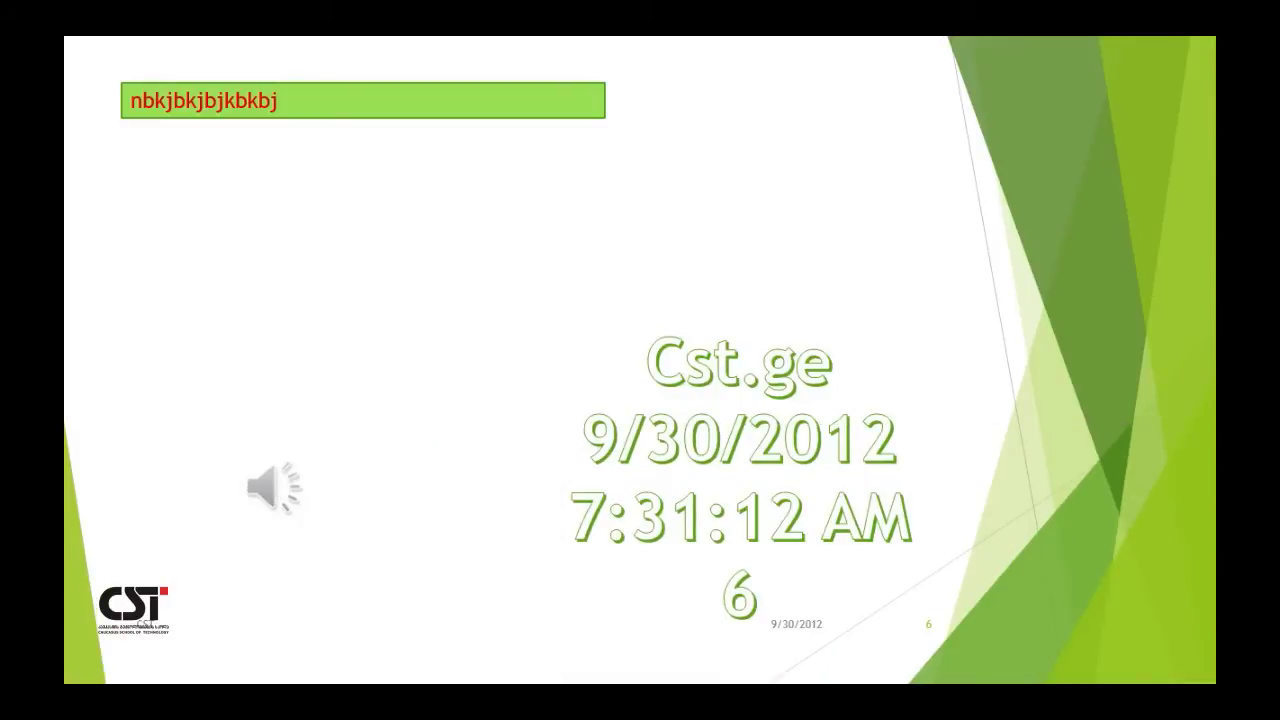
key(Left)
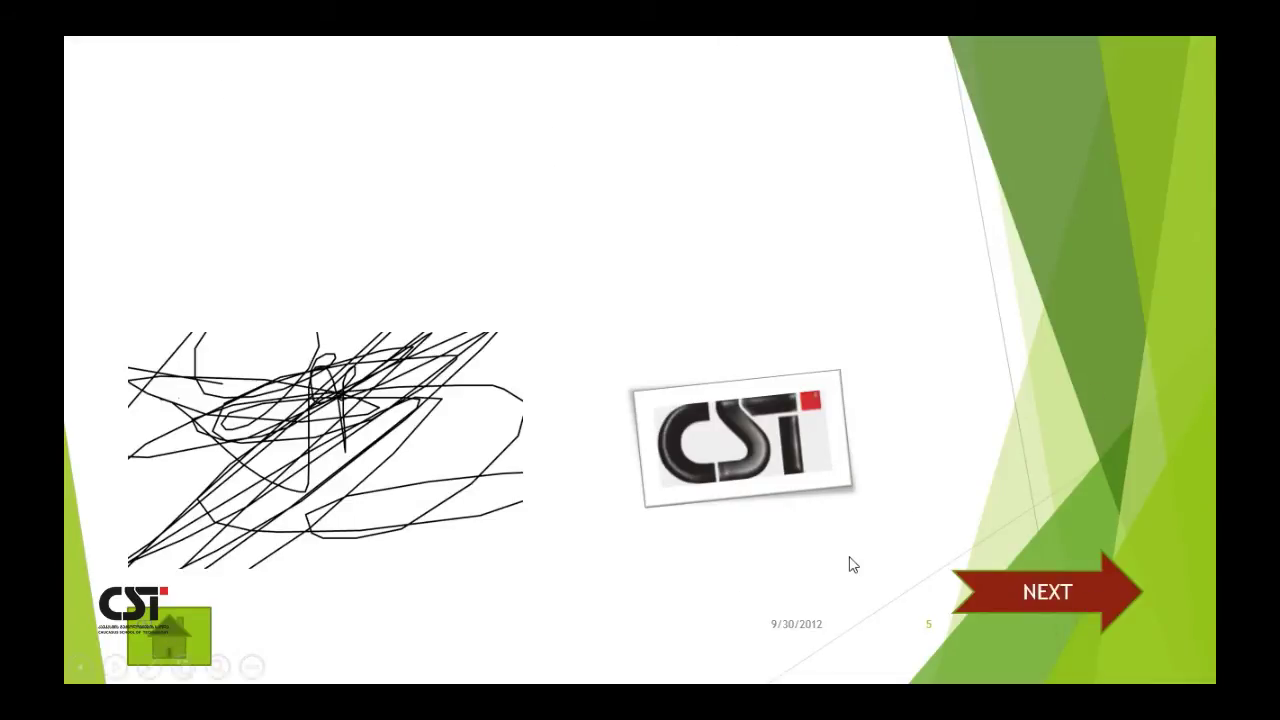
Advance through slides 6 to 15 and past the last slide to the end screen.
click(1001, 590)
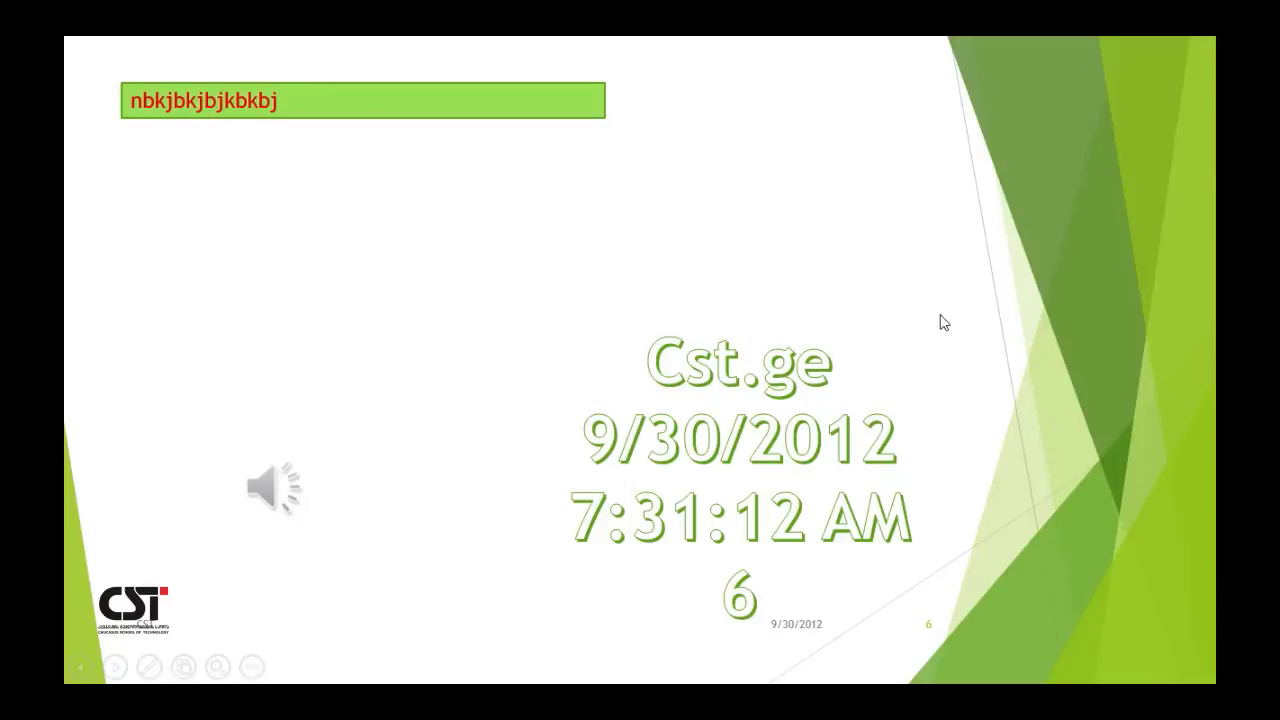
click(943, 320)
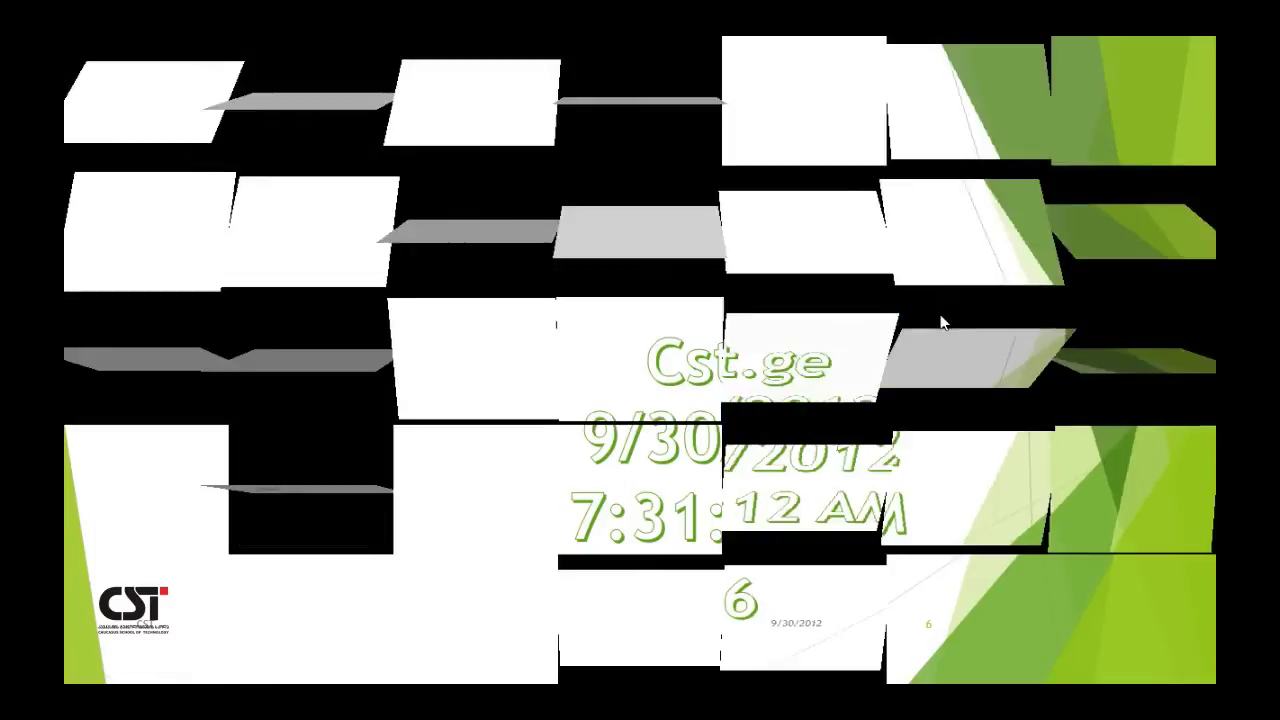
click(943, 322)
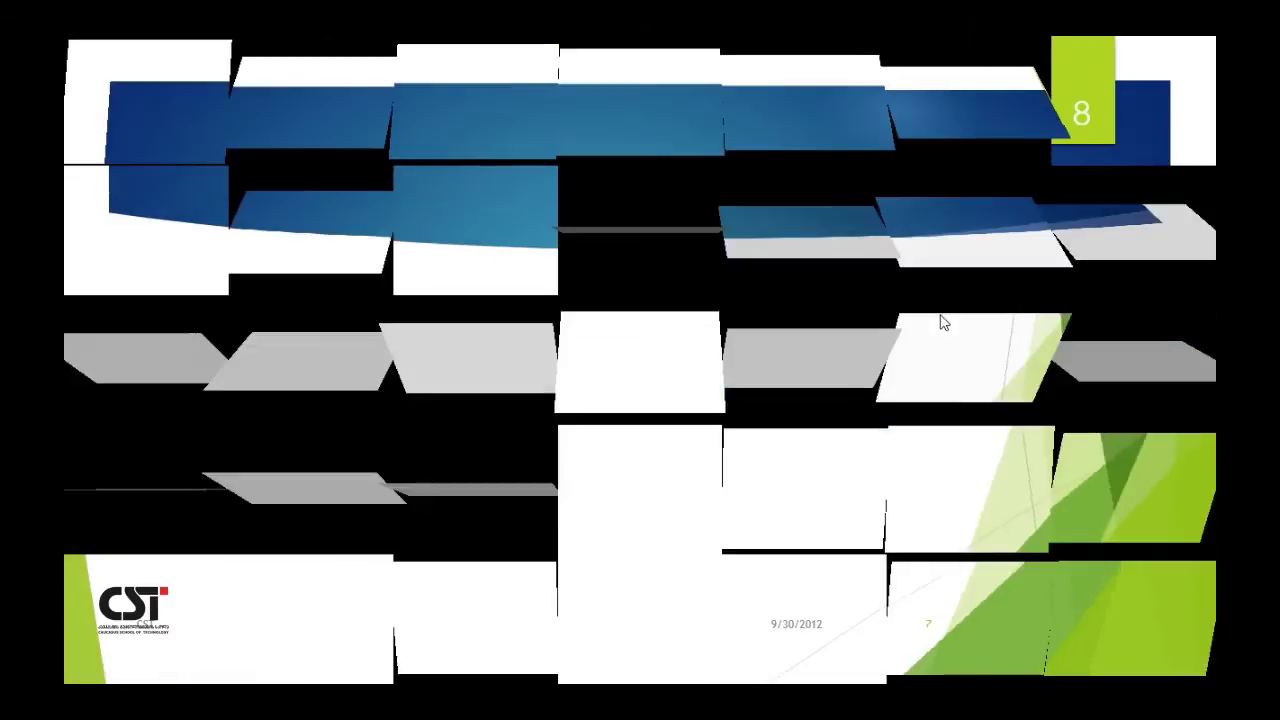
click(943, 322)
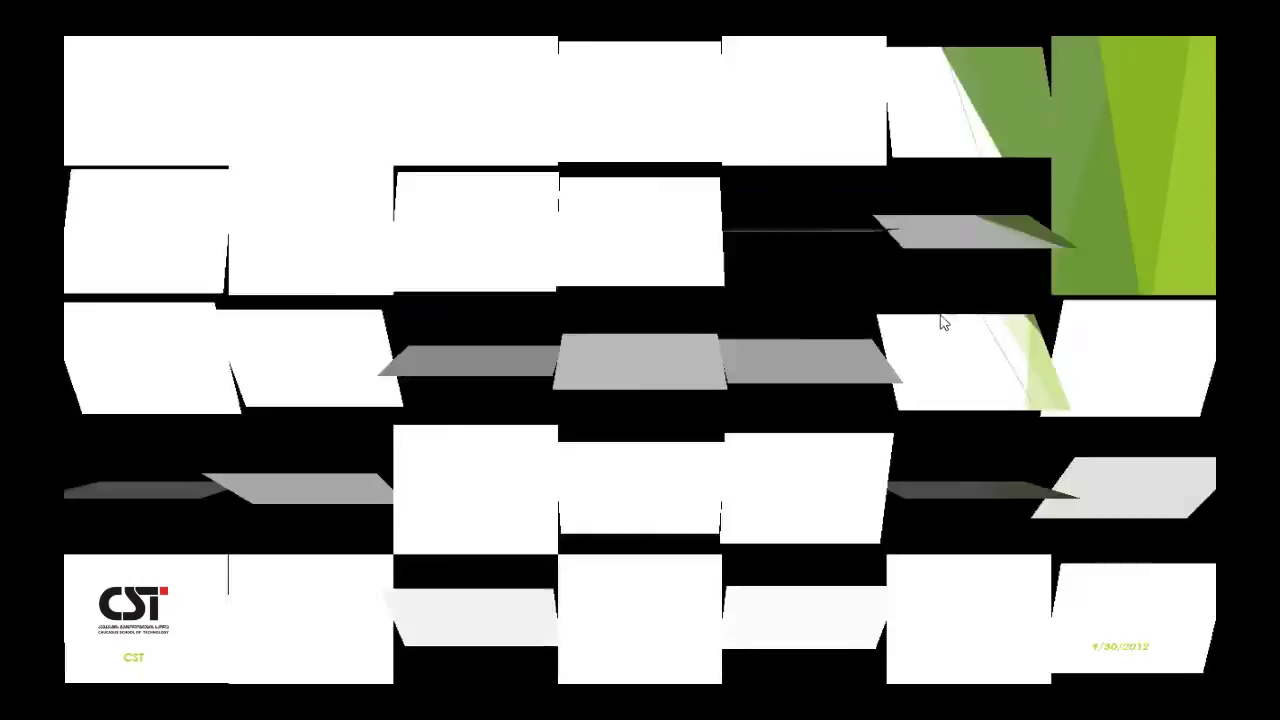
click(943, 322)
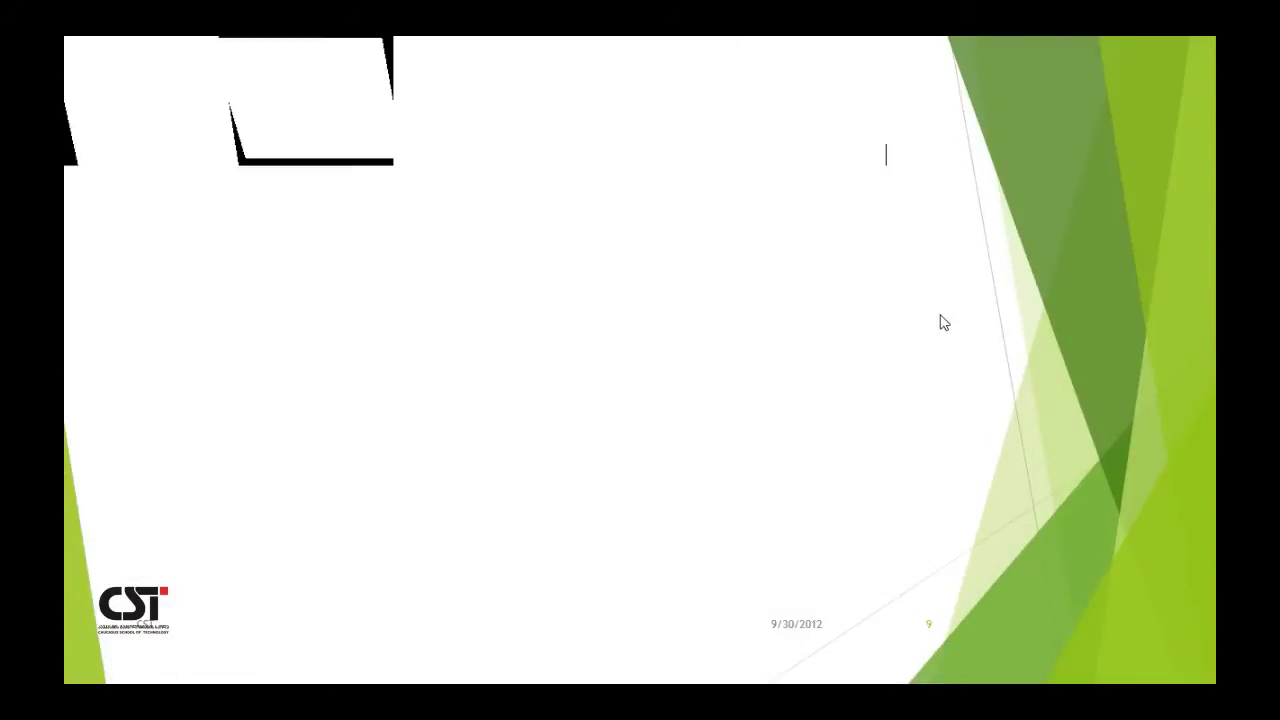
click(943, 322)
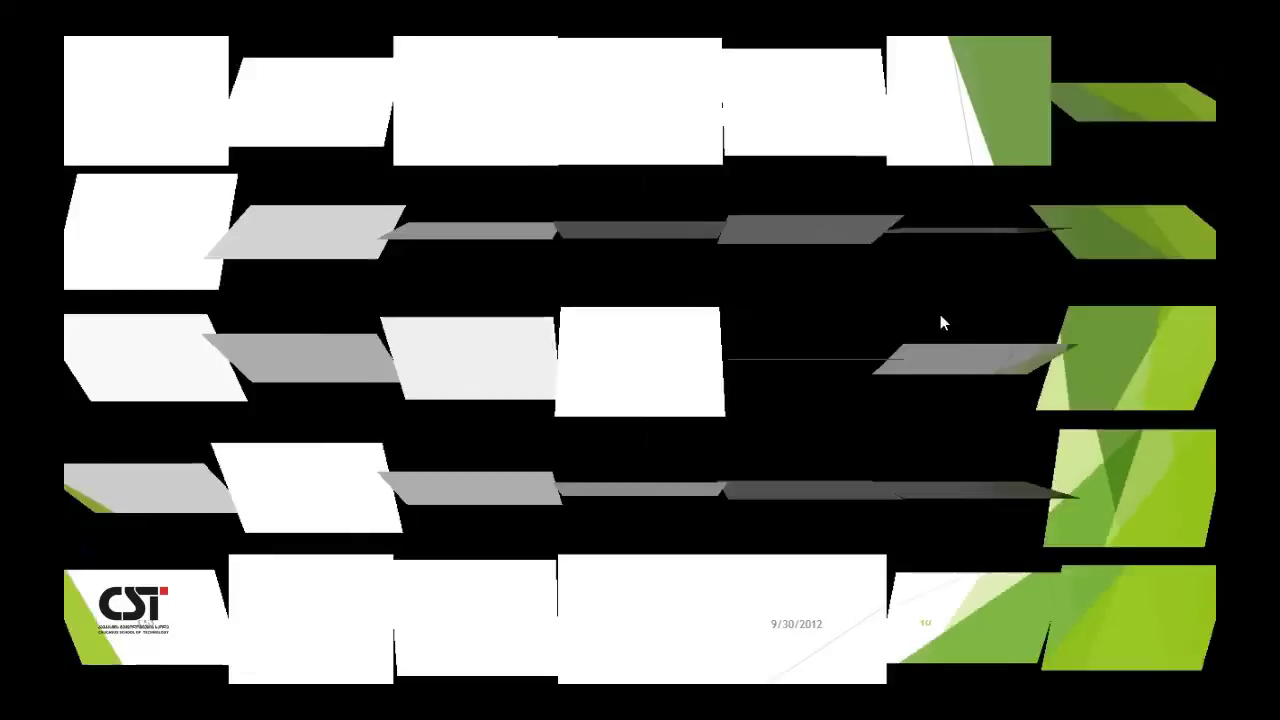
click(943, 322)
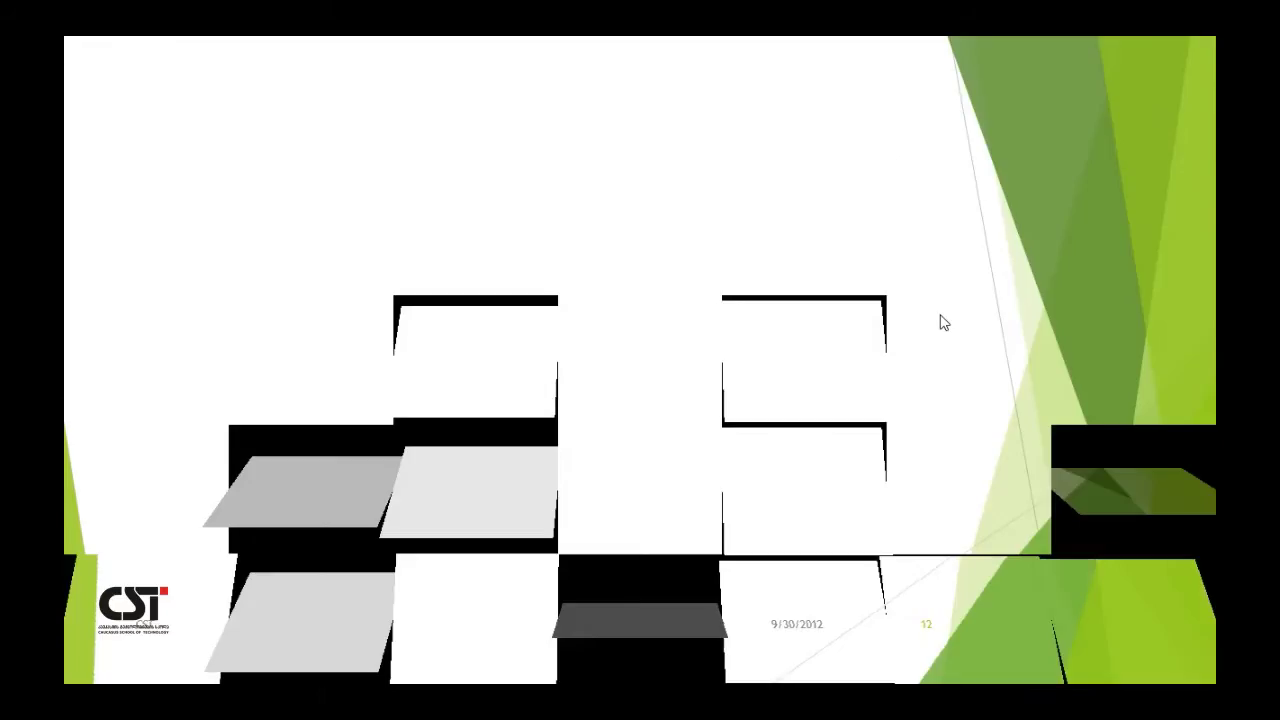
click(943, 322)
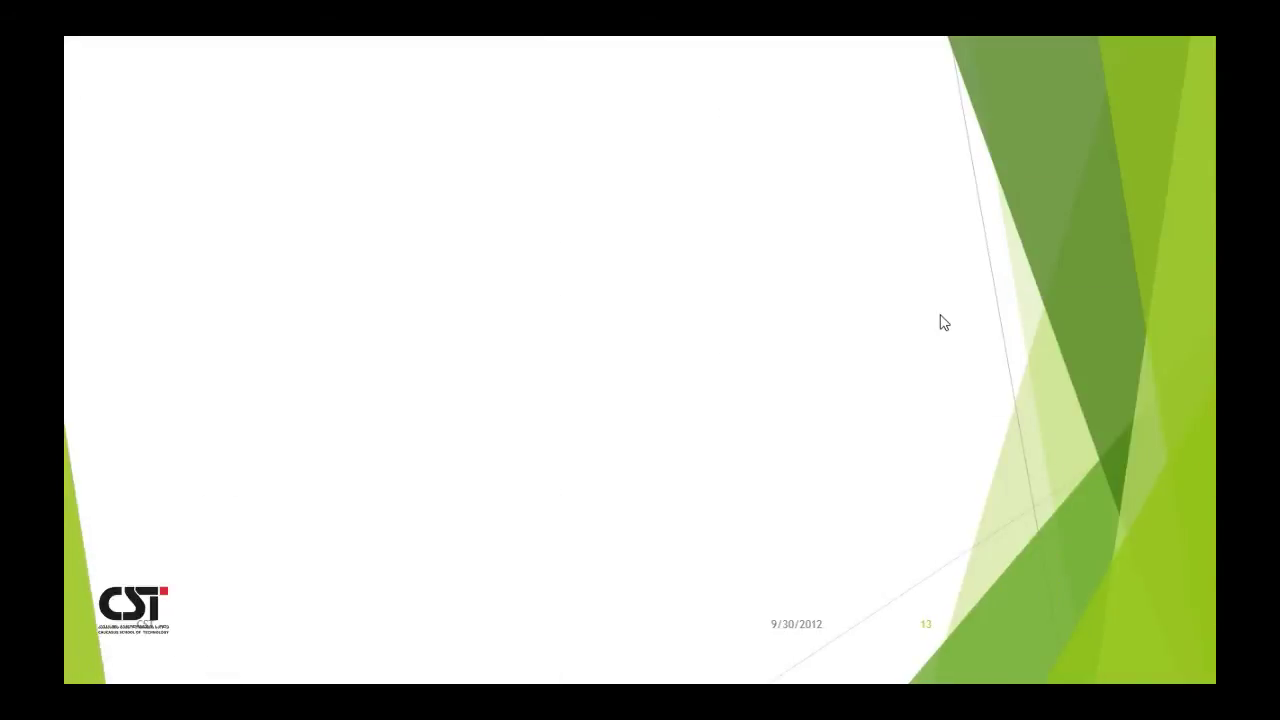
click(943, 322)
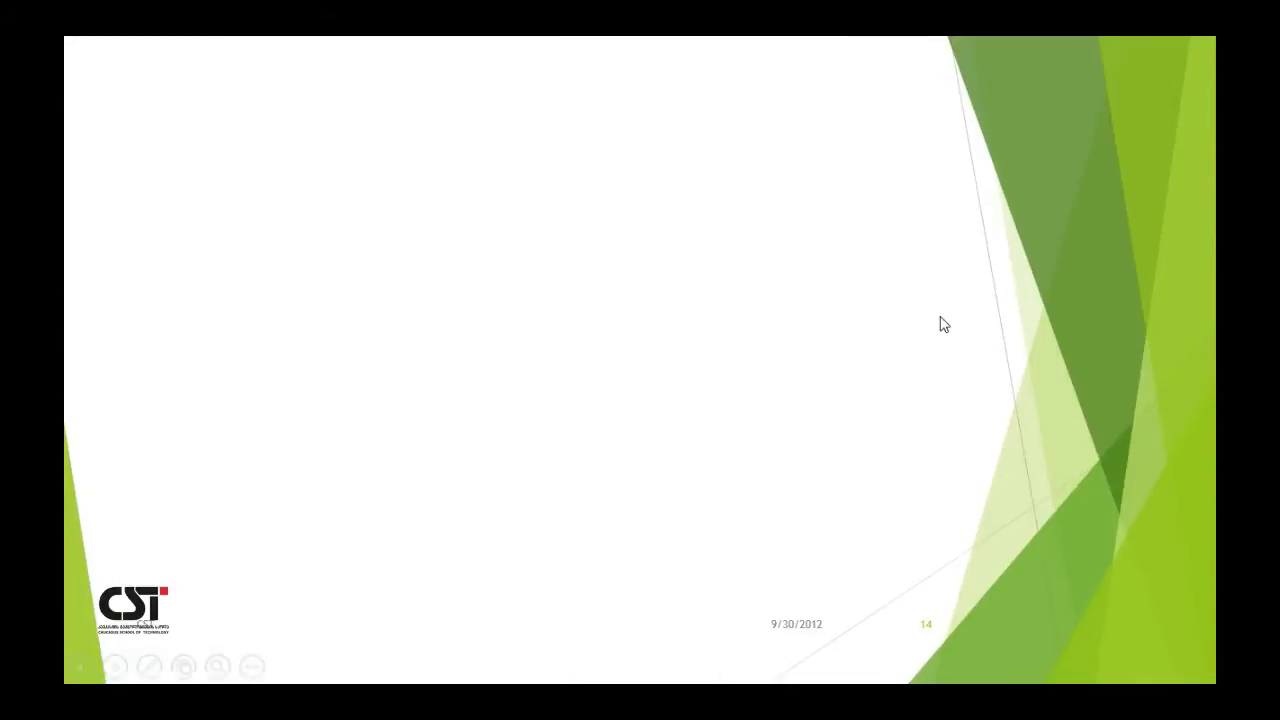
click(943, 324)
click(940, 318)
Exit the show, give slide 8 the CST logo picture background with graphics hidden, then select slide 5.
click(940, 325)
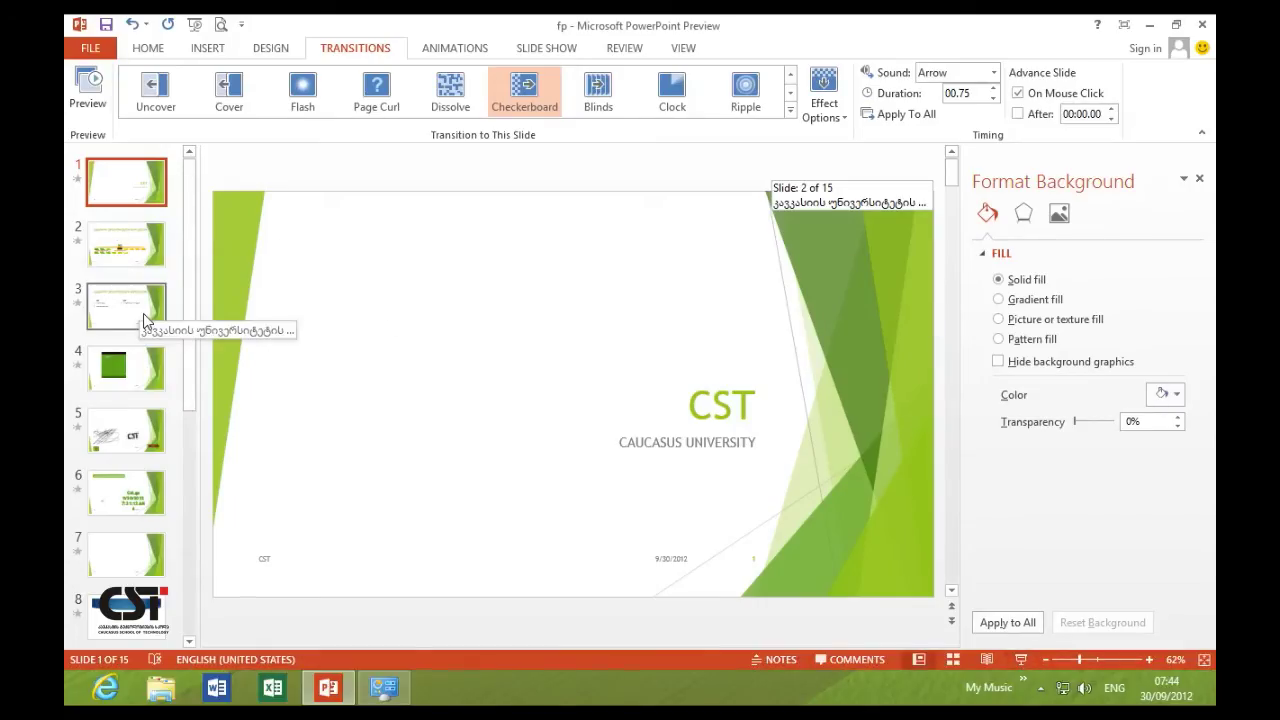
click(126, 555)
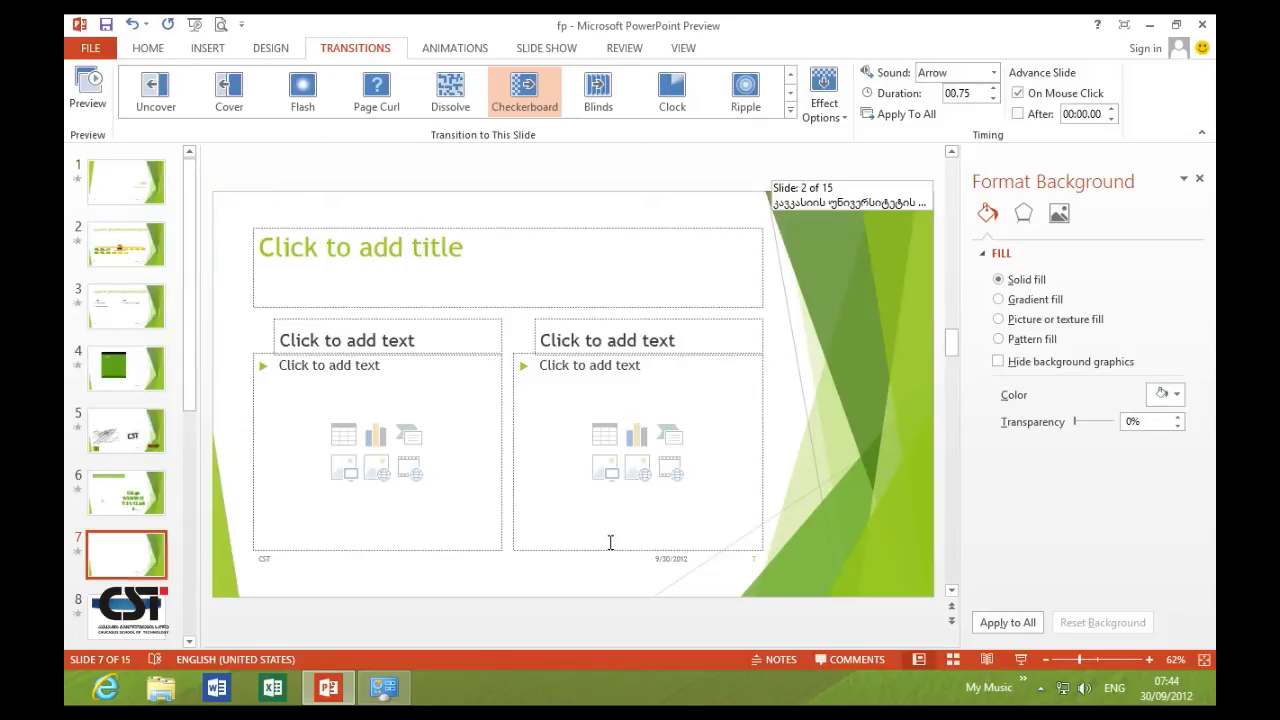
click(119, 628)
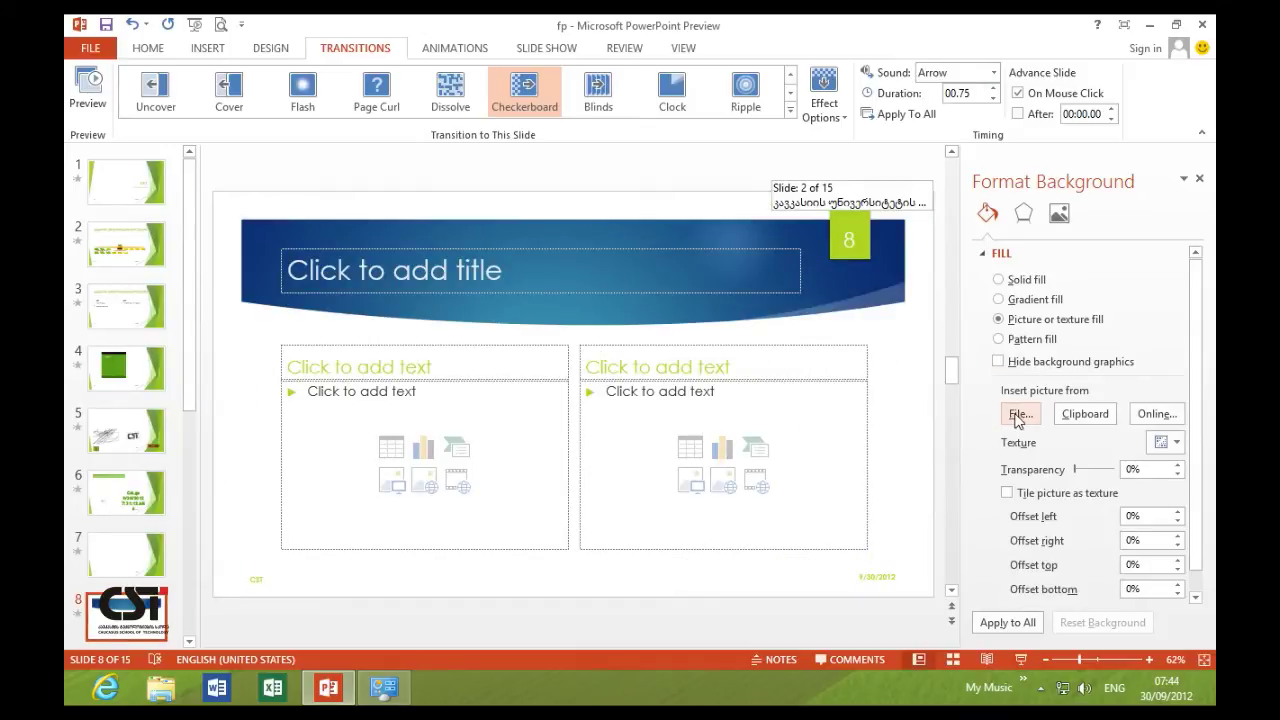
click(1018, 415)
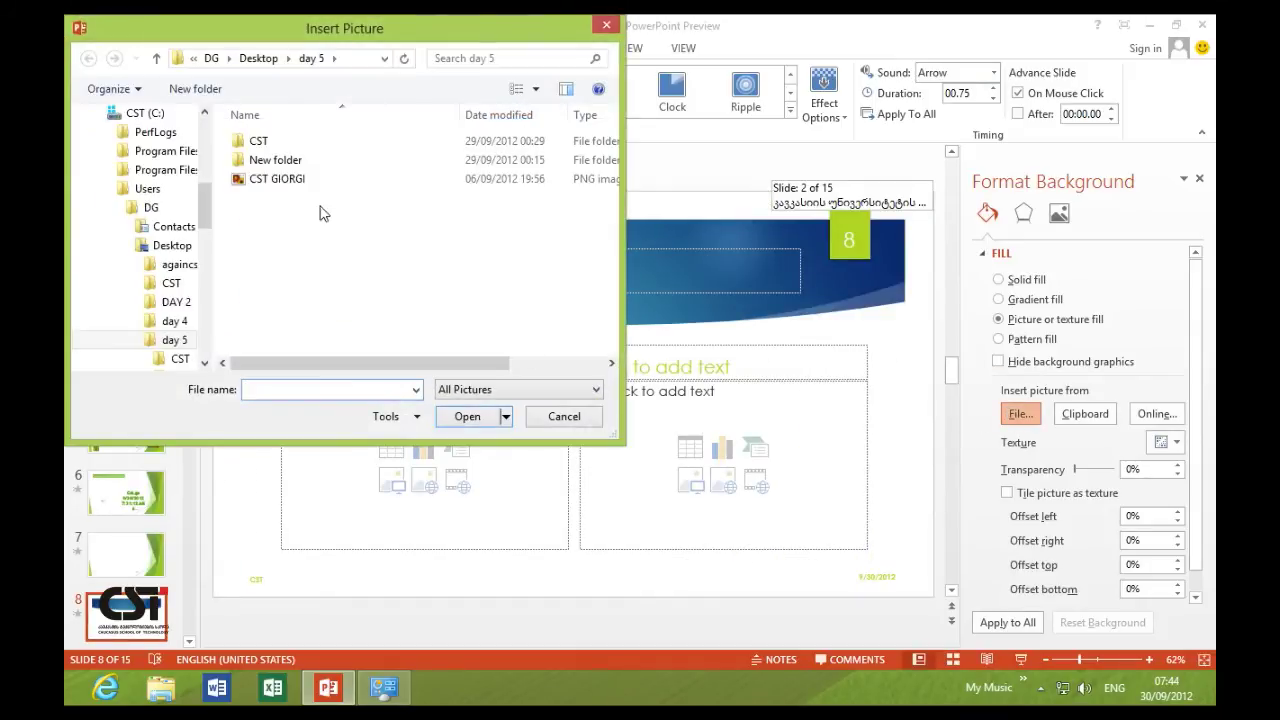
double_click(280, 181)
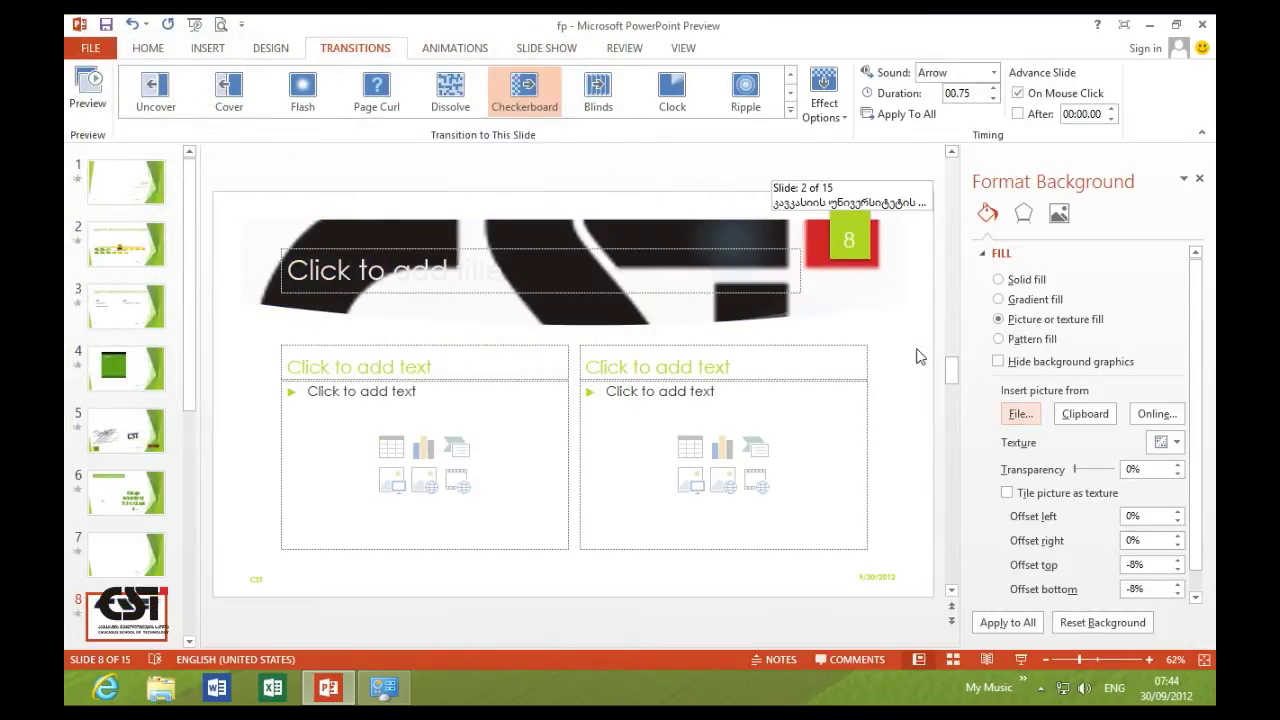
click(999, 362)
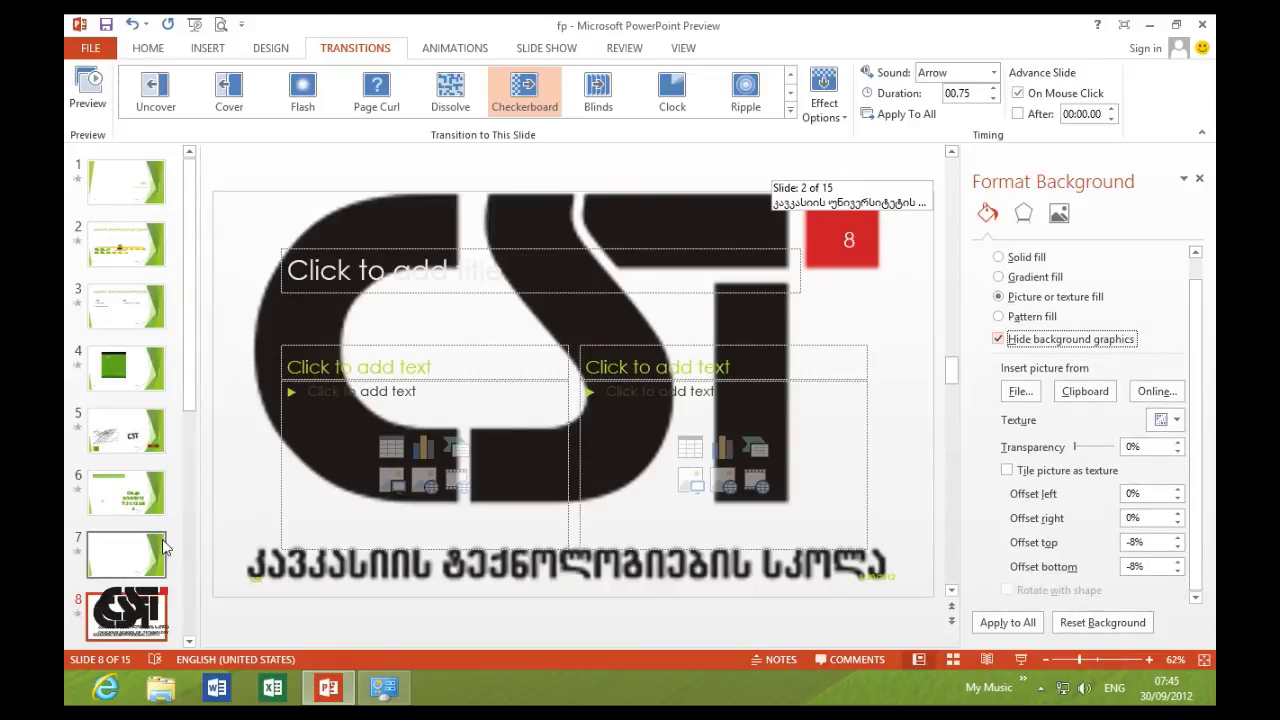
click(134, 437)
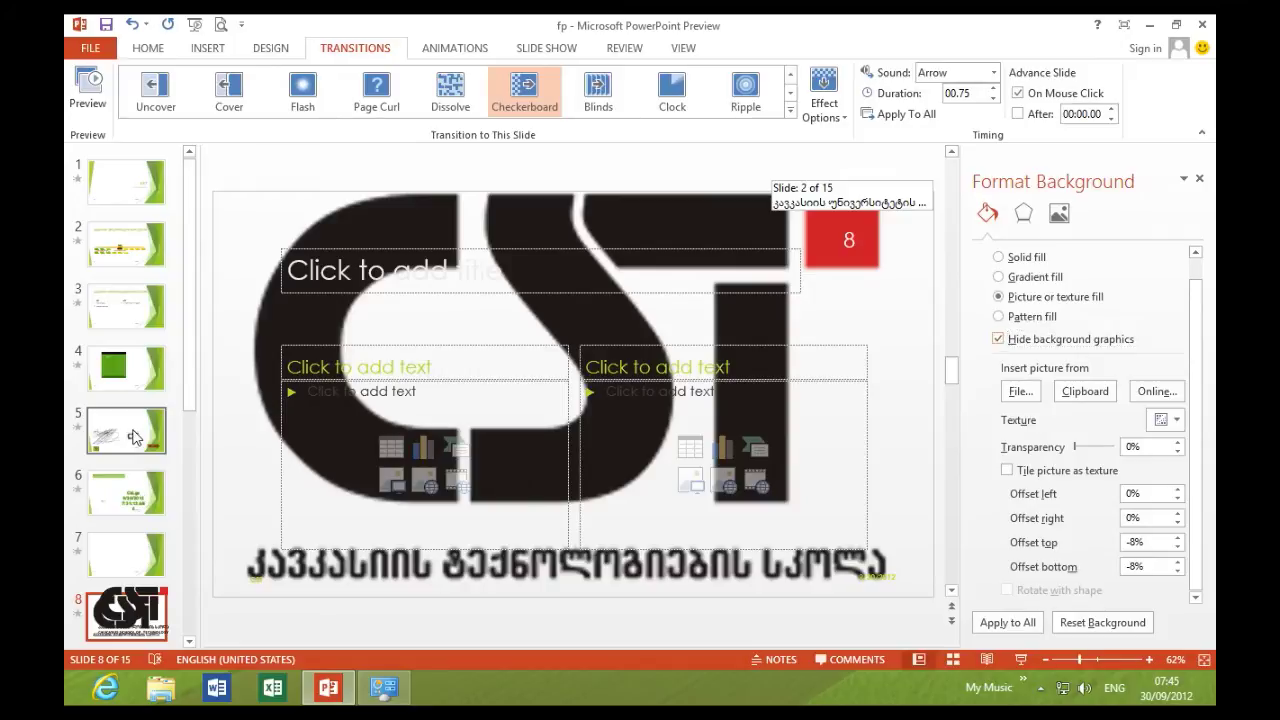
Type 'cst' as slide 5's title and complete the headings to read 'Cst 1' and 'Cst 2'.
click(447, 52)
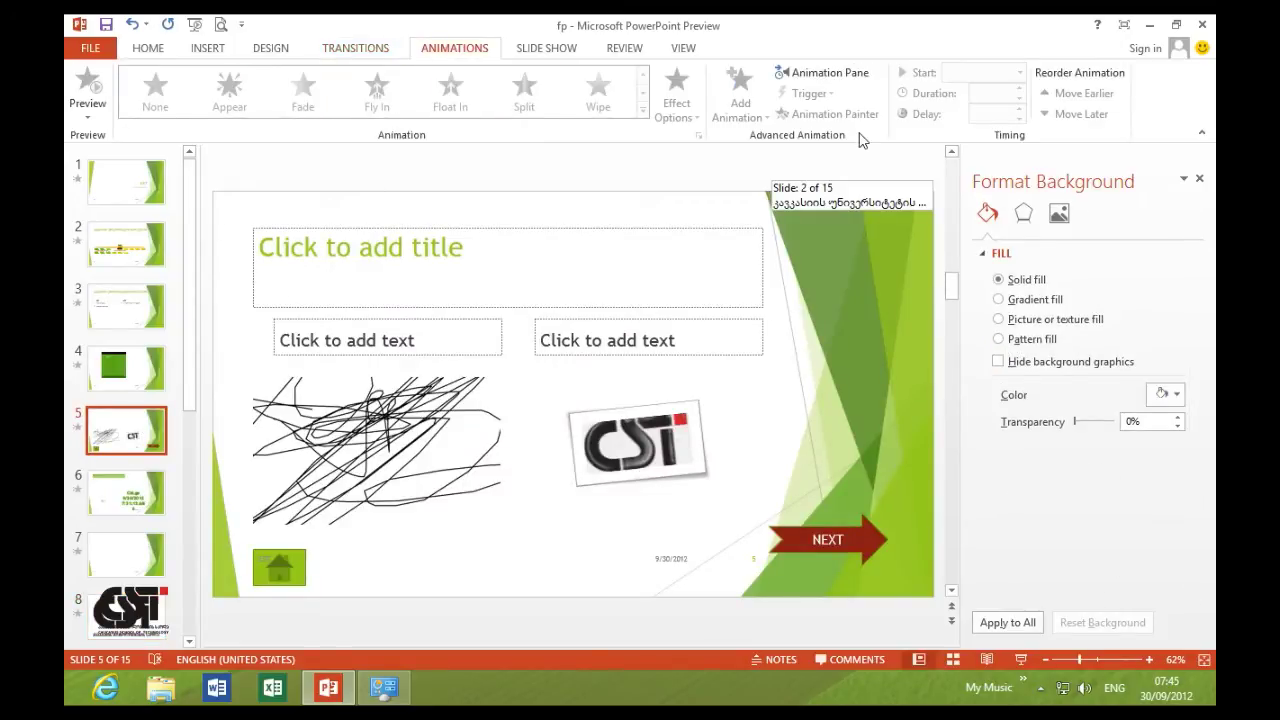
click(1200, 179)
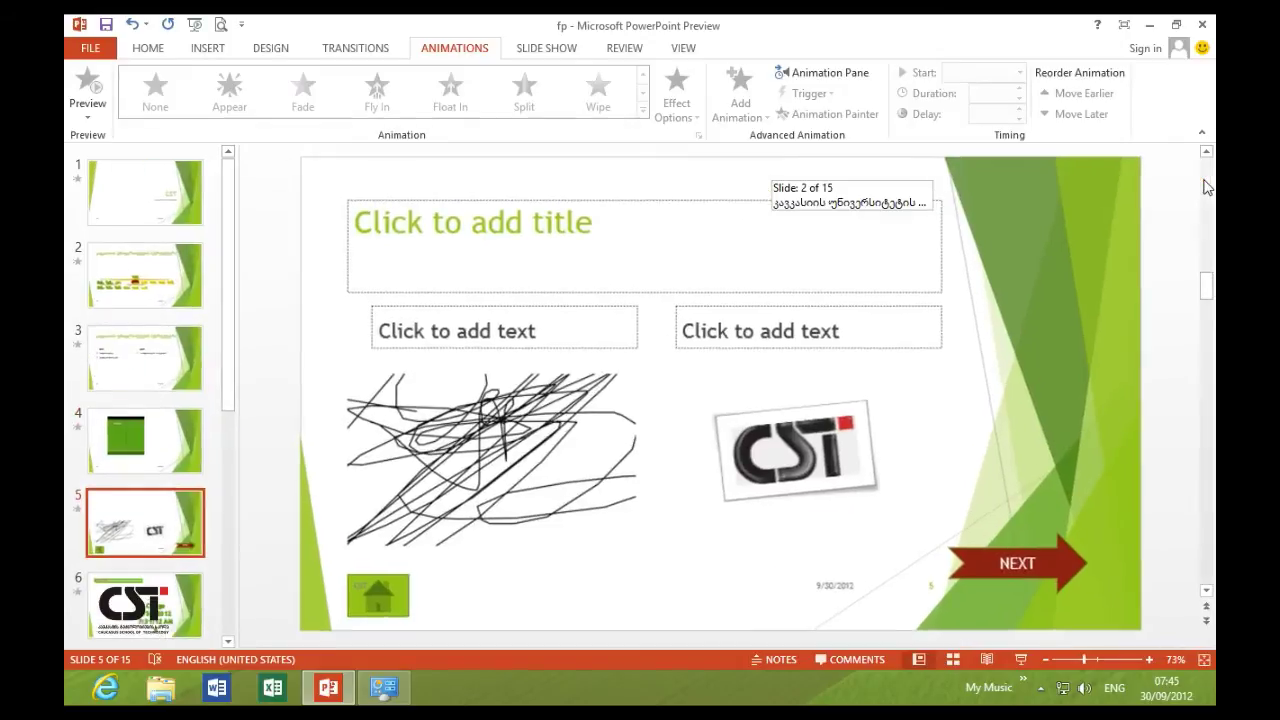
click(505, 229)
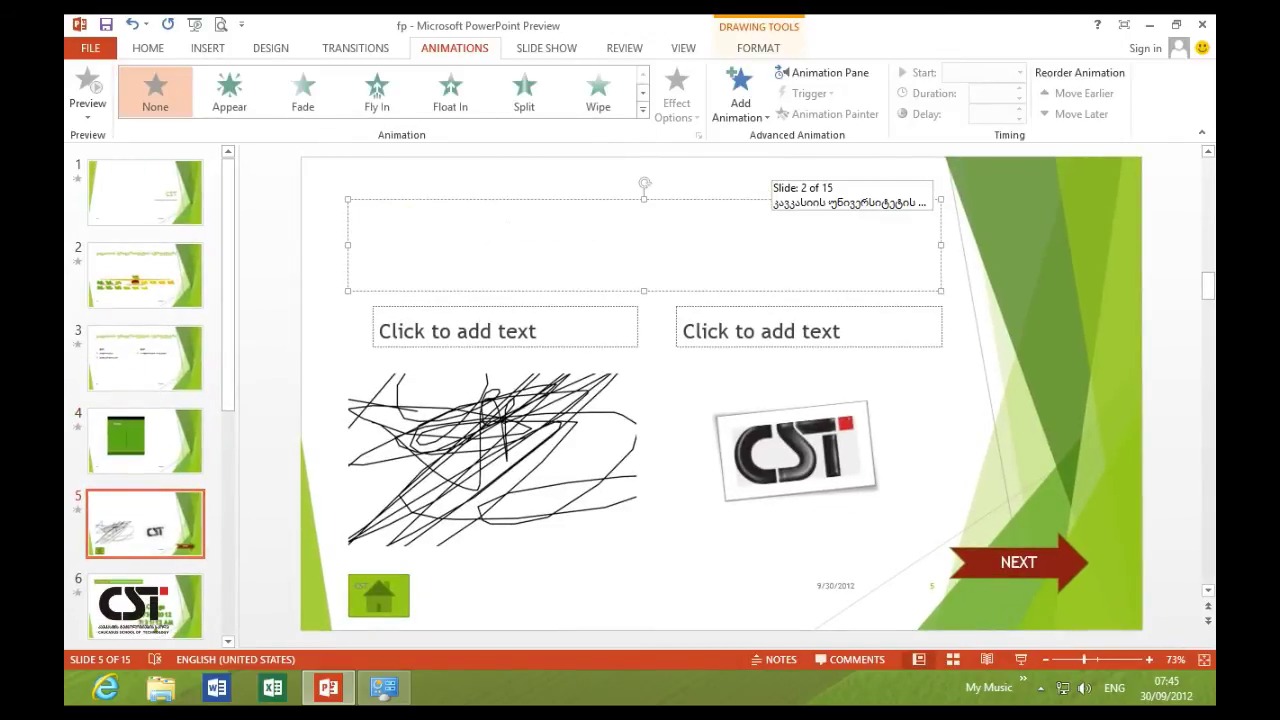
text(cst)
click(551, 325)
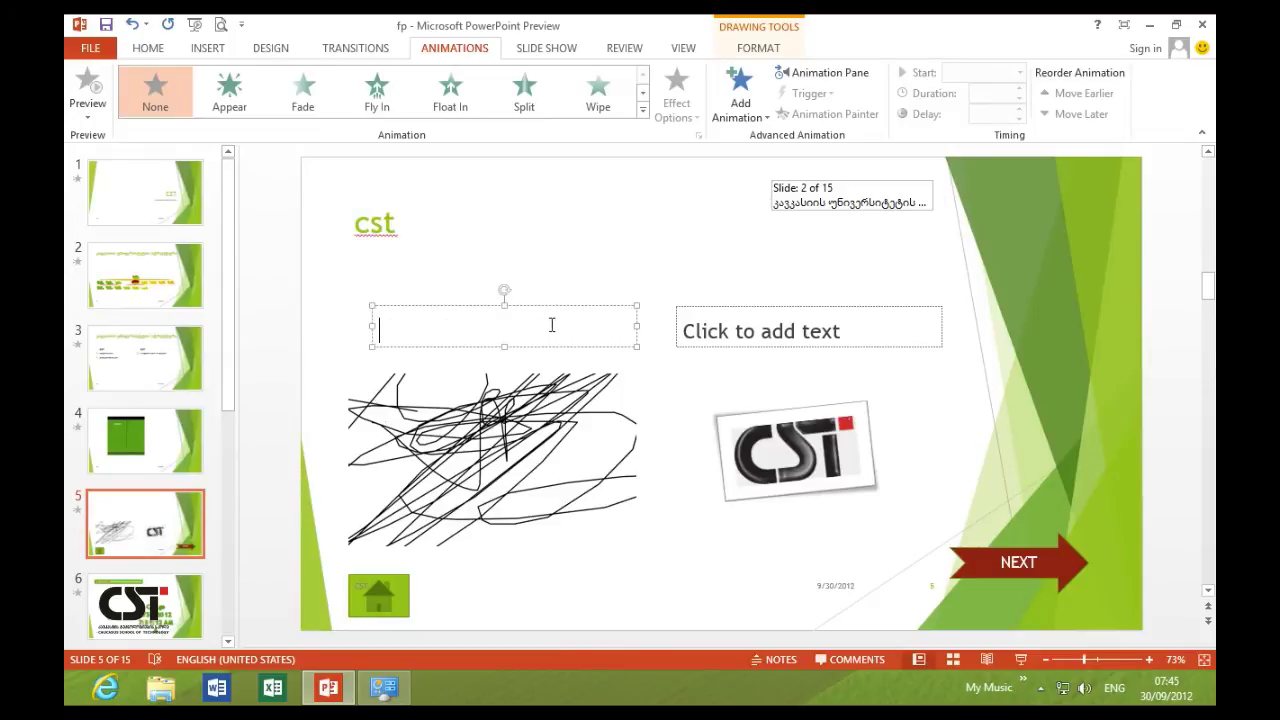
text(1)
click(876, 344)
text(cst)
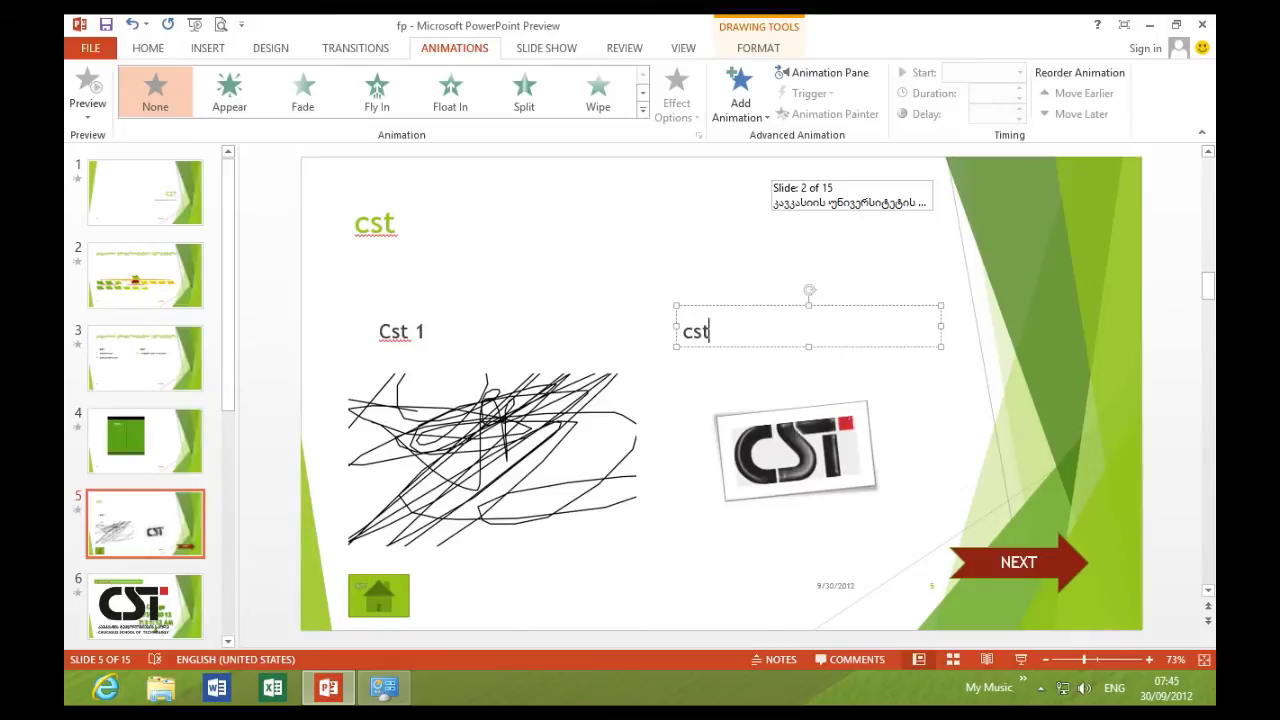
text(2)
click(389, 226)
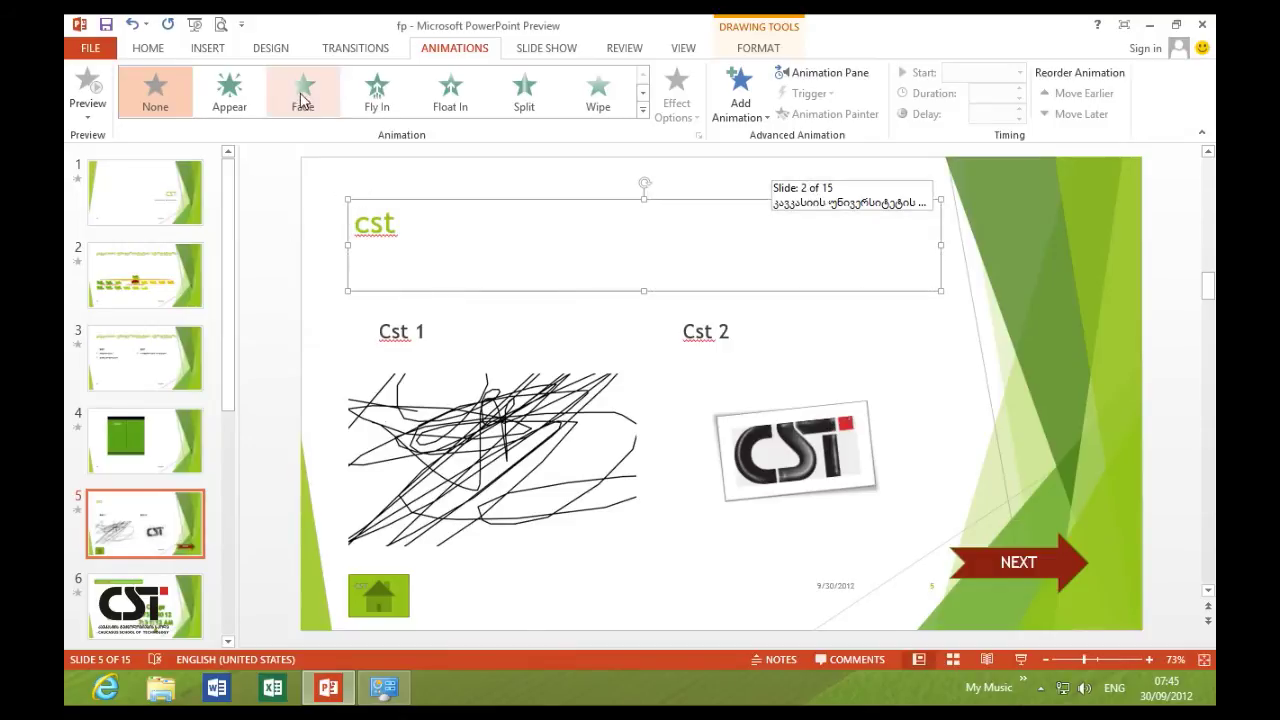
Animate the title with Fly In, Cst 1 with Float In, and Cst 2 with Wipe.
click(642, 110)
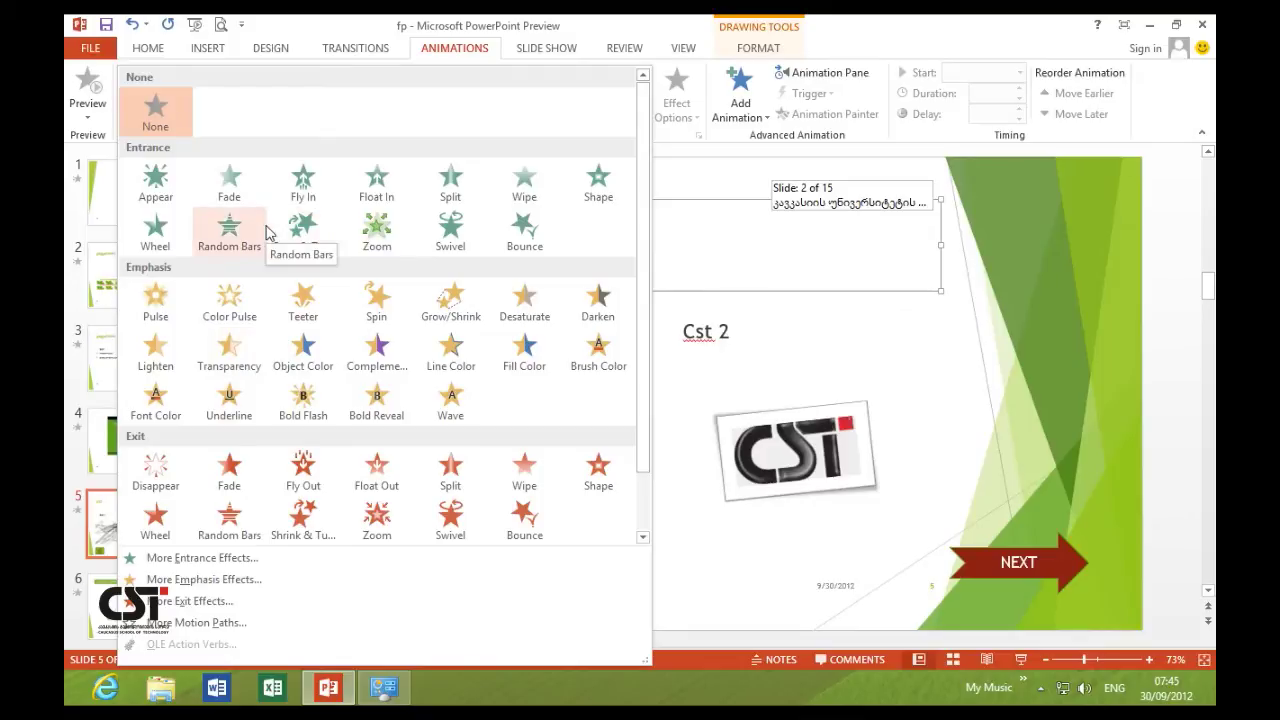
click(306, 190)
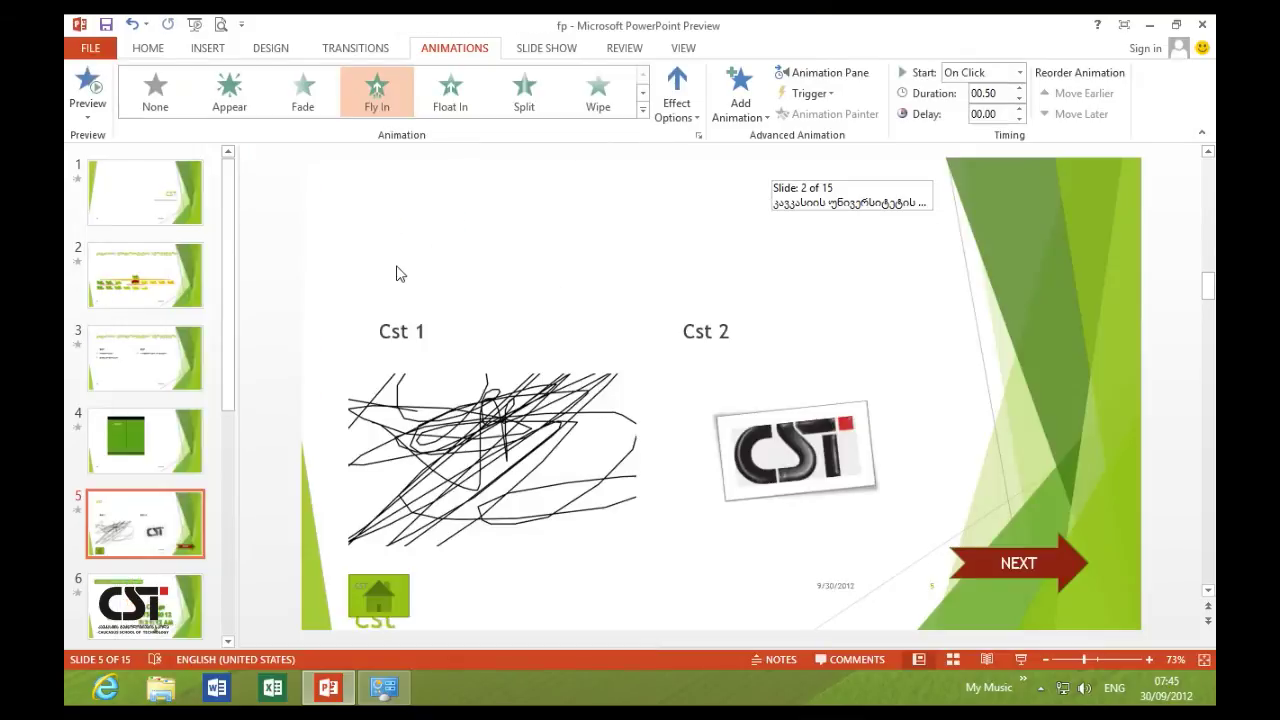
click(406, 330)
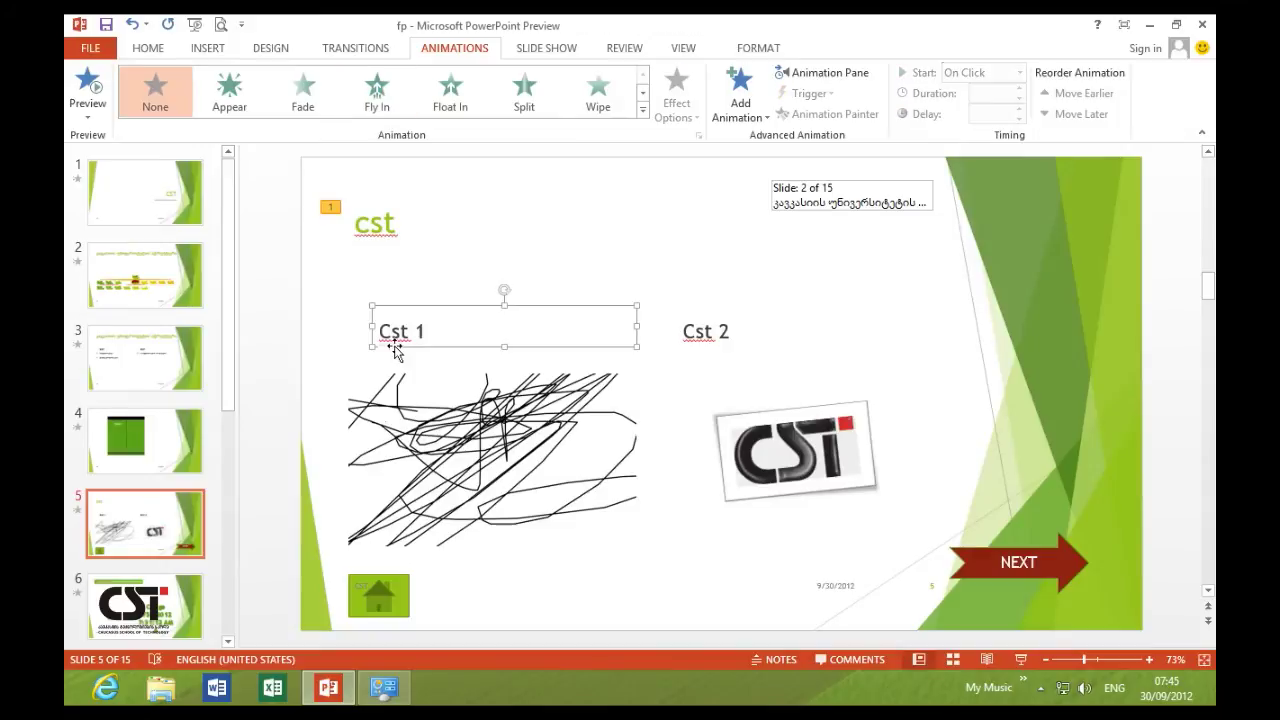
click(471, 99)
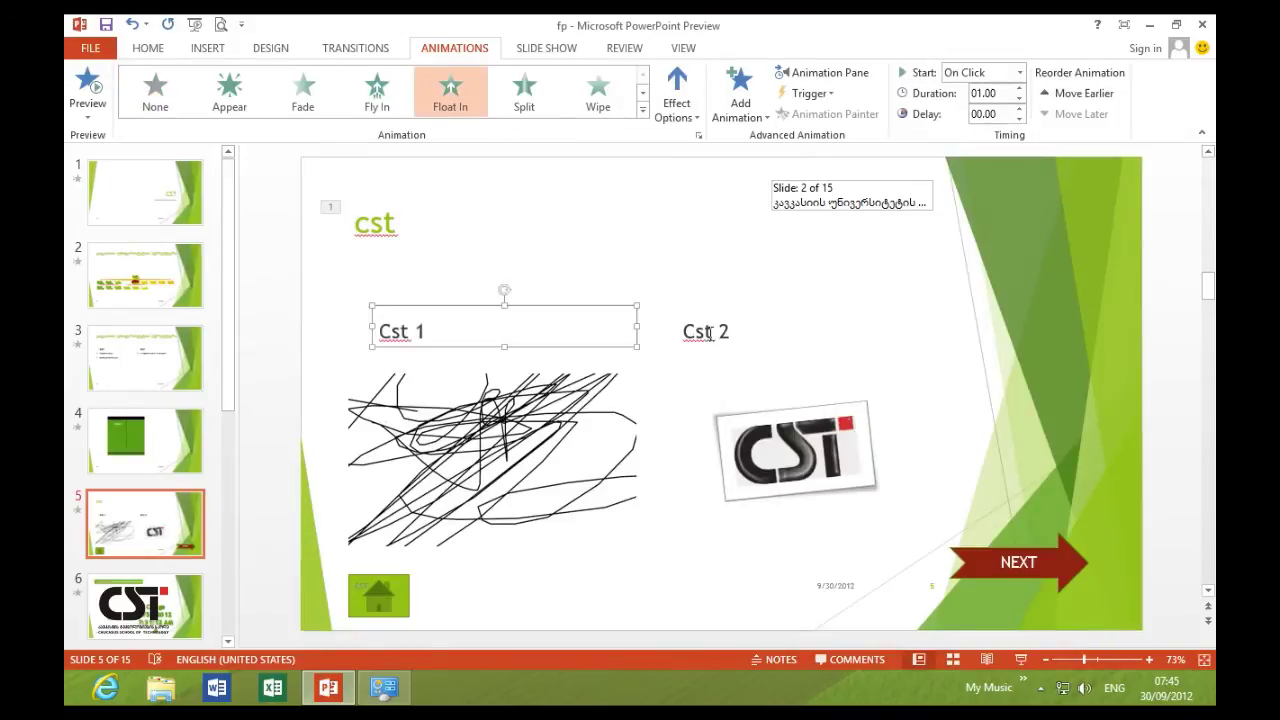
click(710, 333)
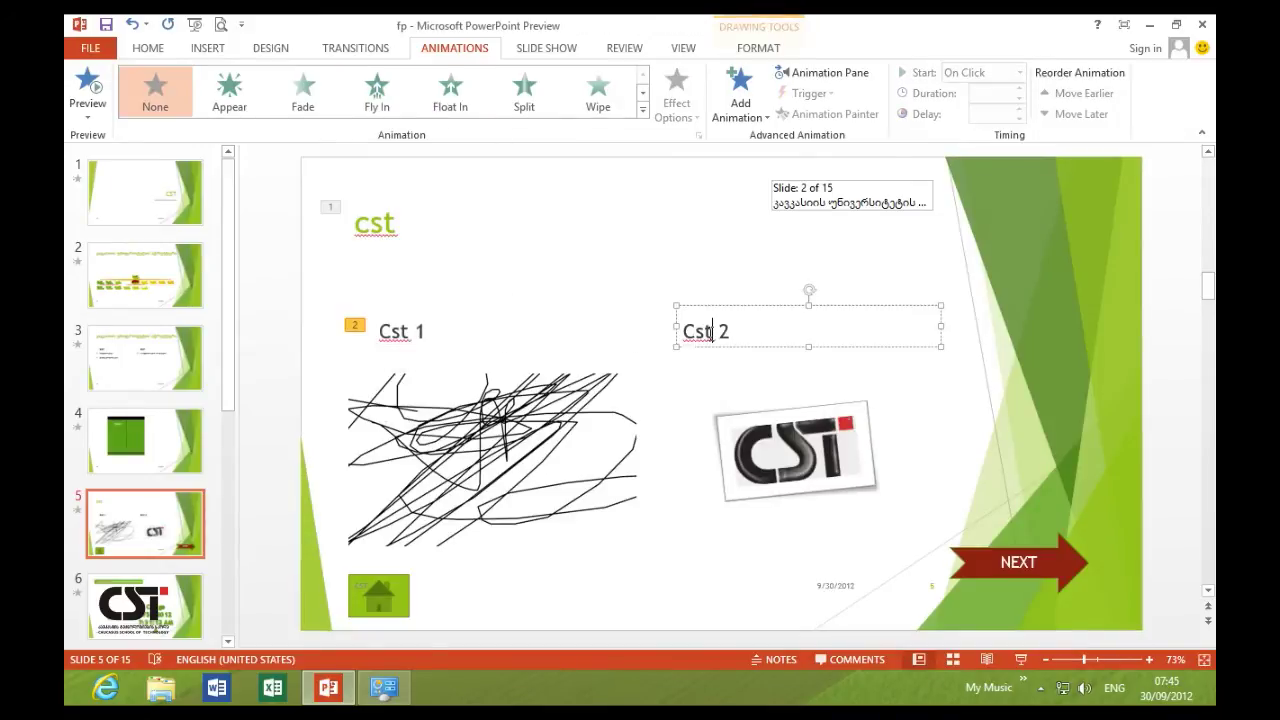
click(607, 113)
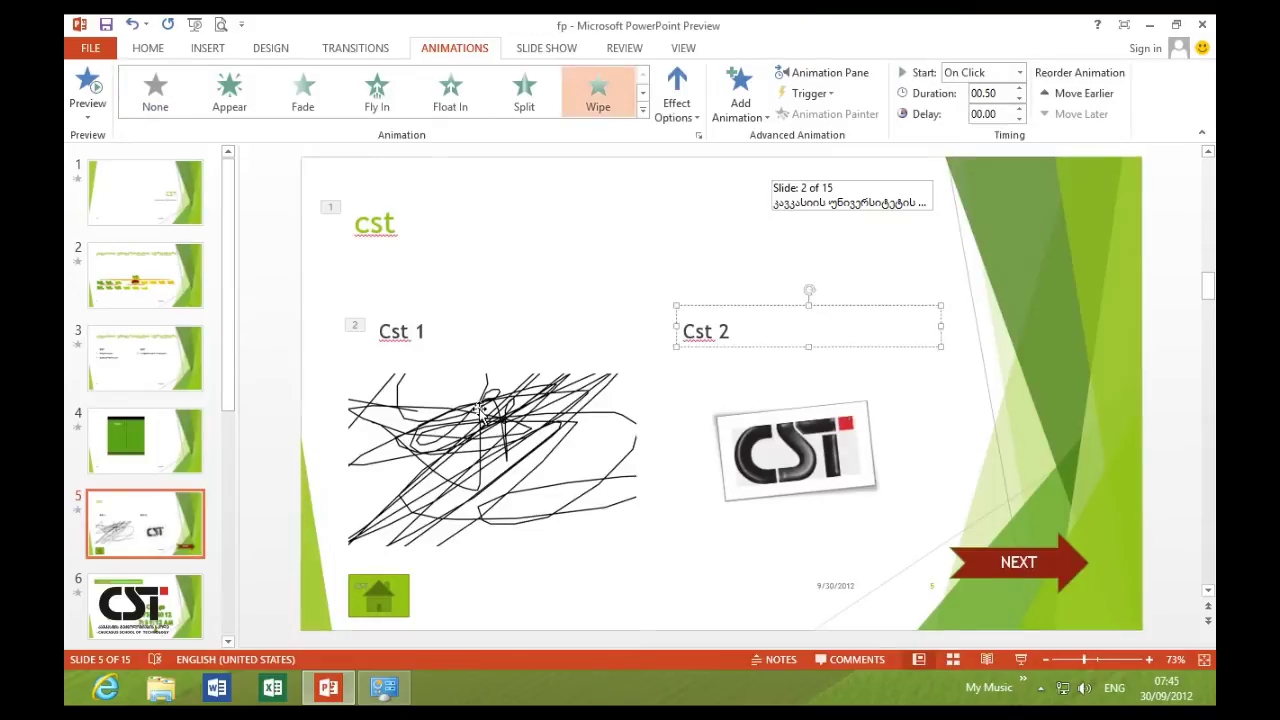
Give the scribble drawing an Appear entrance and the CST logo Random Bars.
click(481, 412)
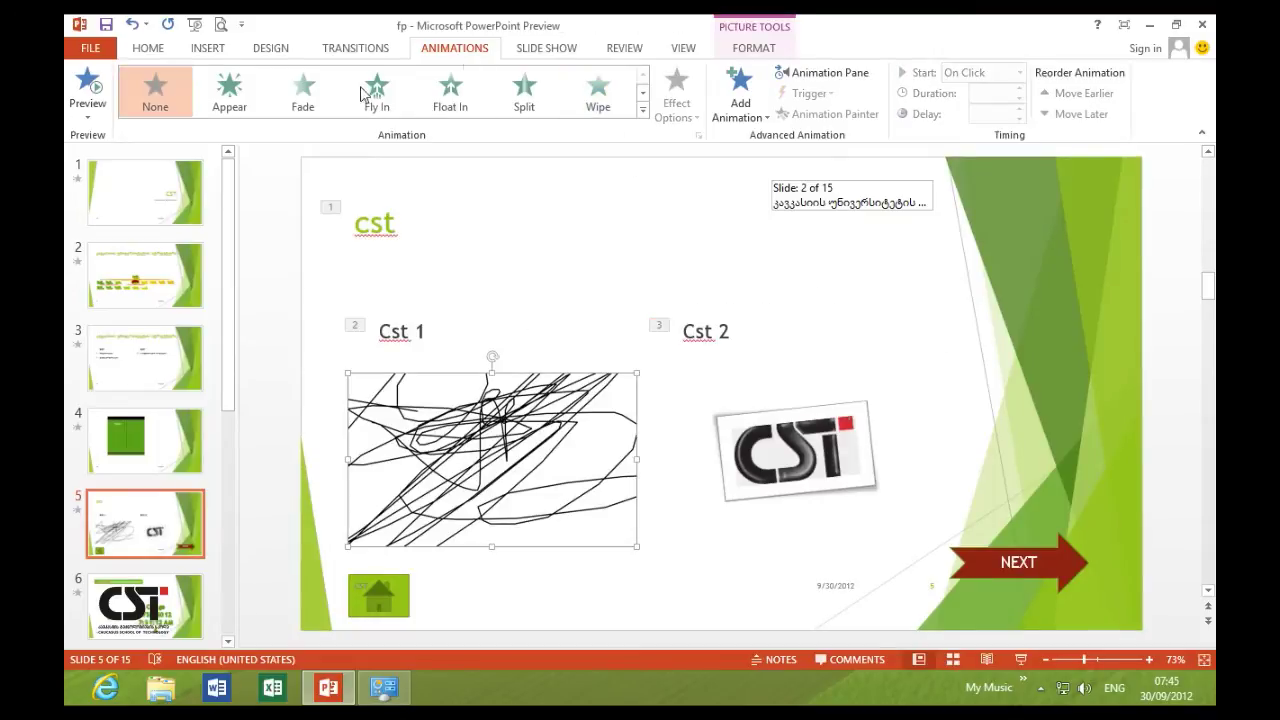
click(232, 95)
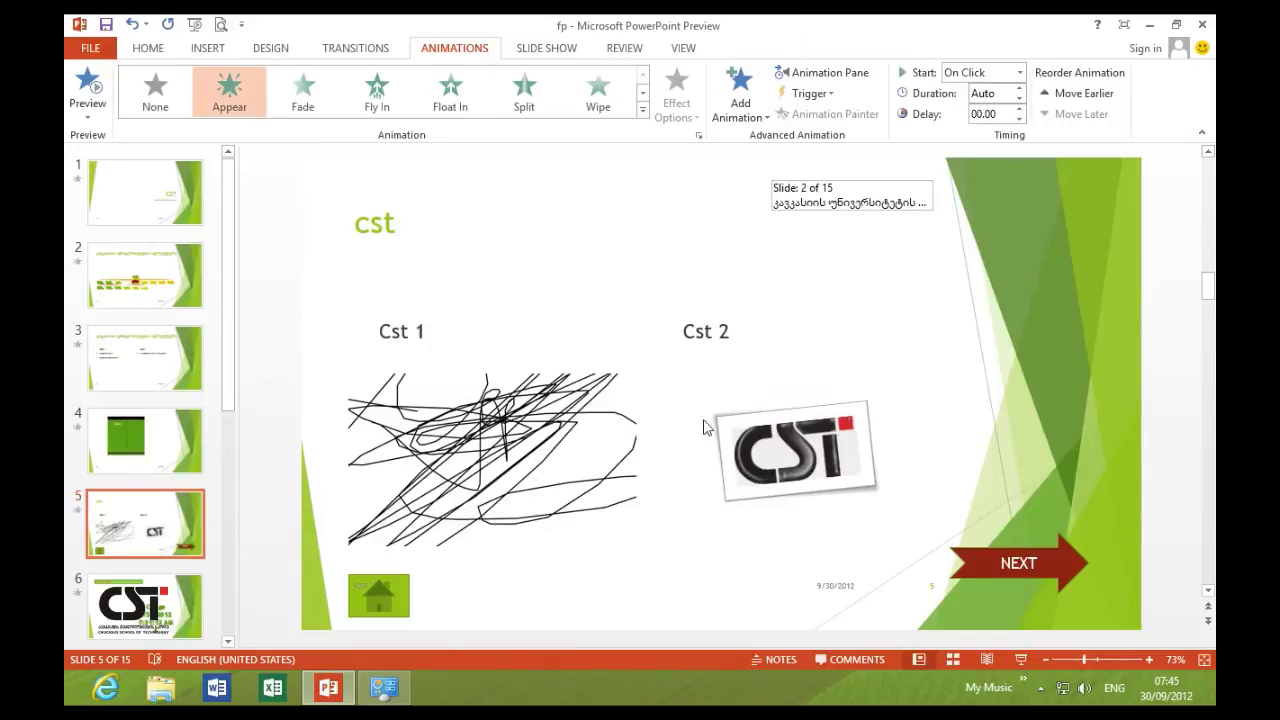
click(733, 430)
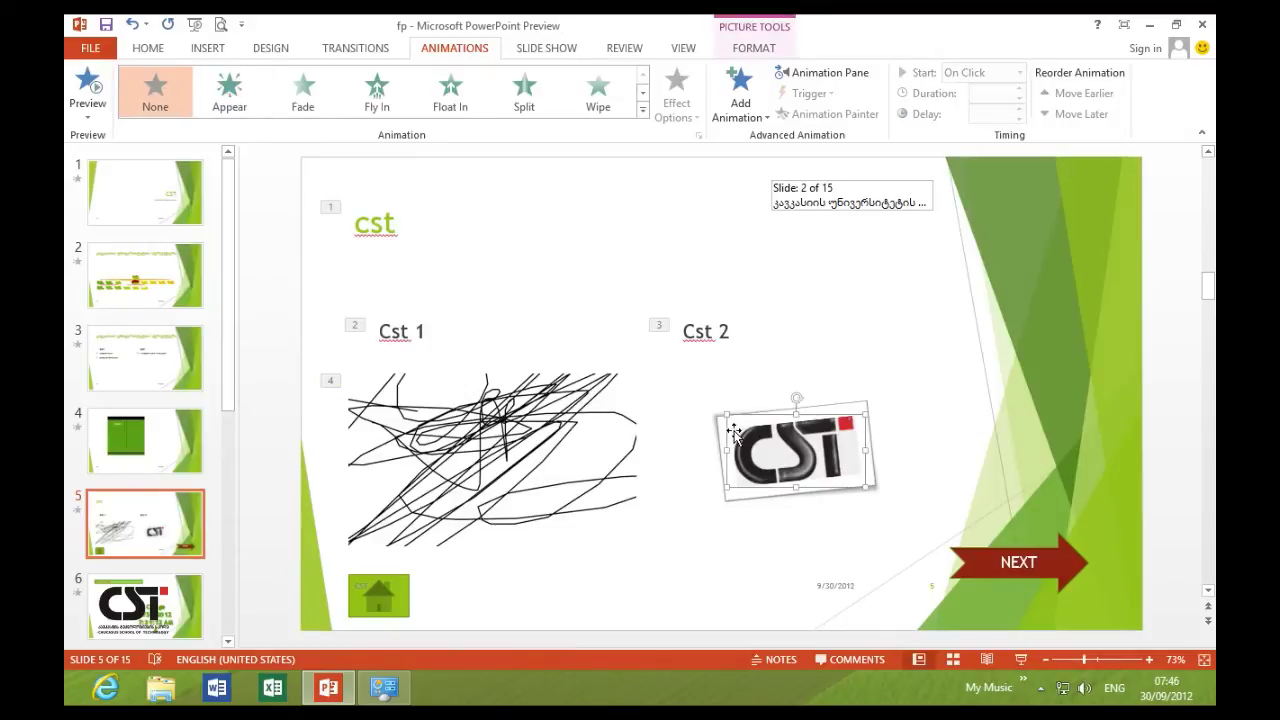
click(643, 110)
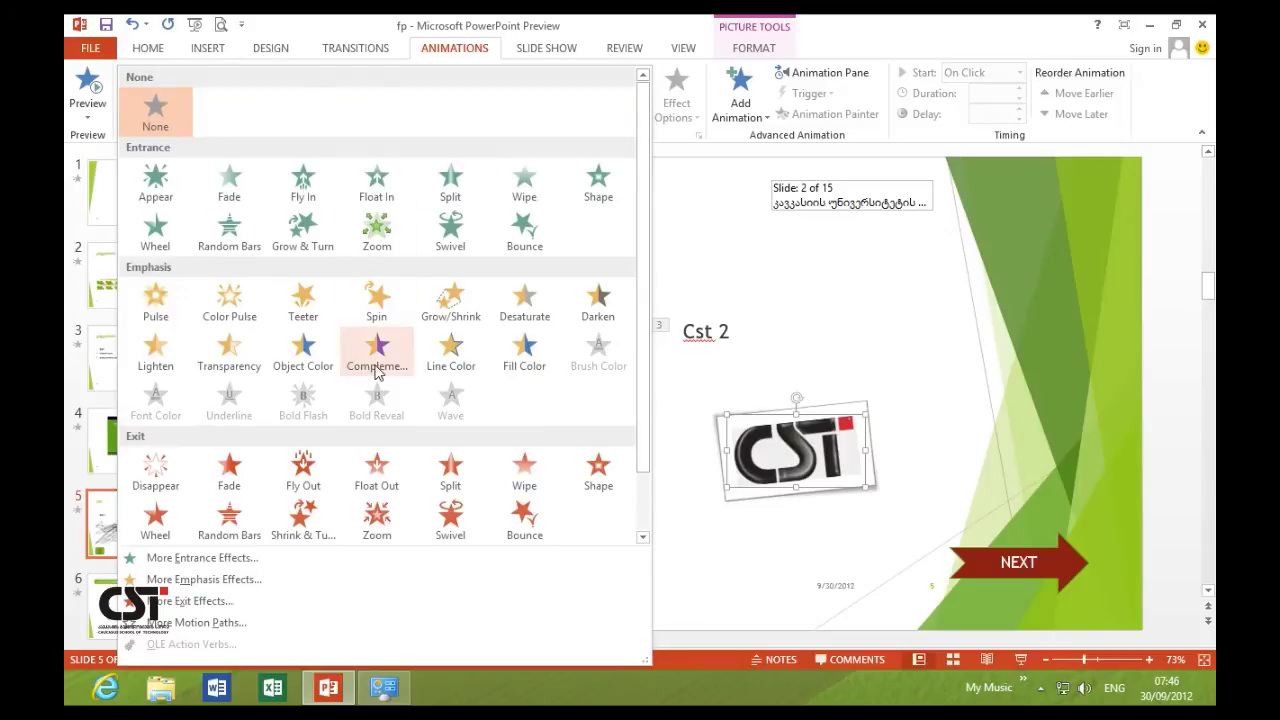
click(230, 230)
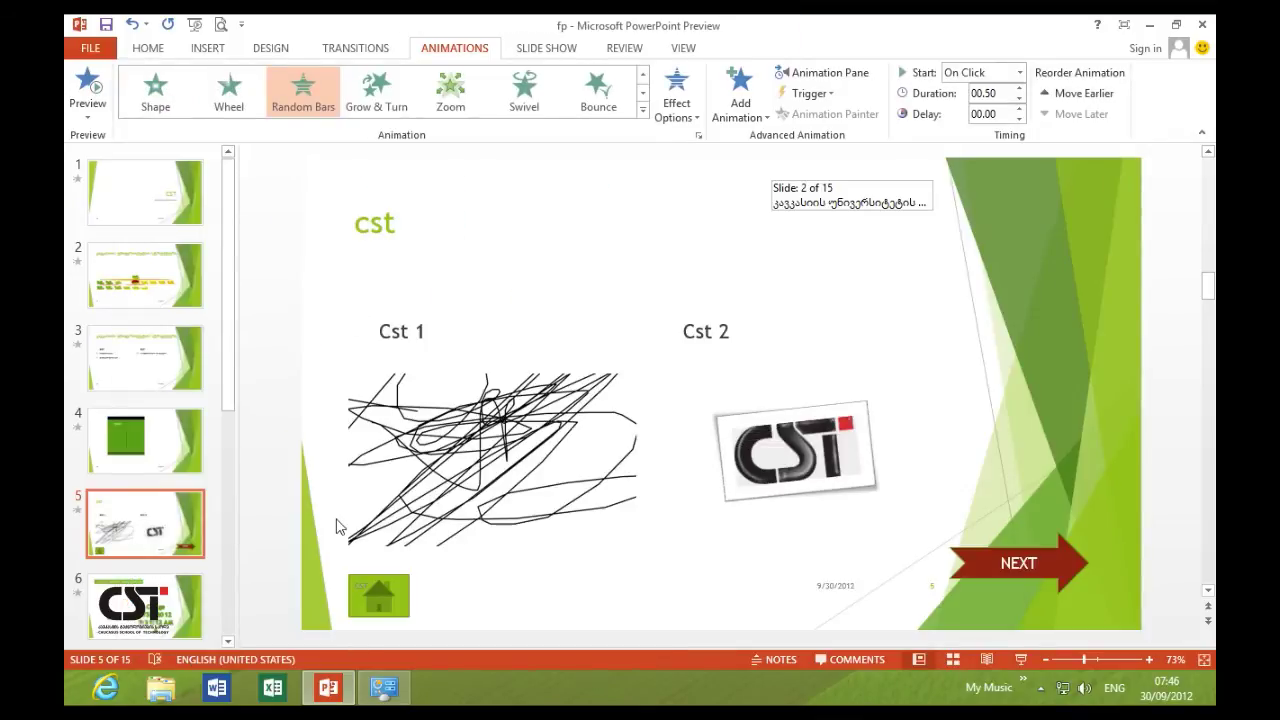
Give the green home button an Object Color emphasis, replacing a trial Wipe entrance.
click(380, 599)
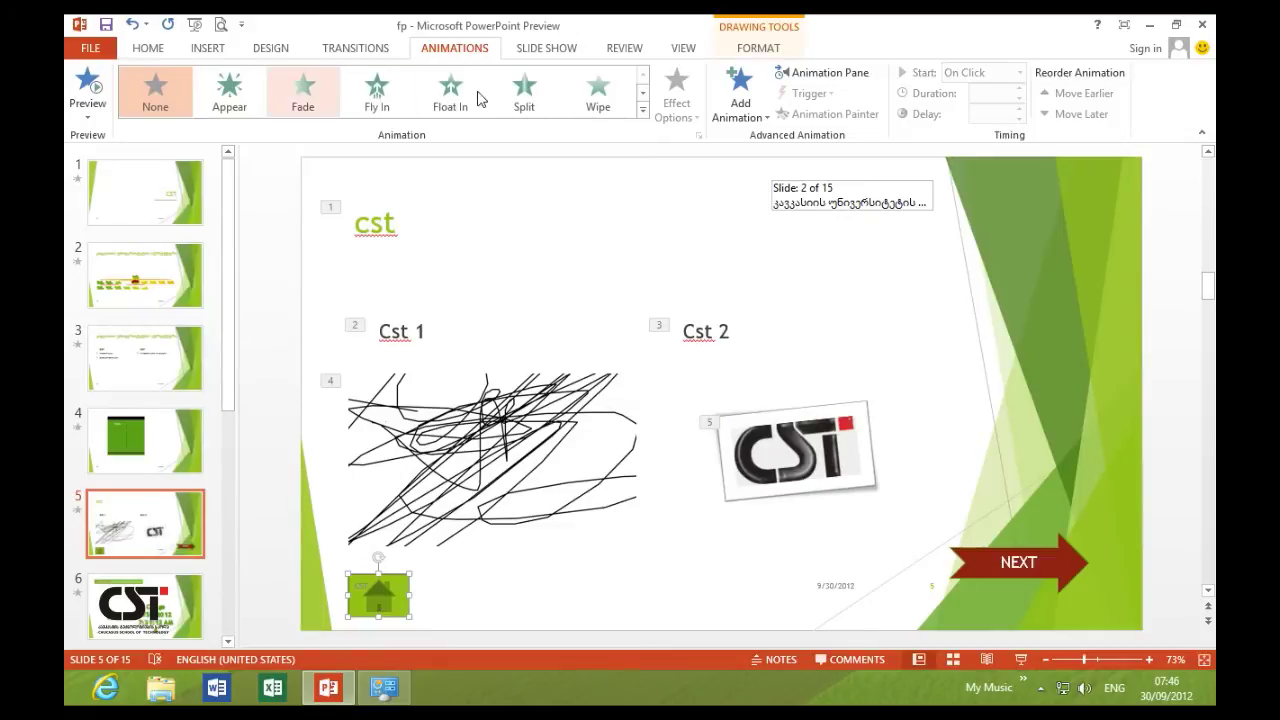
click(600, 92)
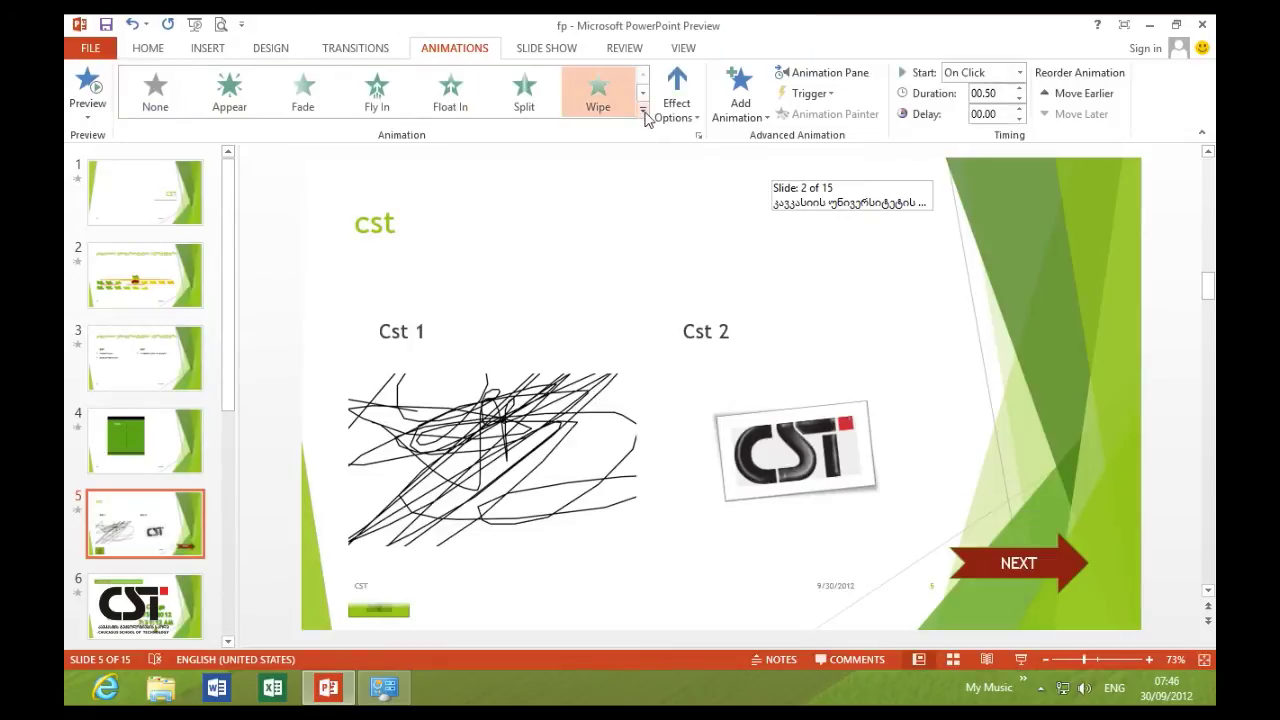
click(643, 112)
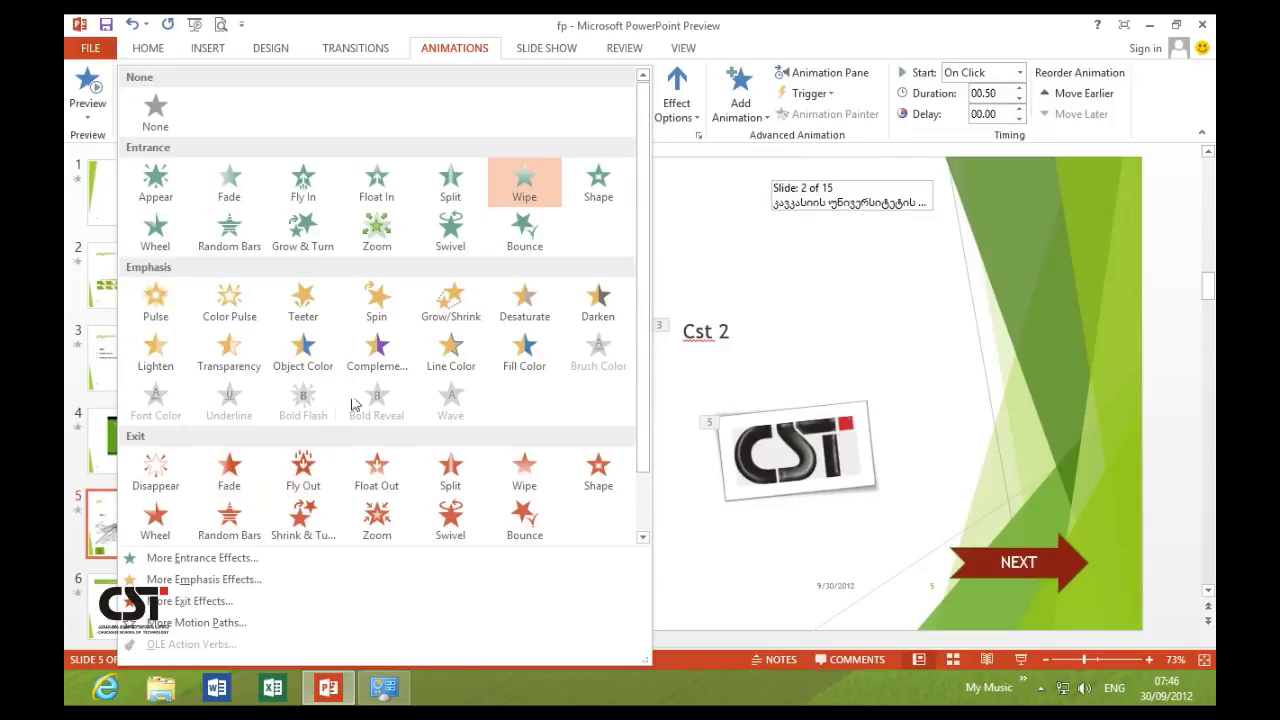
click(308, 358)
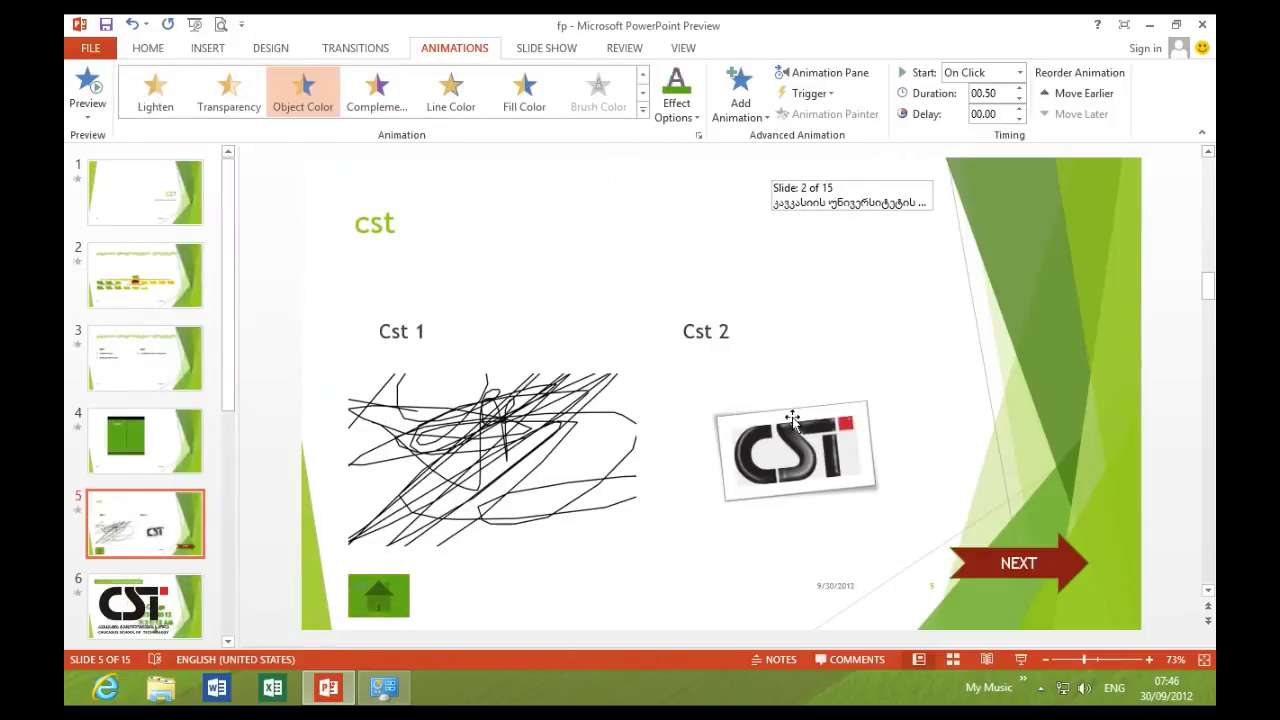
Give the NEXT arrow a Zoom entrance and show the Animation Pane.
click(1005, 566)
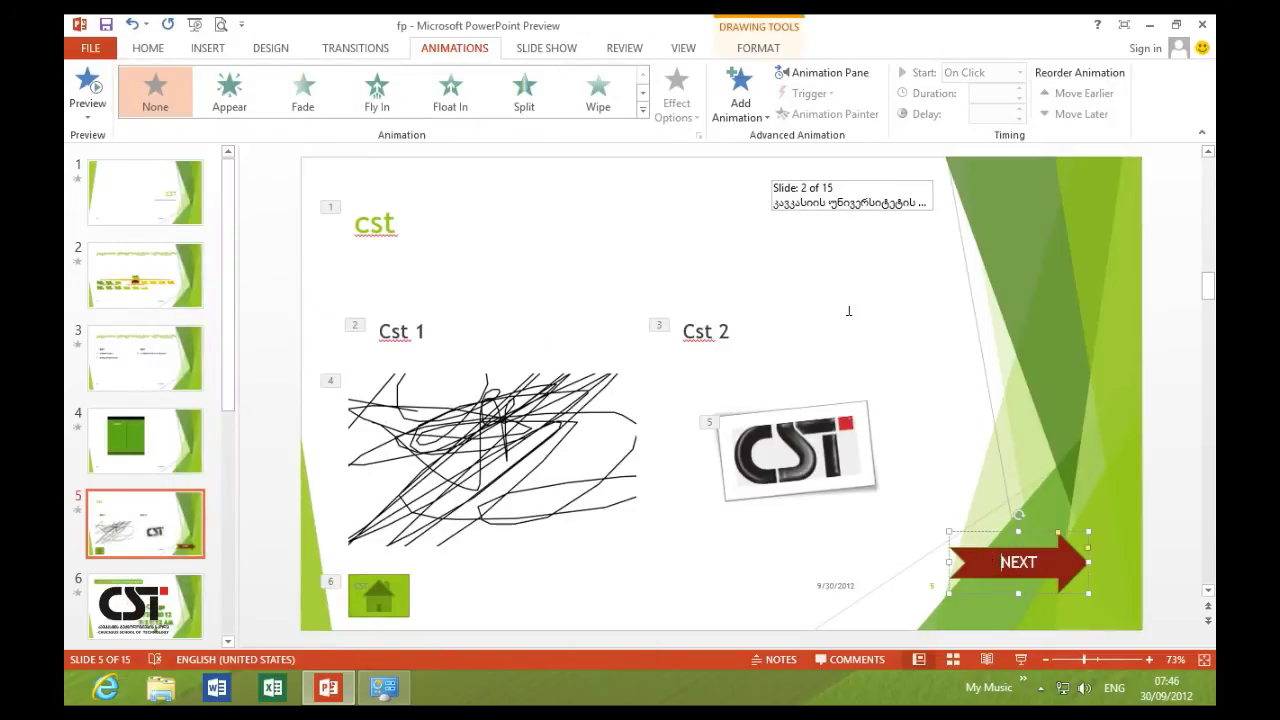
click(642, 111)
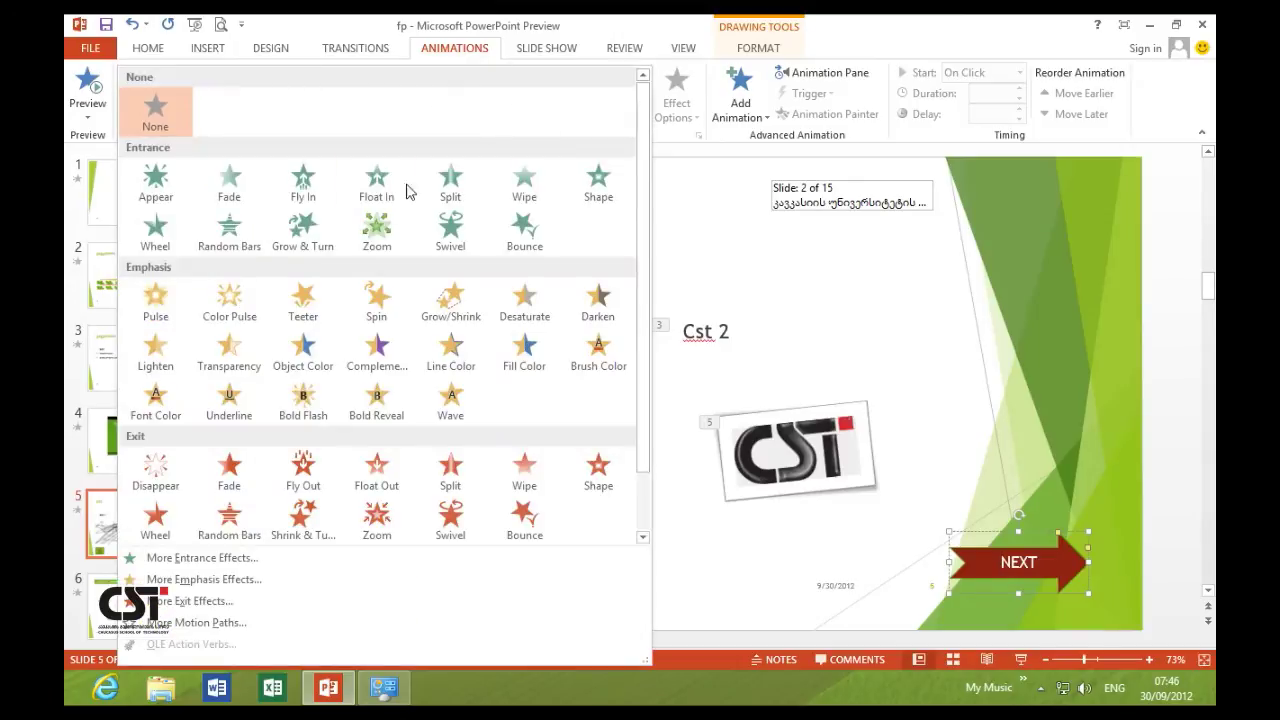
click(372, 221)
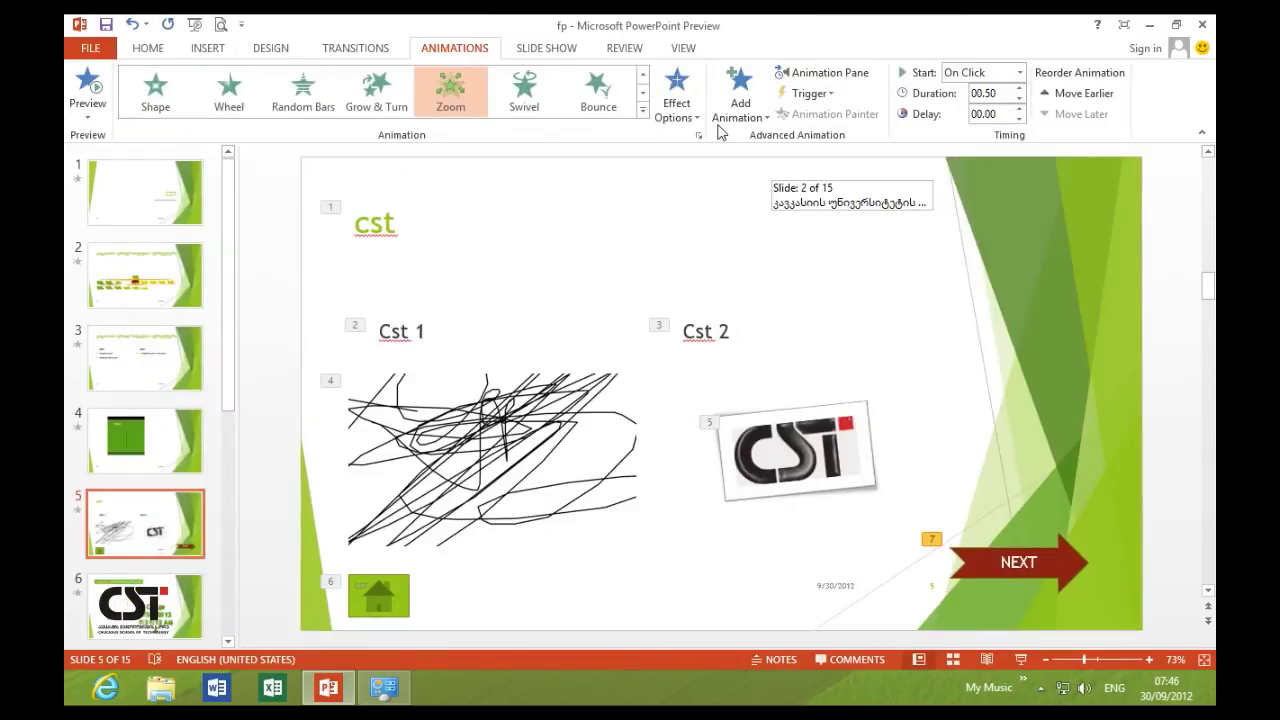
click(854, 73)
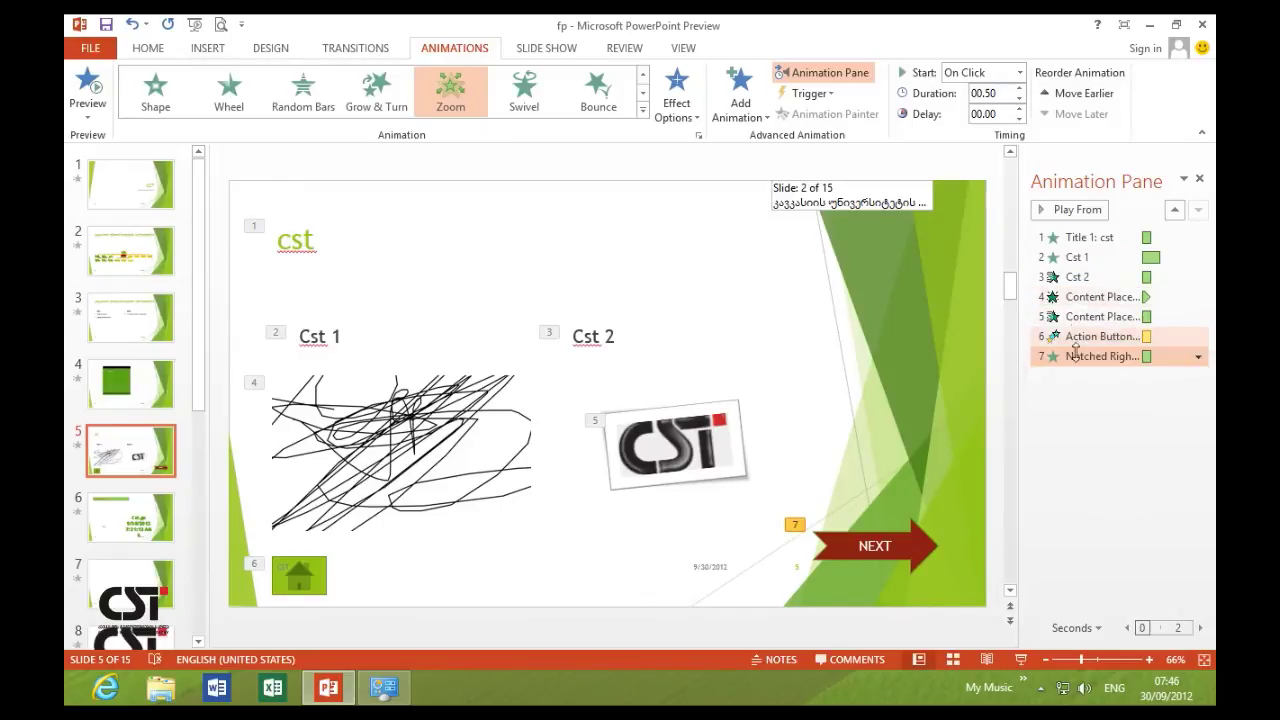
In the Animation Pane, move the NEXT arrow's Zoom to first and the home button's effect to second.
drag(1078, 362, 1079, 233)
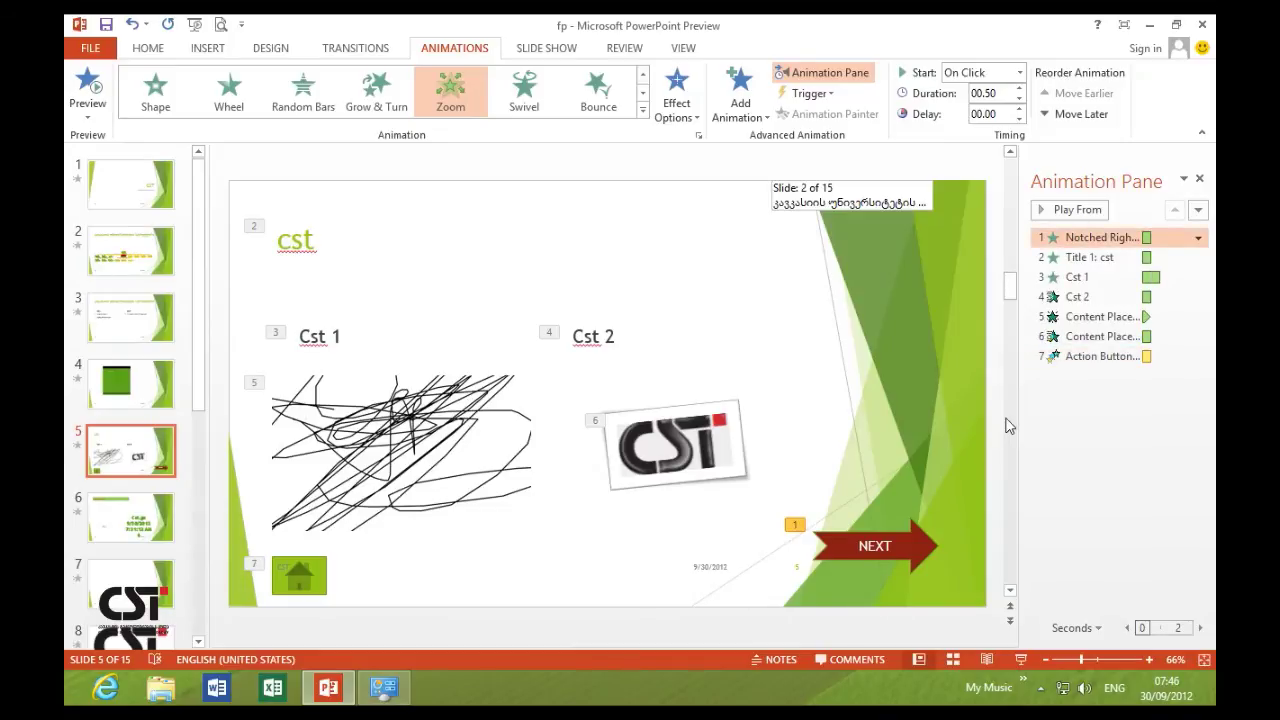
drag(1095, 356, 1077, 238)
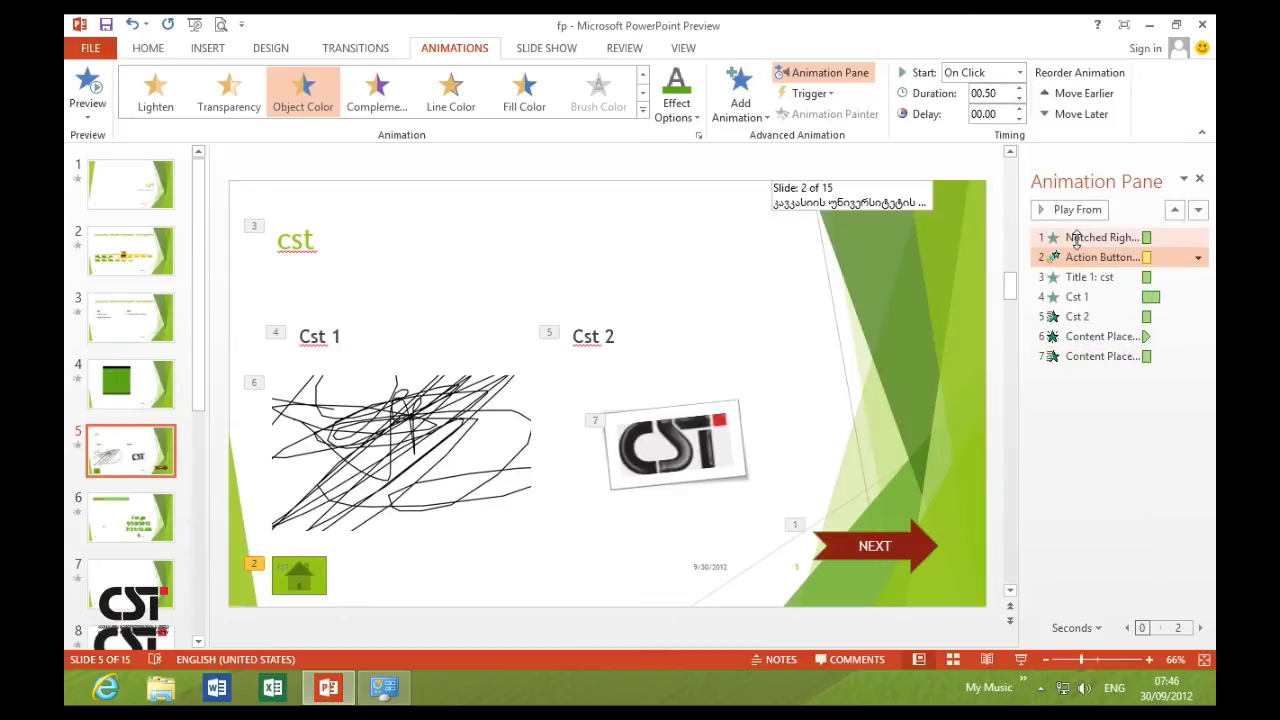
click(1088, 237)
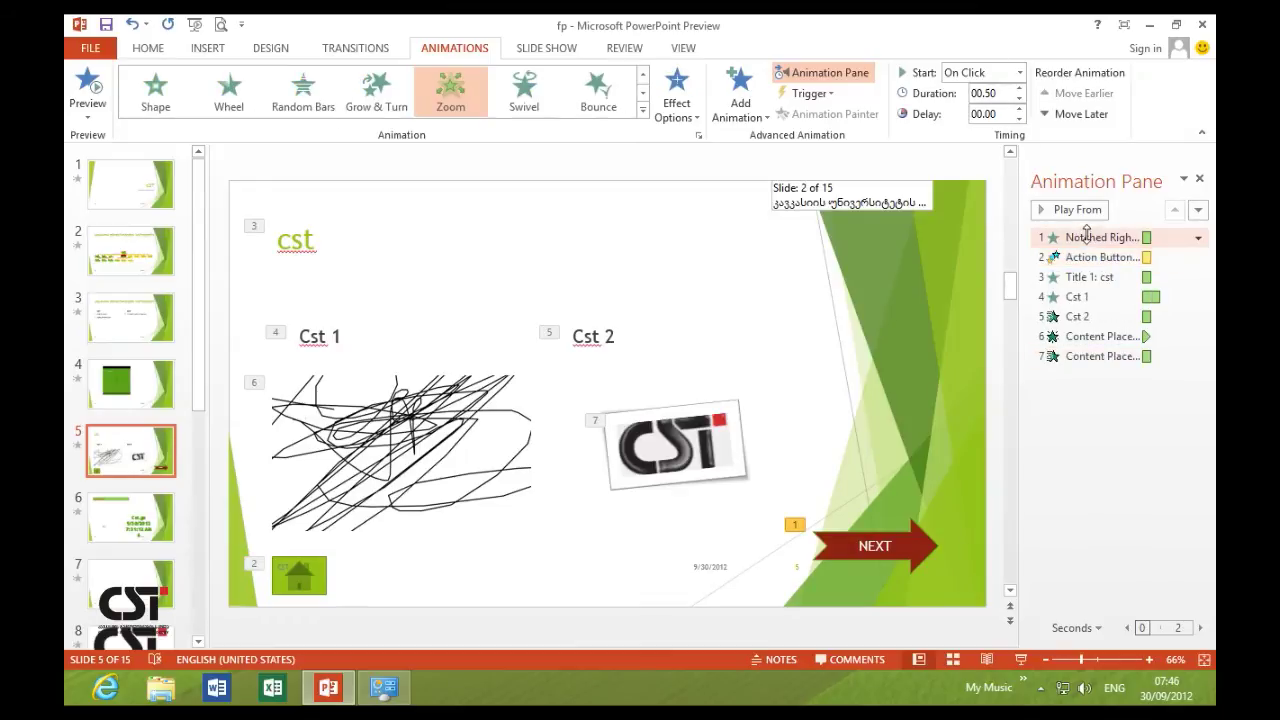
click(1020, 72)
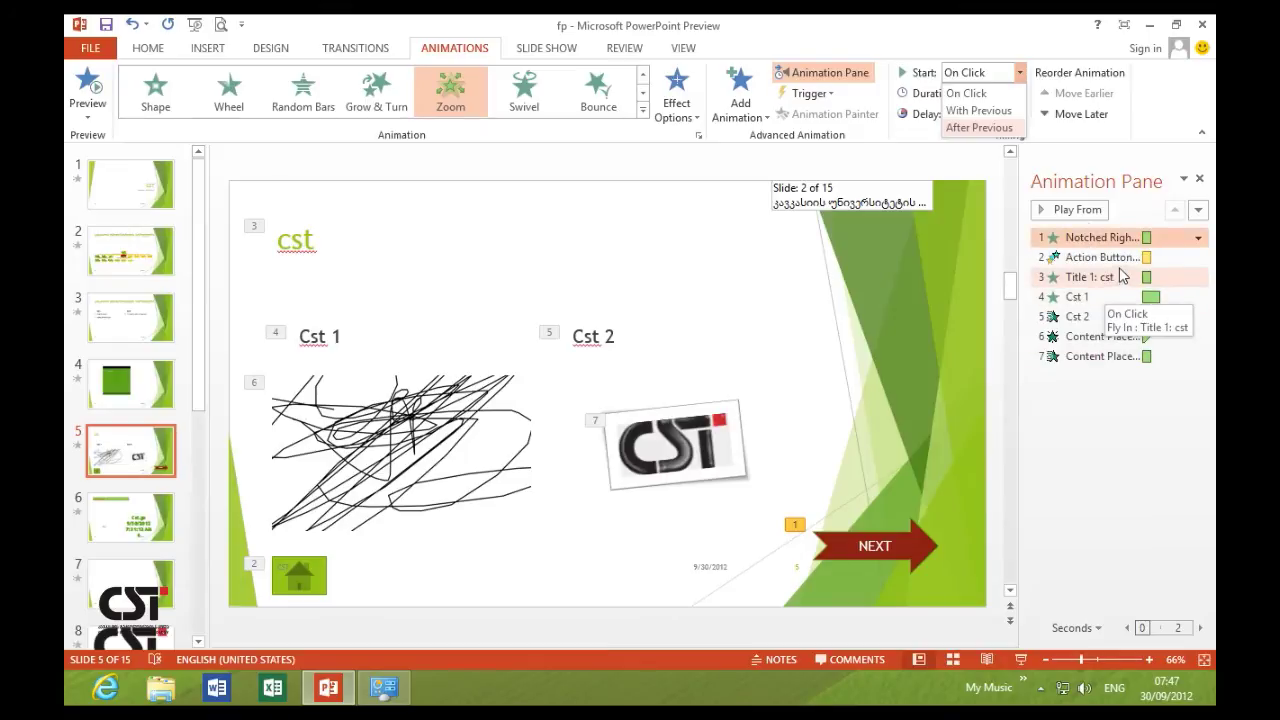
Set the home button animation to With Previous and the title animation to After Previous.
click(1118, 258)
click(1019, 72)
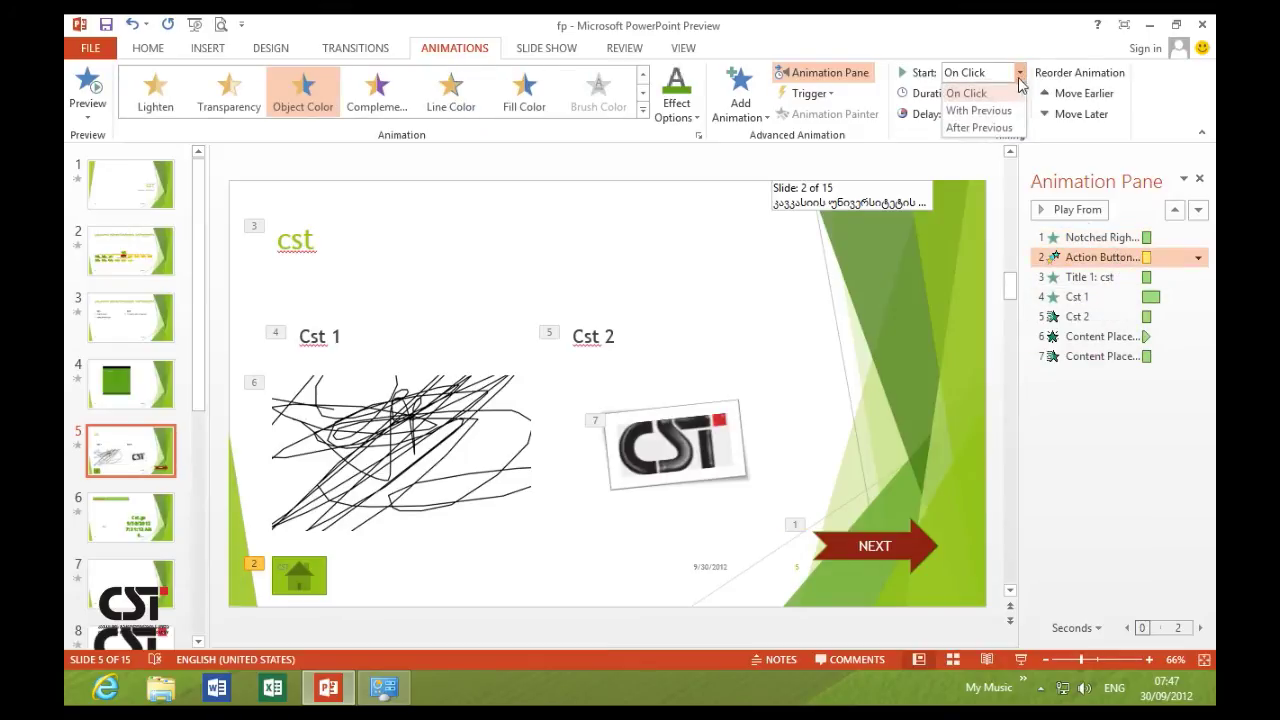
click(986, 111)
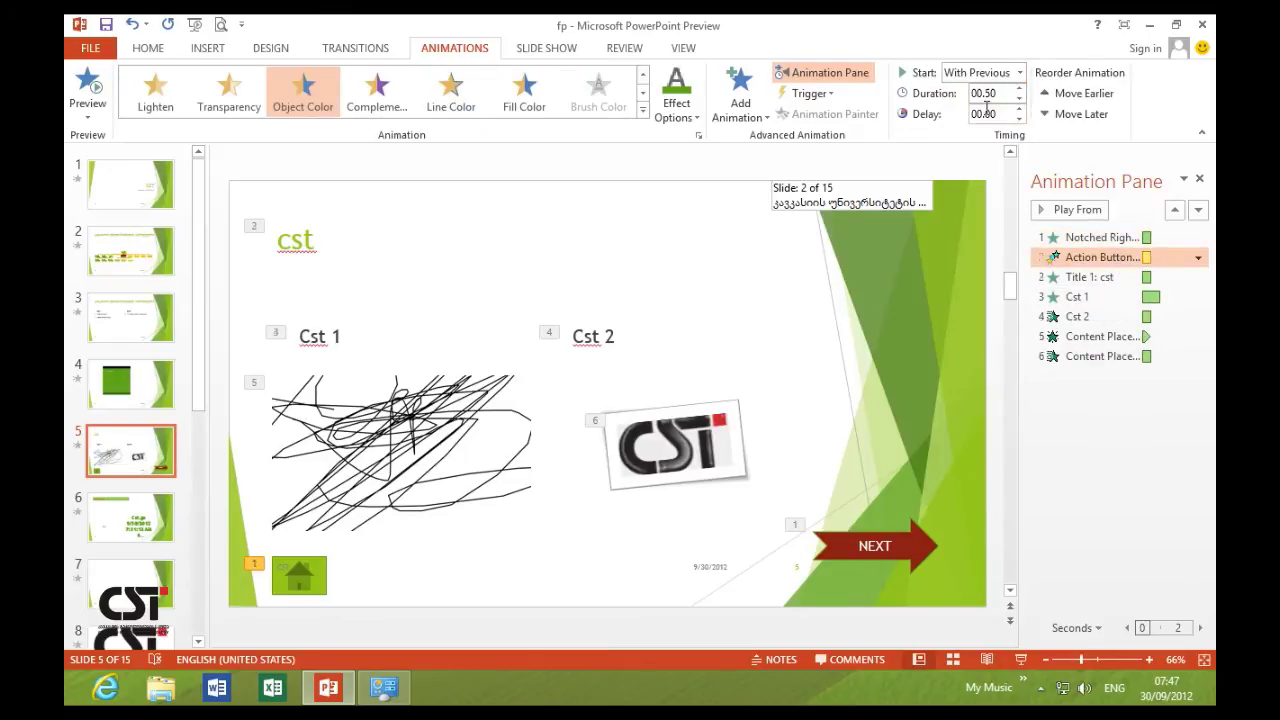
click(1100, 278)
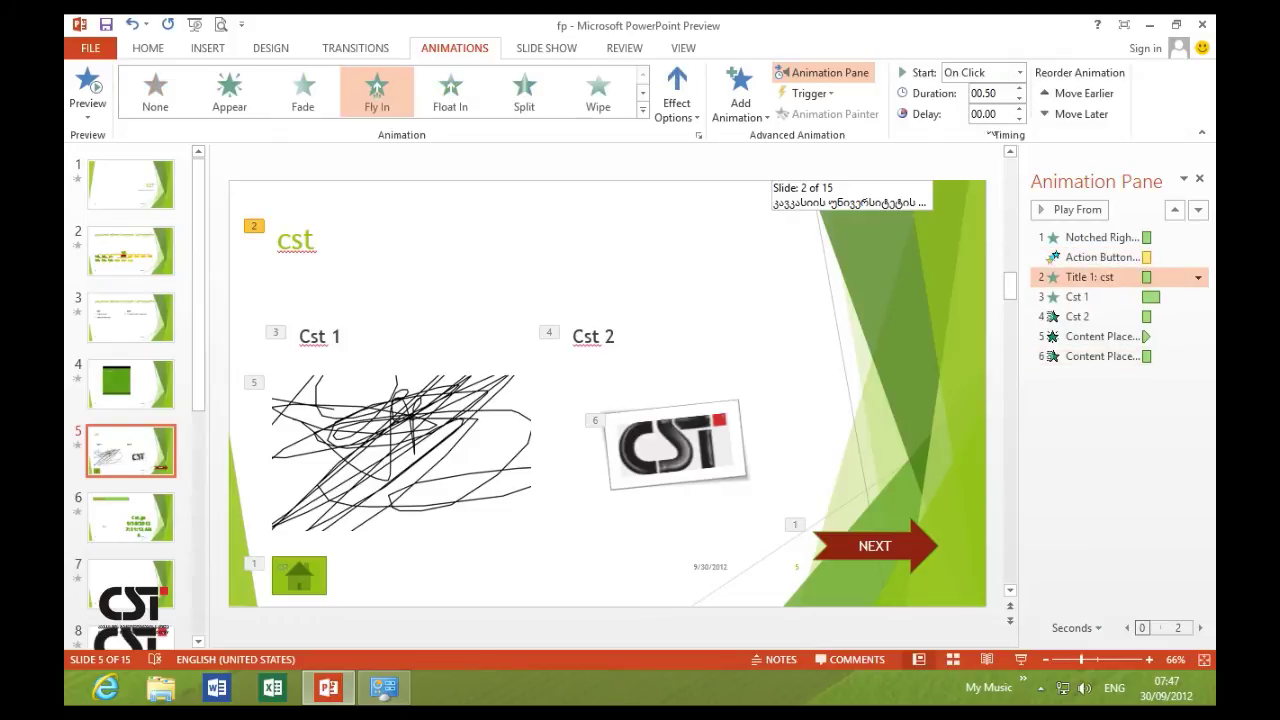
click(1019, 72)
click(985, 130)
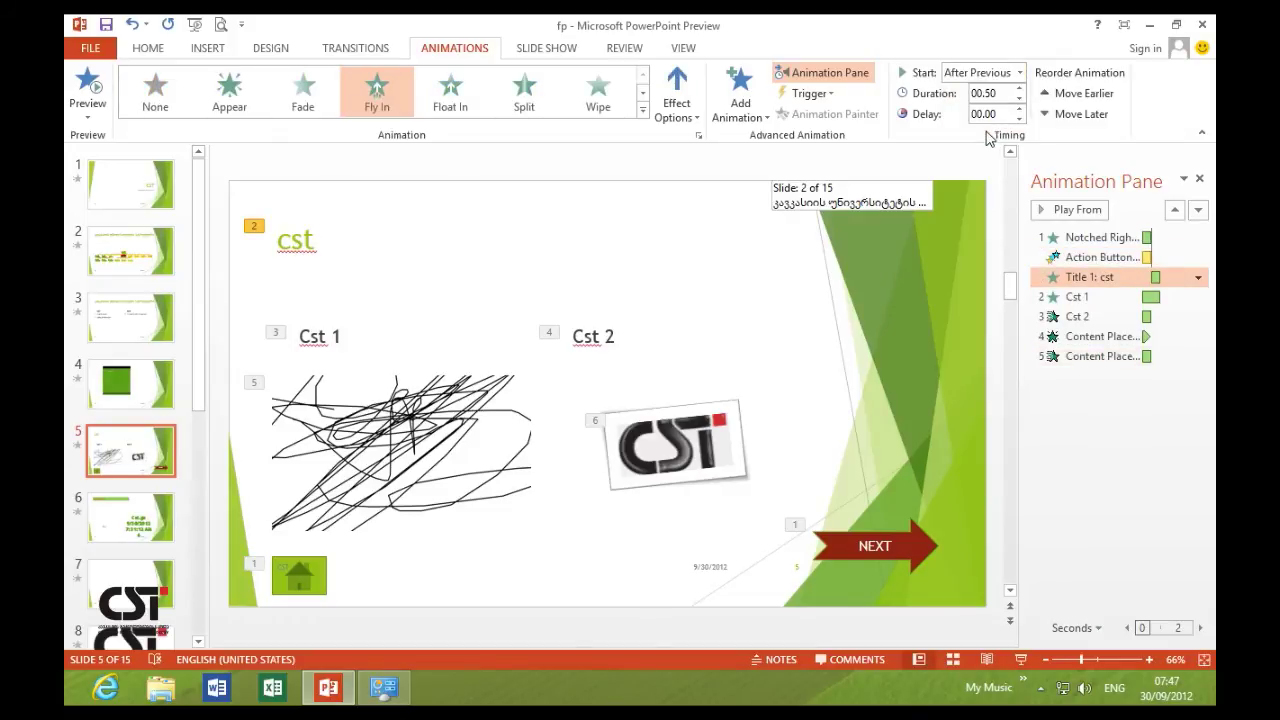
Set the Cst 1 and Cst 2 animations to start After Previous.
click(1077, 297)
click(1021, 74)
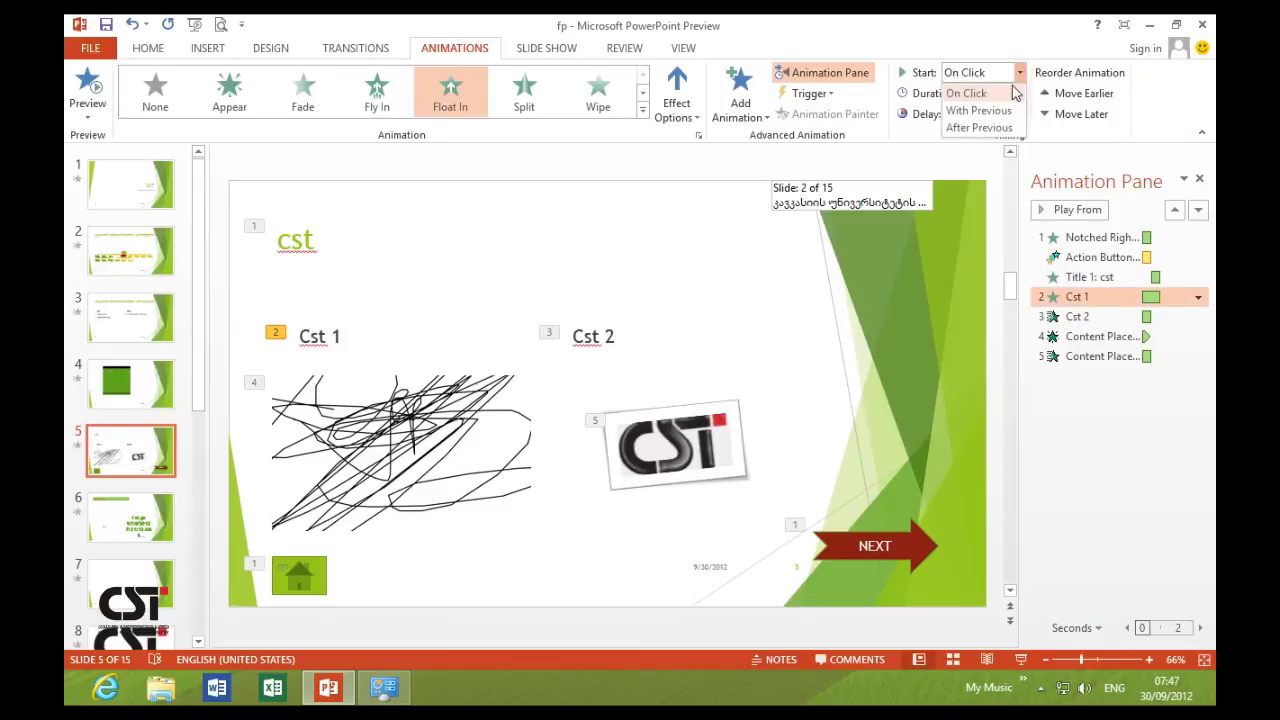
click(990, 130)
click(1068, 316)
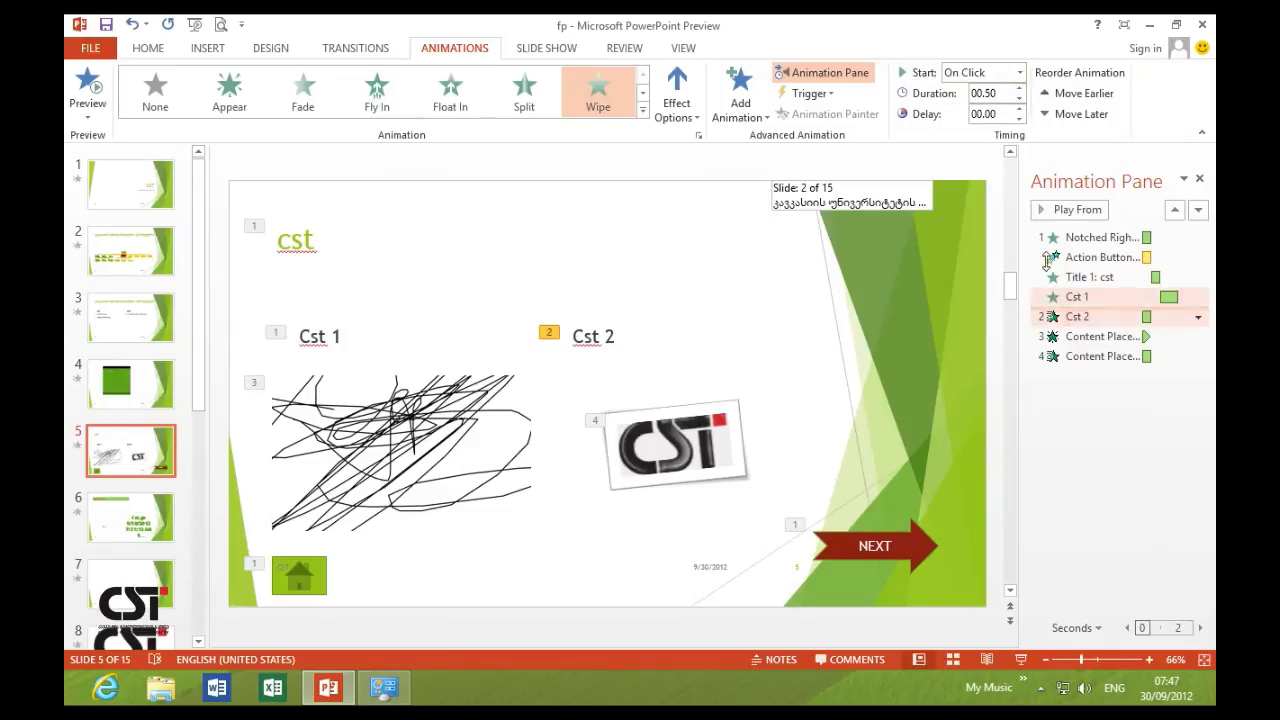
click(1019, 72)
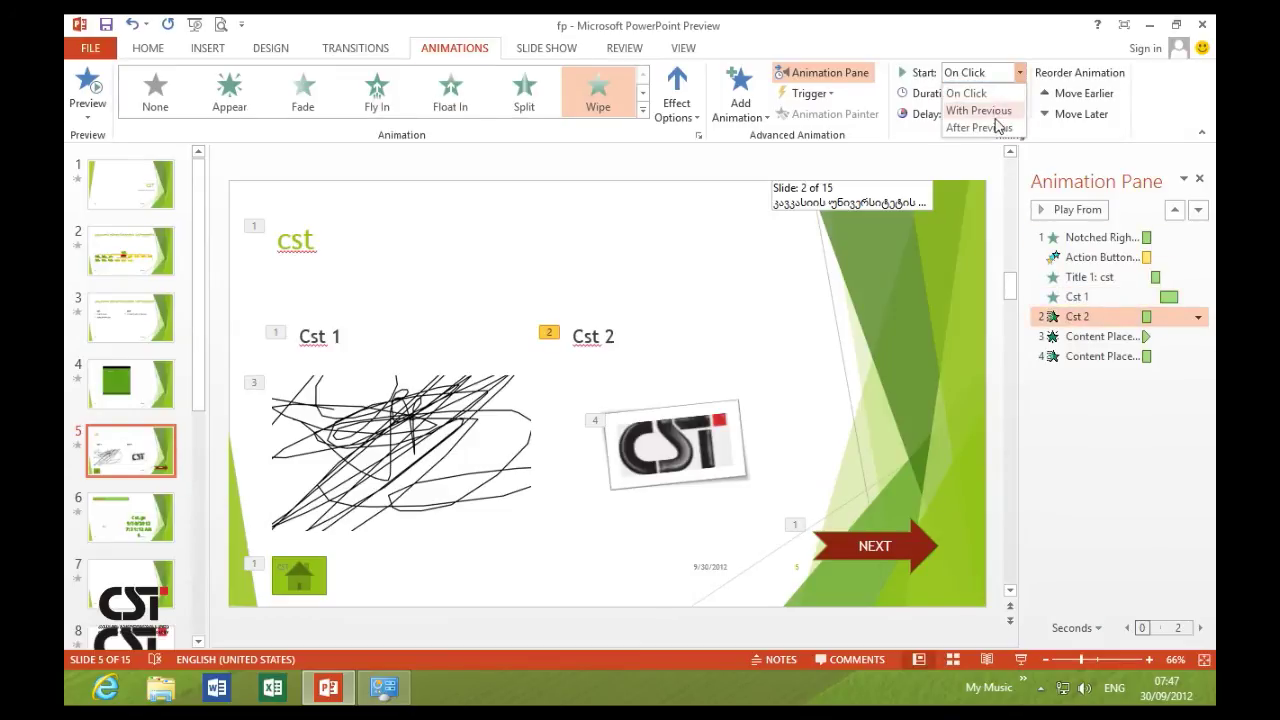
click(980, 127)
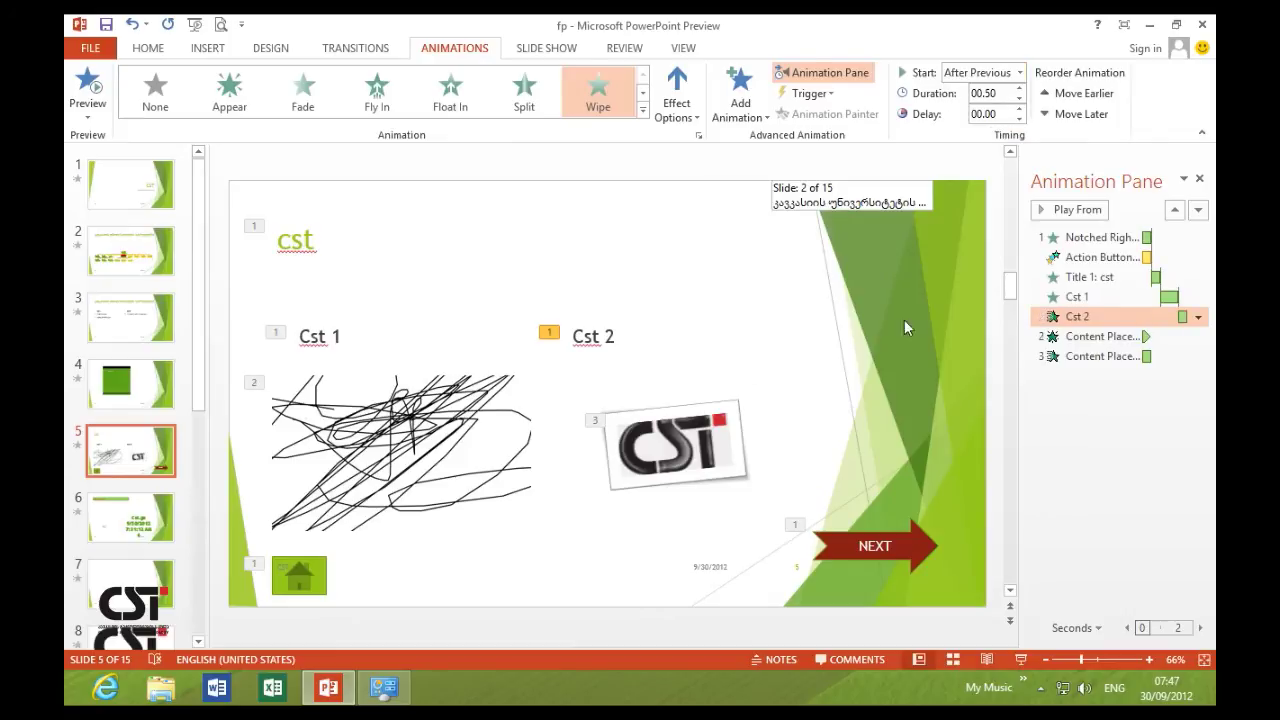
Set the picture's Random Bars to With Previous and the Content Placeholder to After Previous.
click(1075, 340)
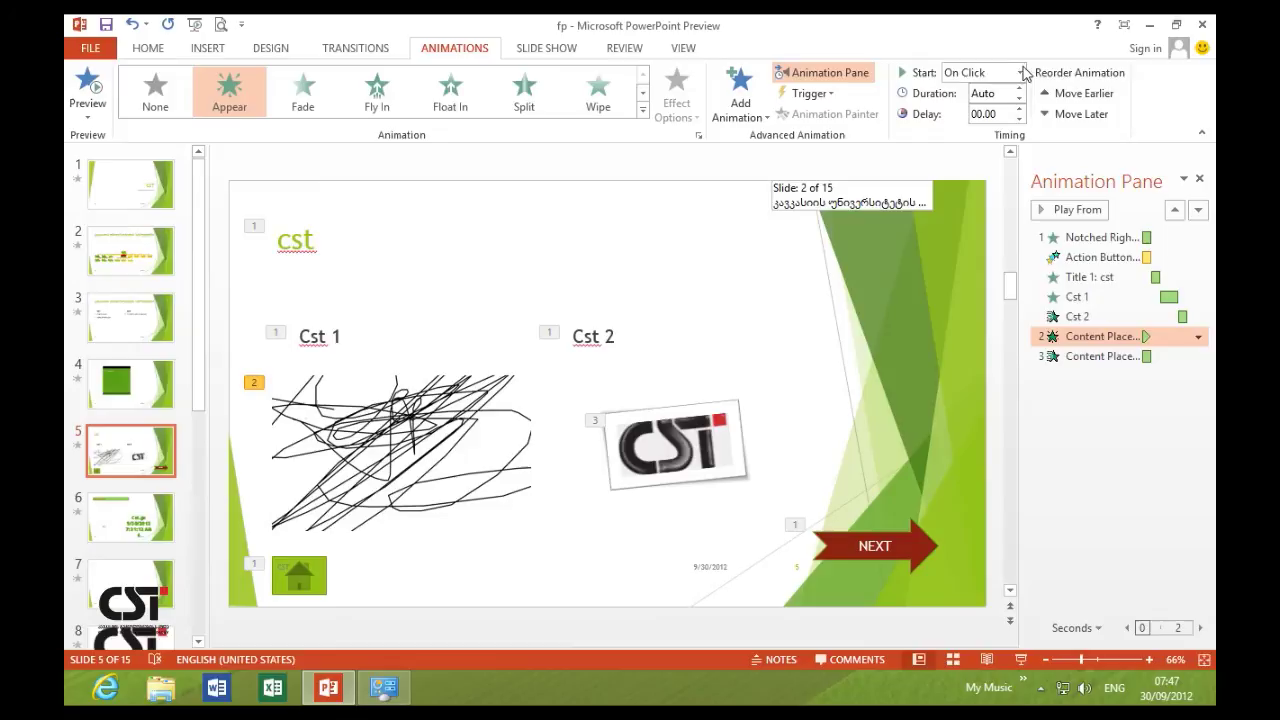
click(1020, 72)
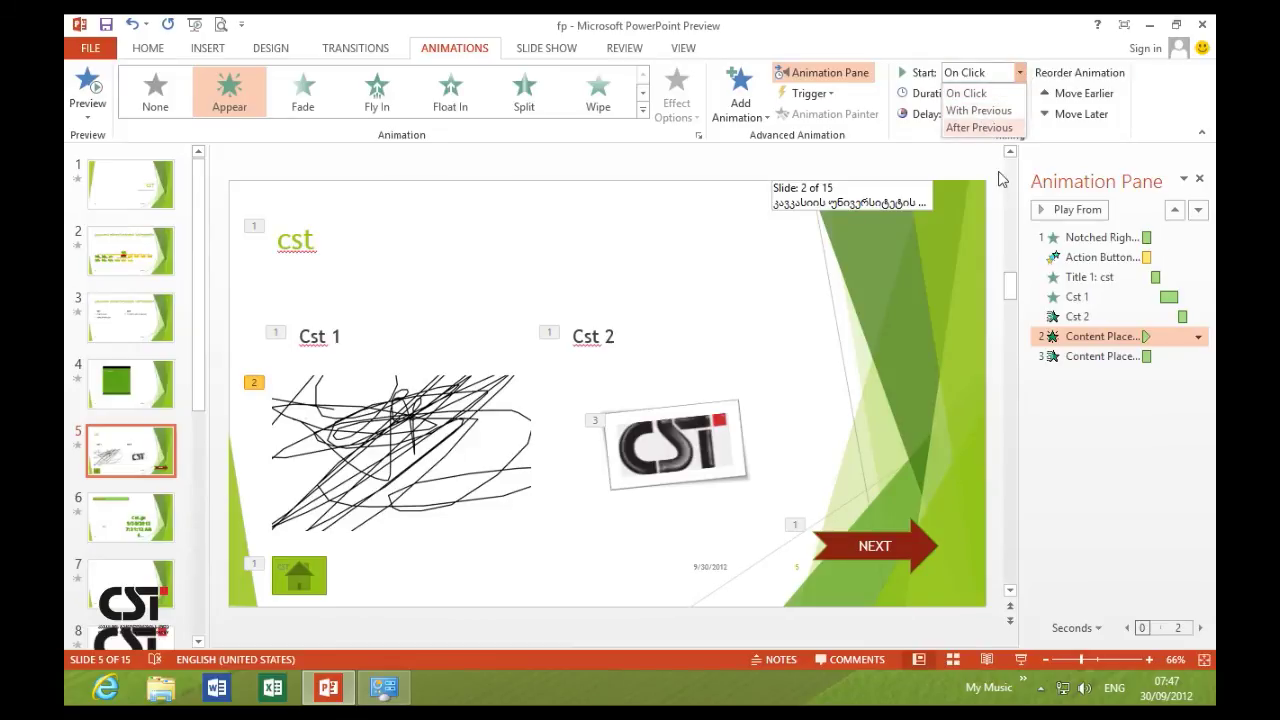
click(1100, 356)
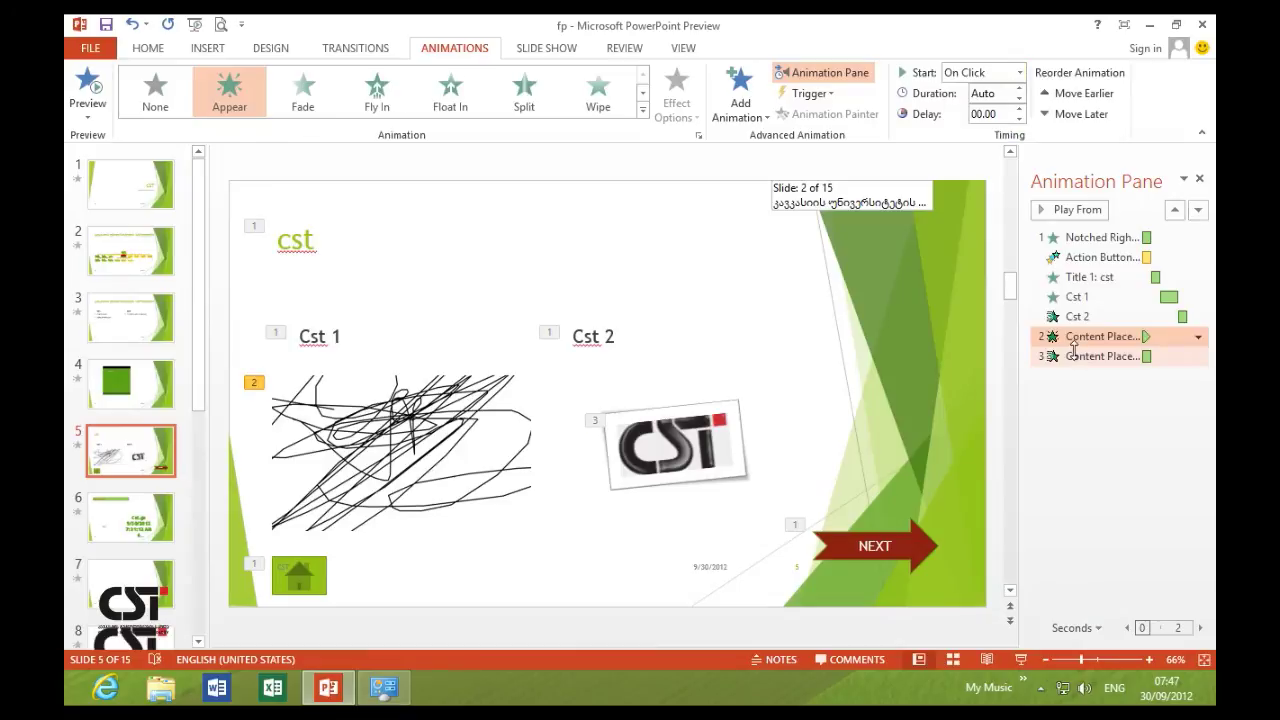
click(1019, 72)
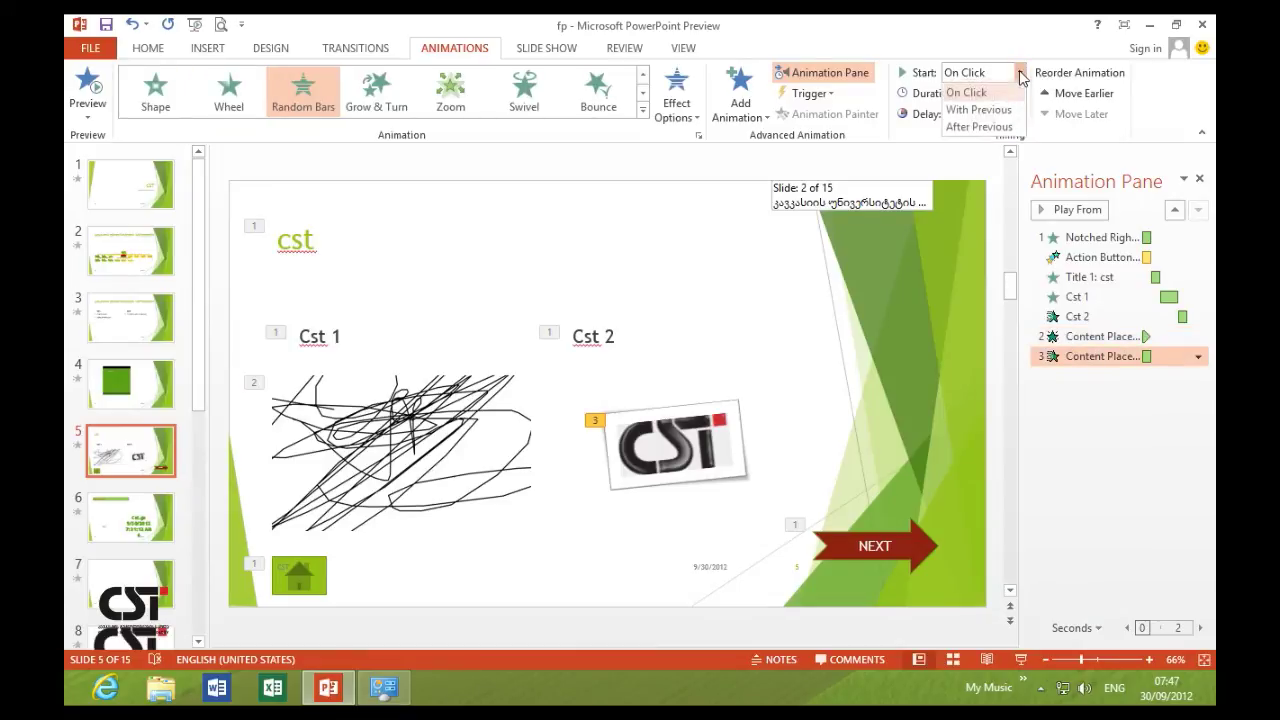
click(978, 110)
click(1090, 336)
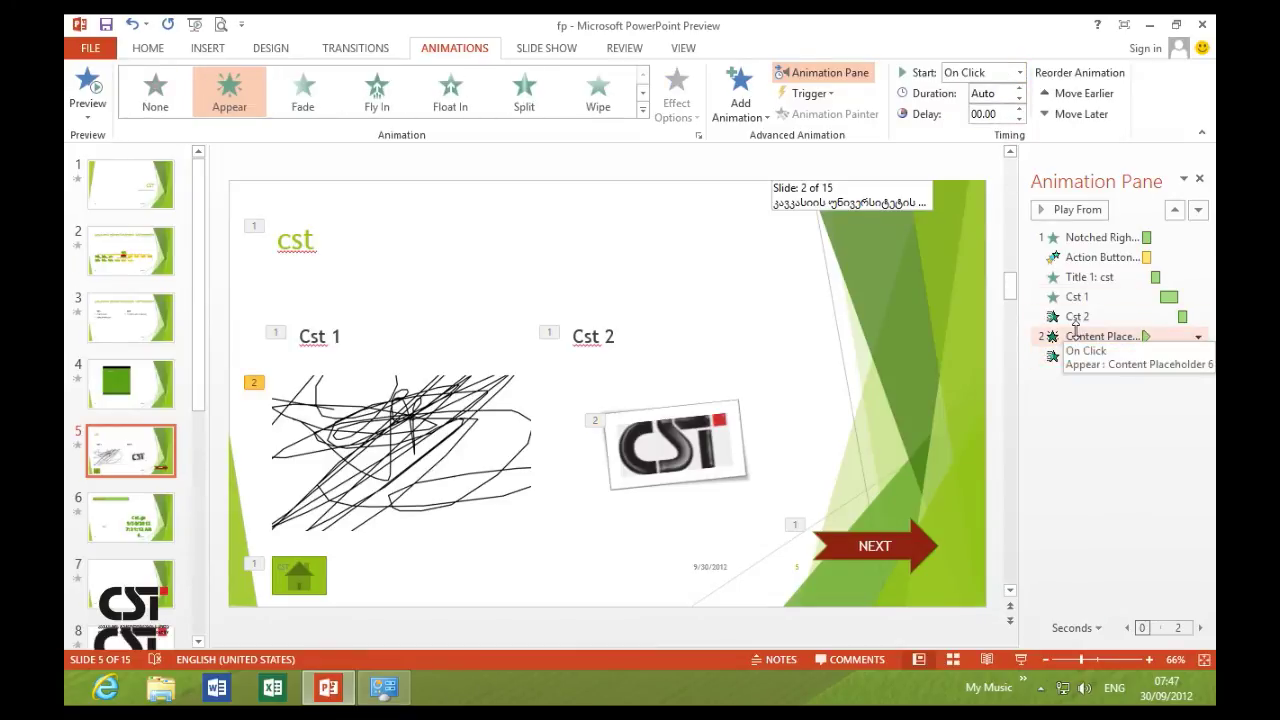
click(1018, 74)
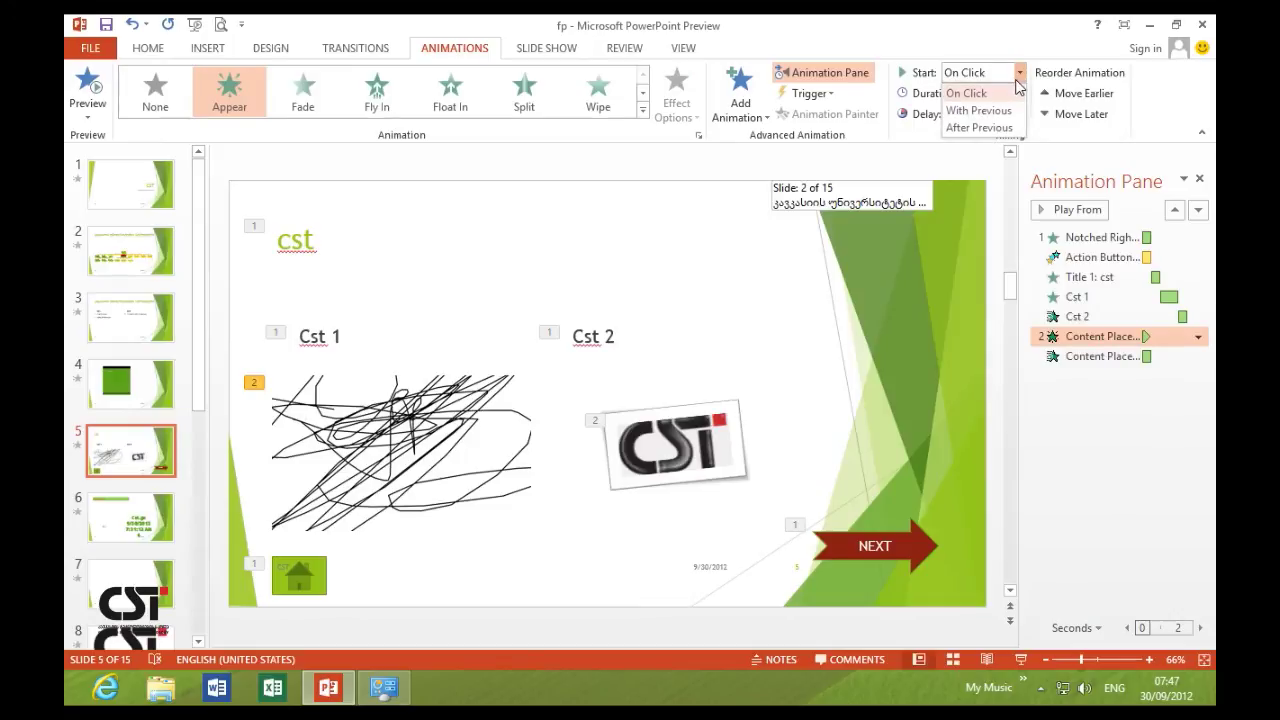
click(996, 136)
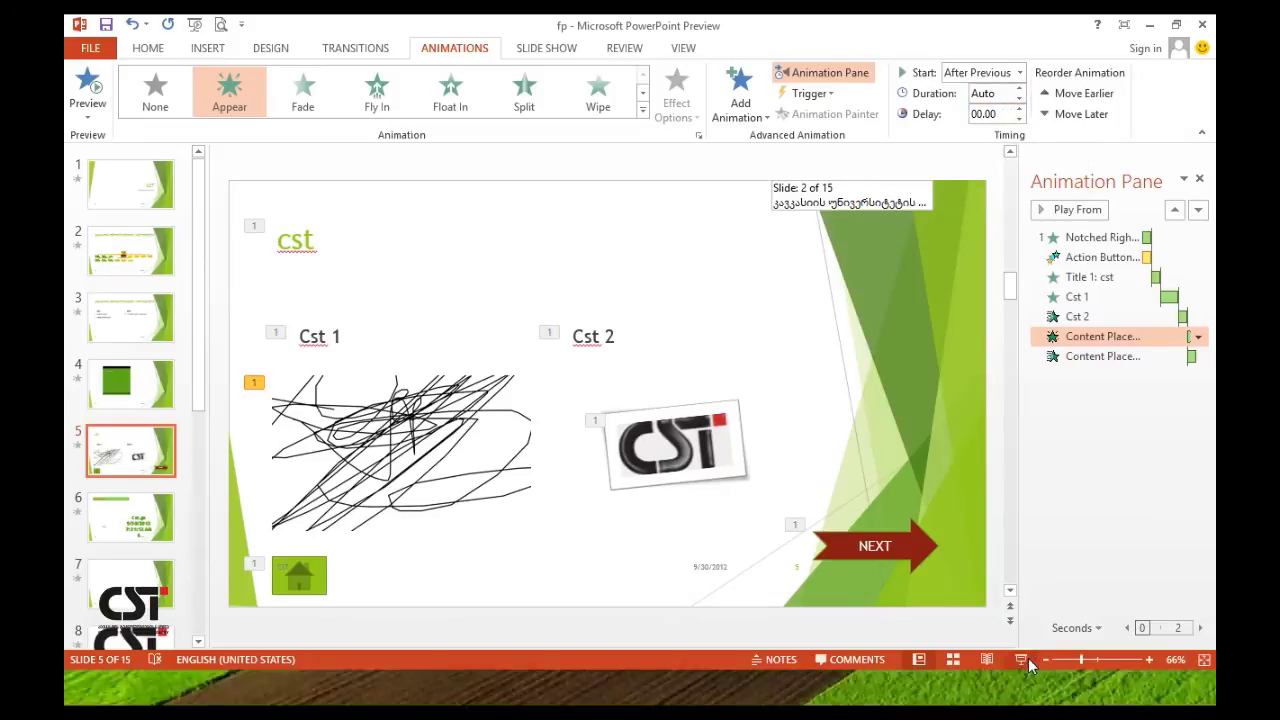
key(shift+F5)
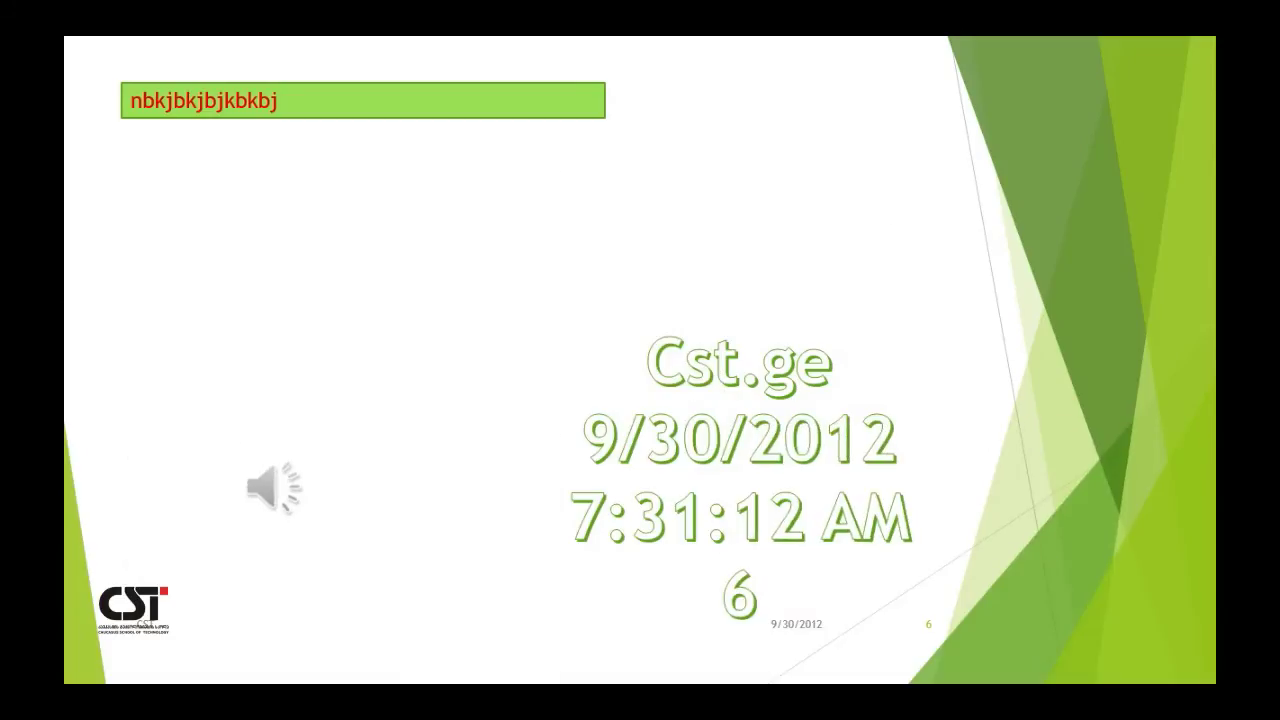
key(Escape)
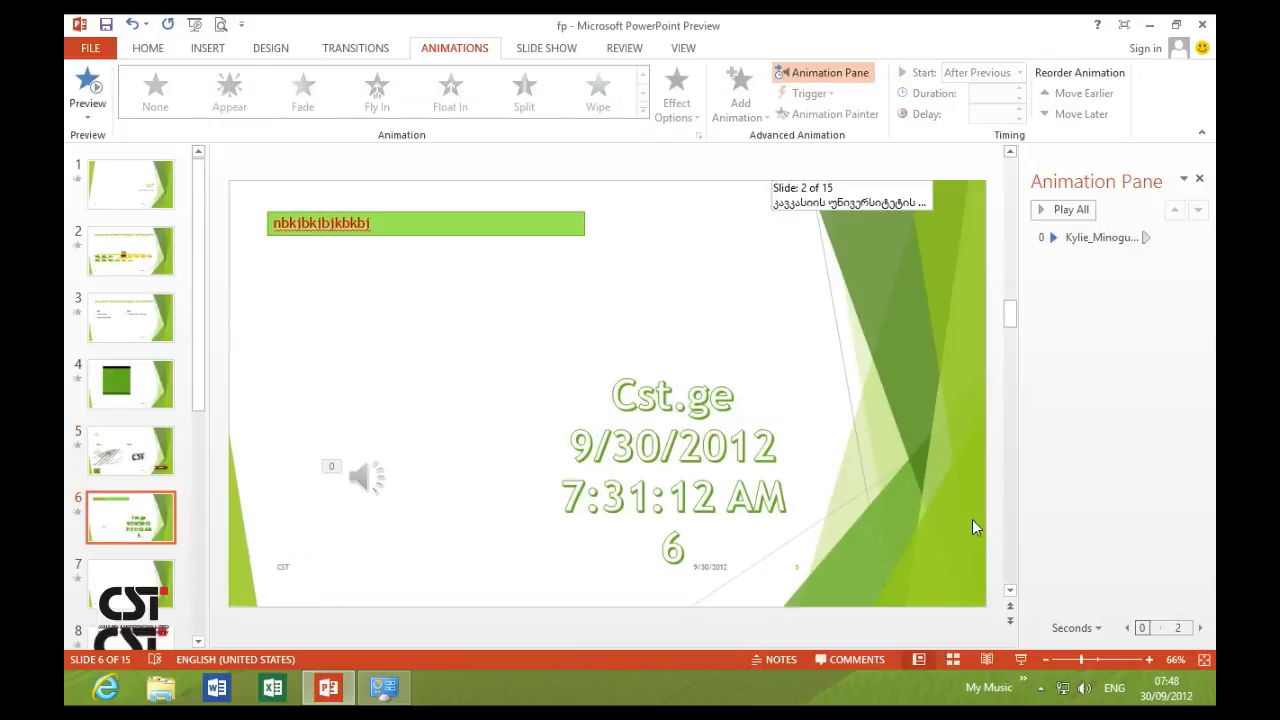
click(146, 455)
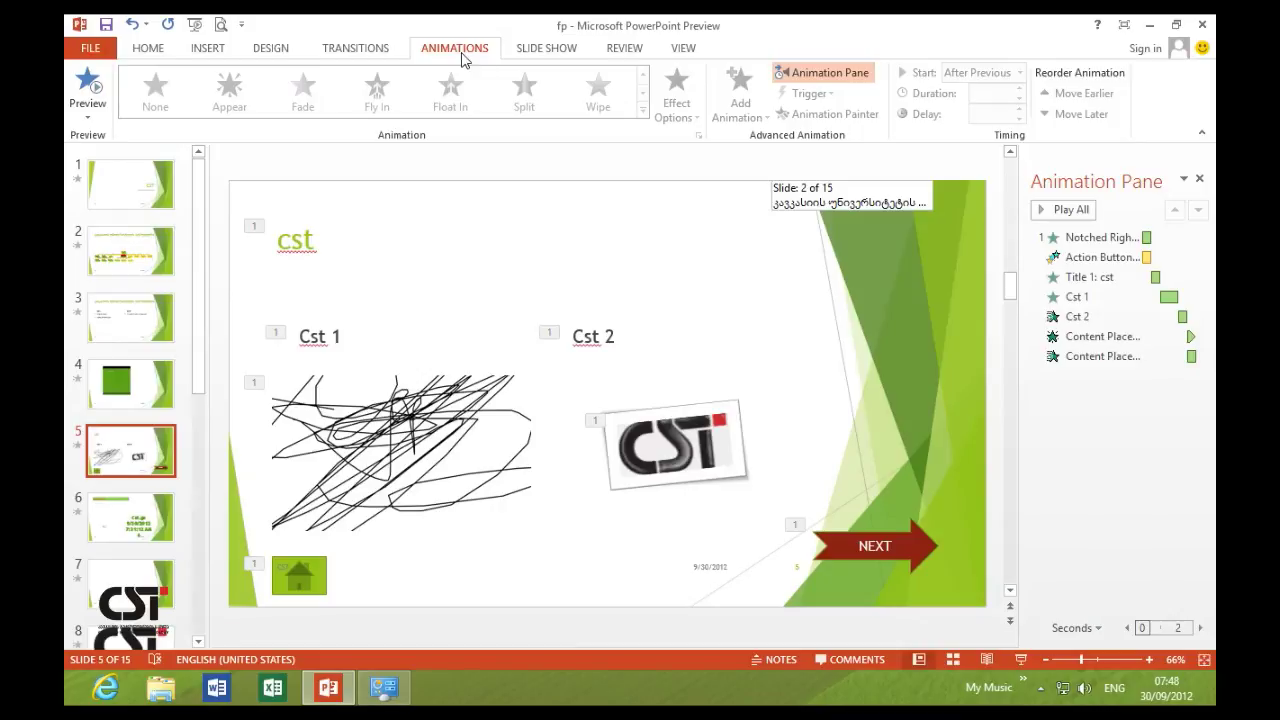
Set the NEXT arrow's Zoom animation to repeat Until End of Slide in Effect Options timing.
click(1104, 237)
right_click(1107, 237)
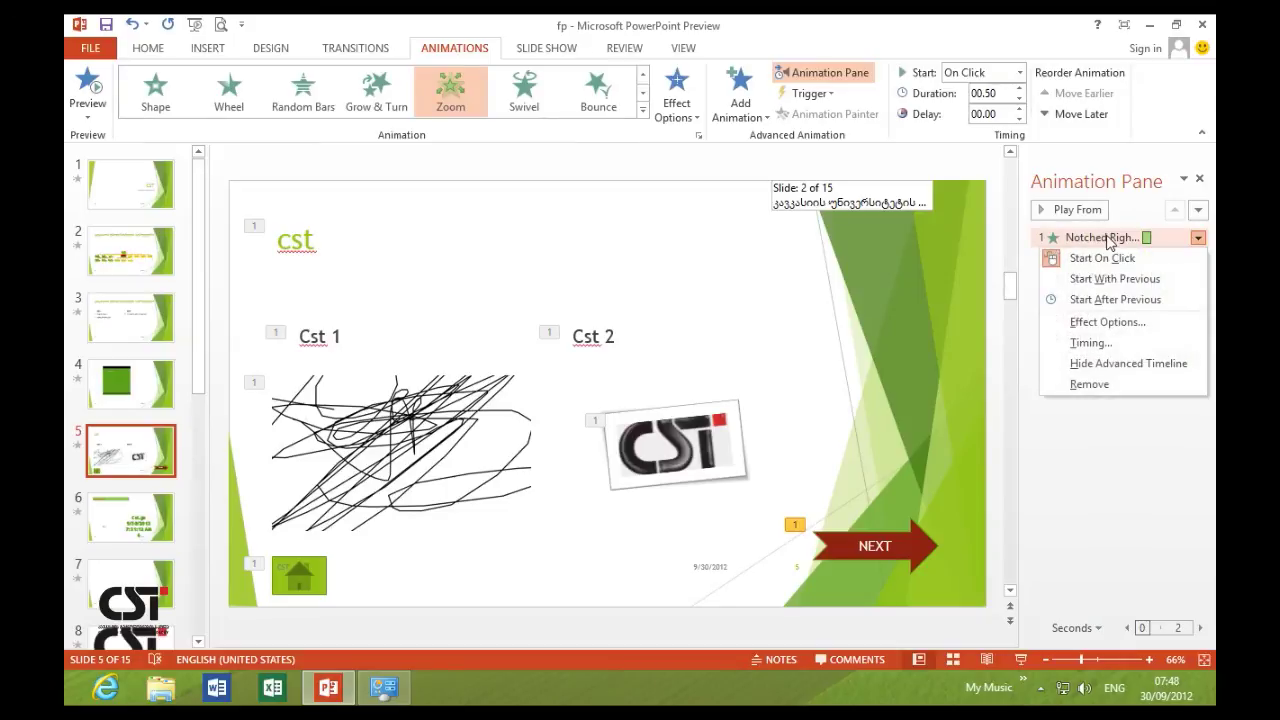
click(1110, 322)
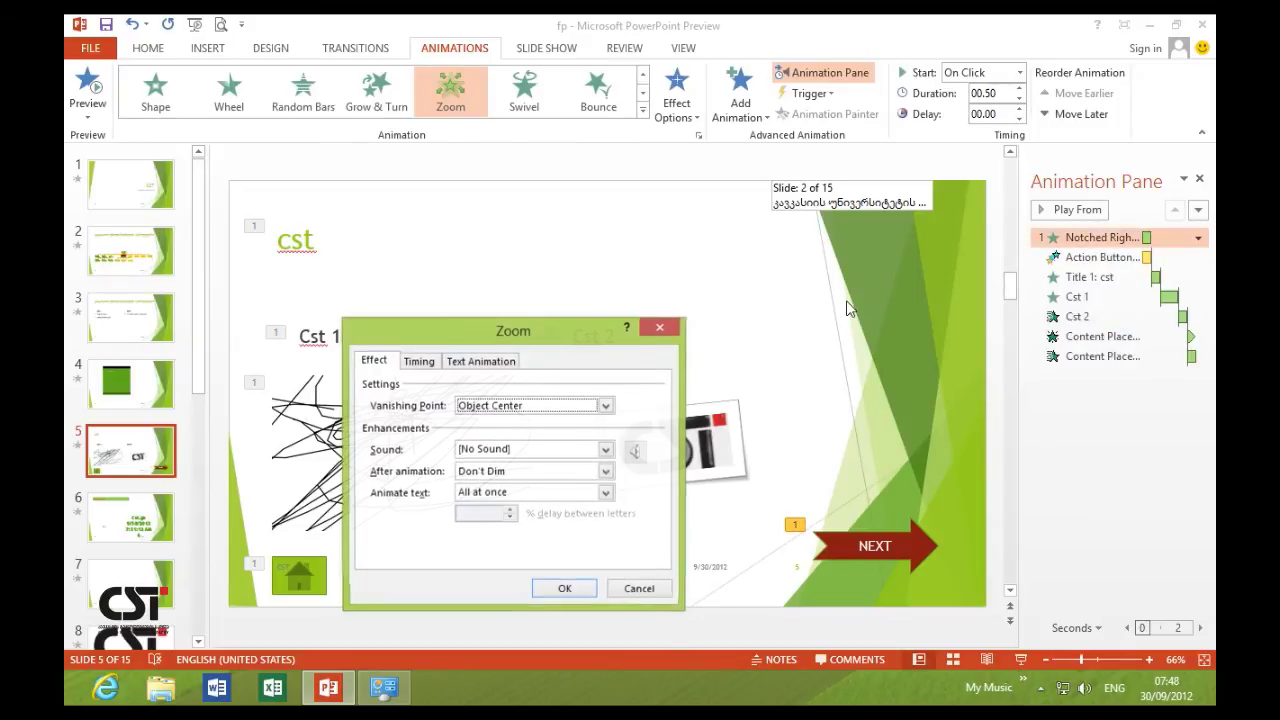
click(412, 364)
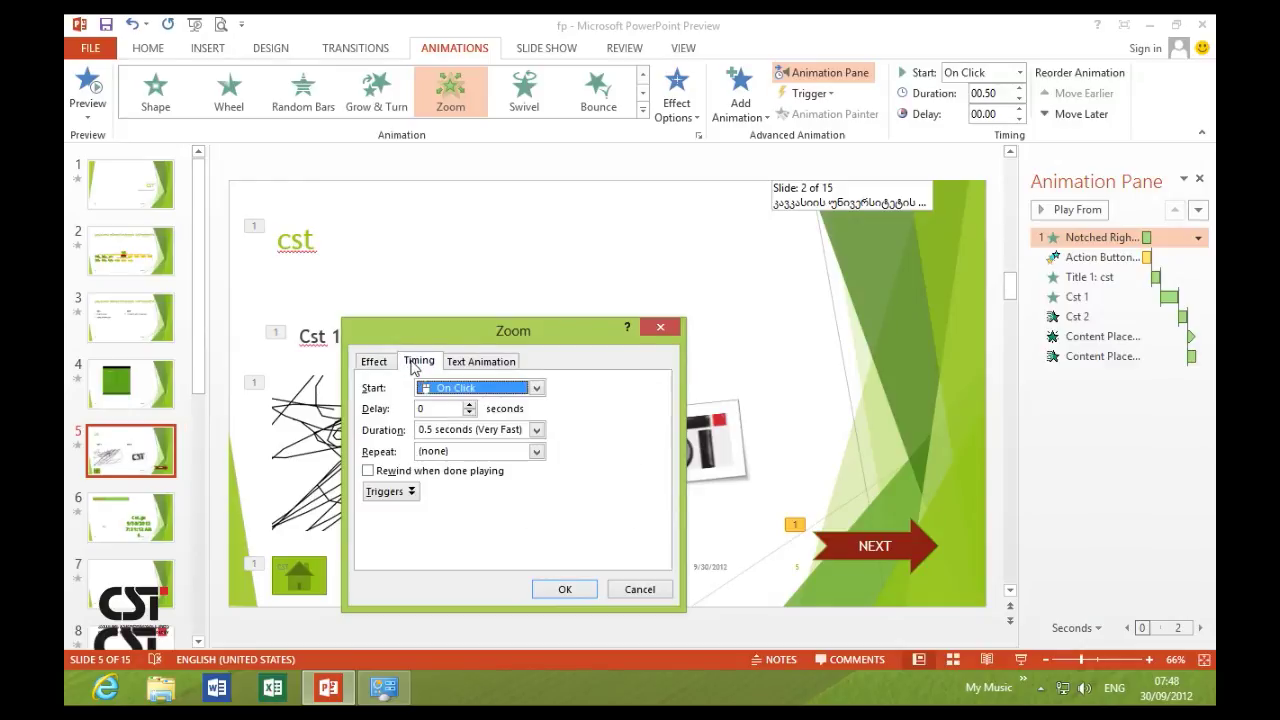
click(475, 447)
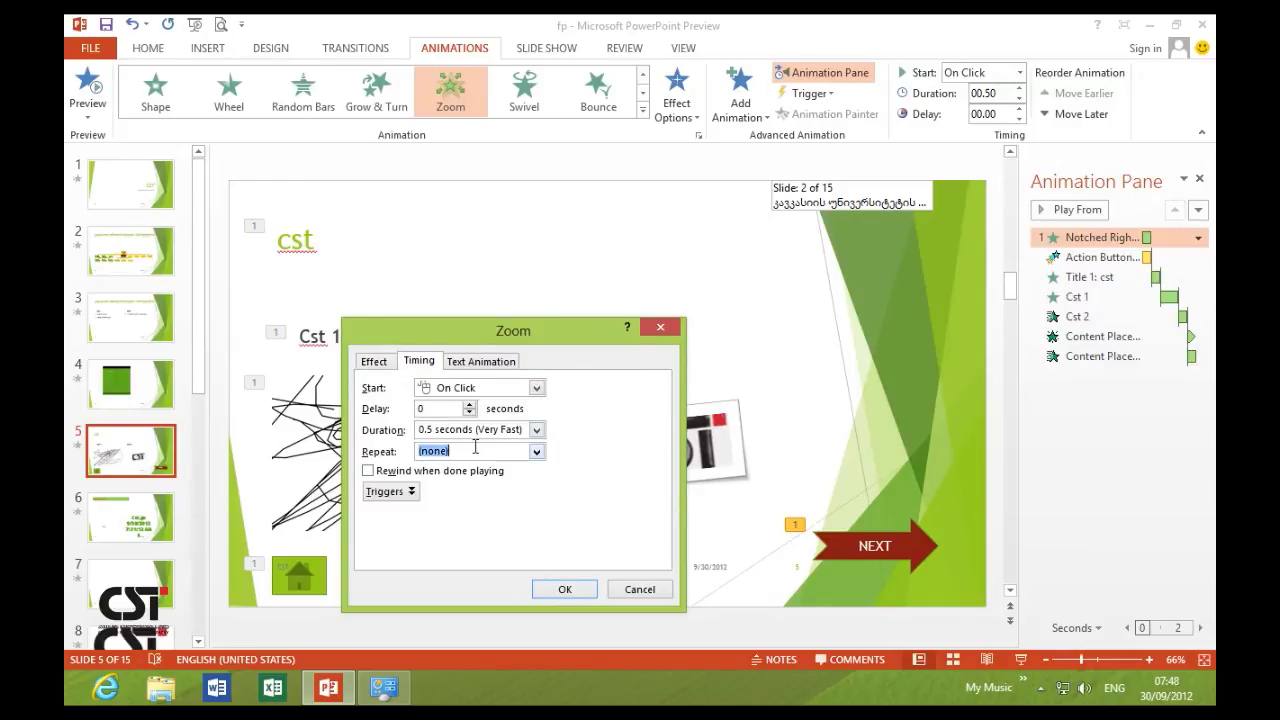
click(536, 452)
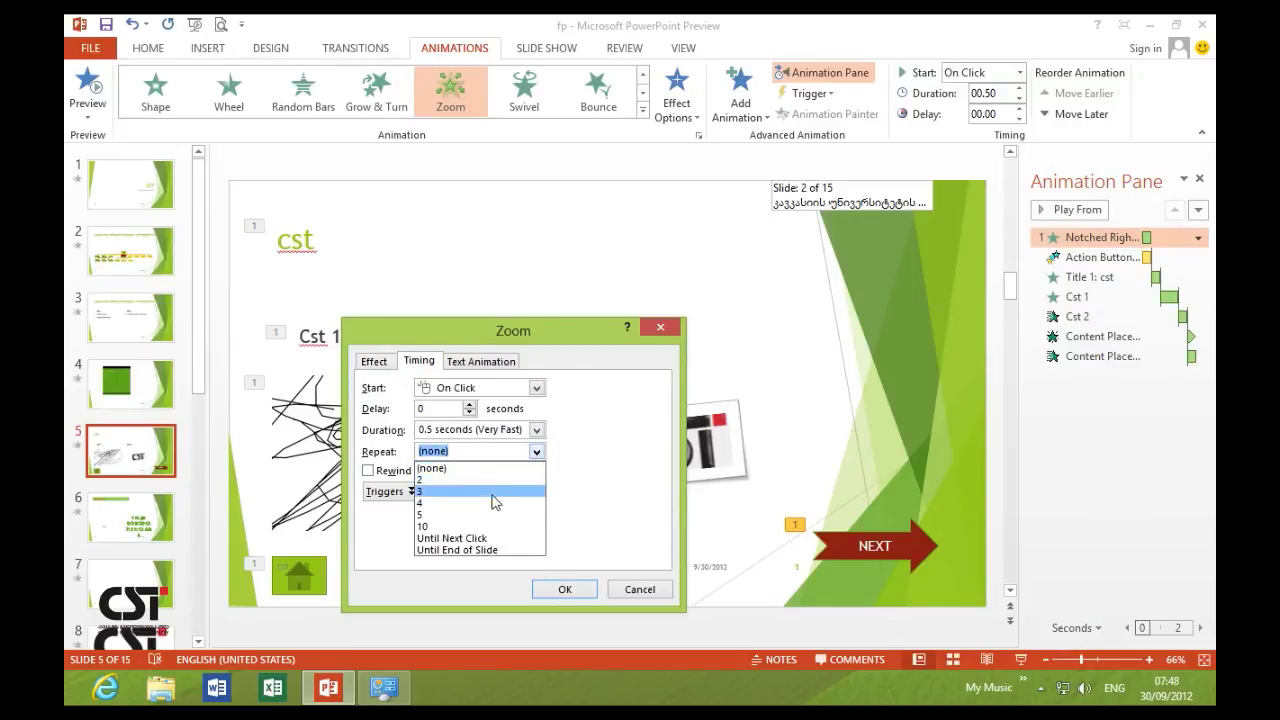
click(492, 550)
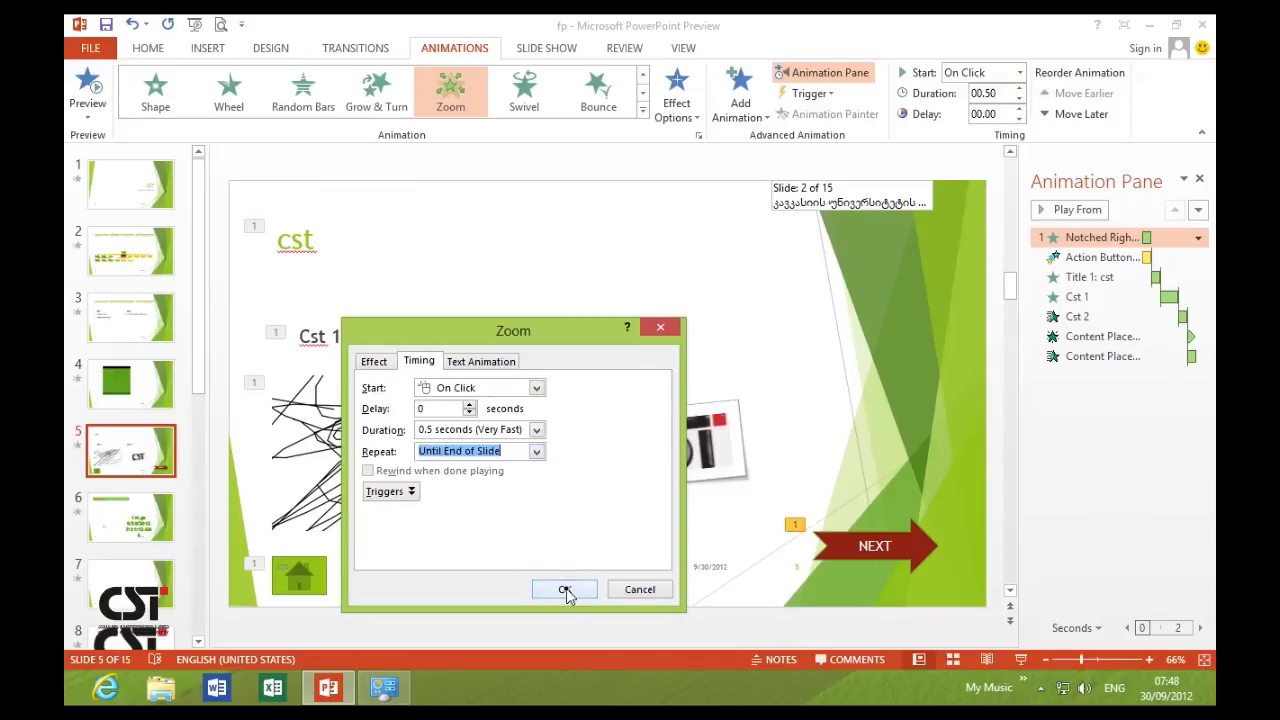
click(566, 590)
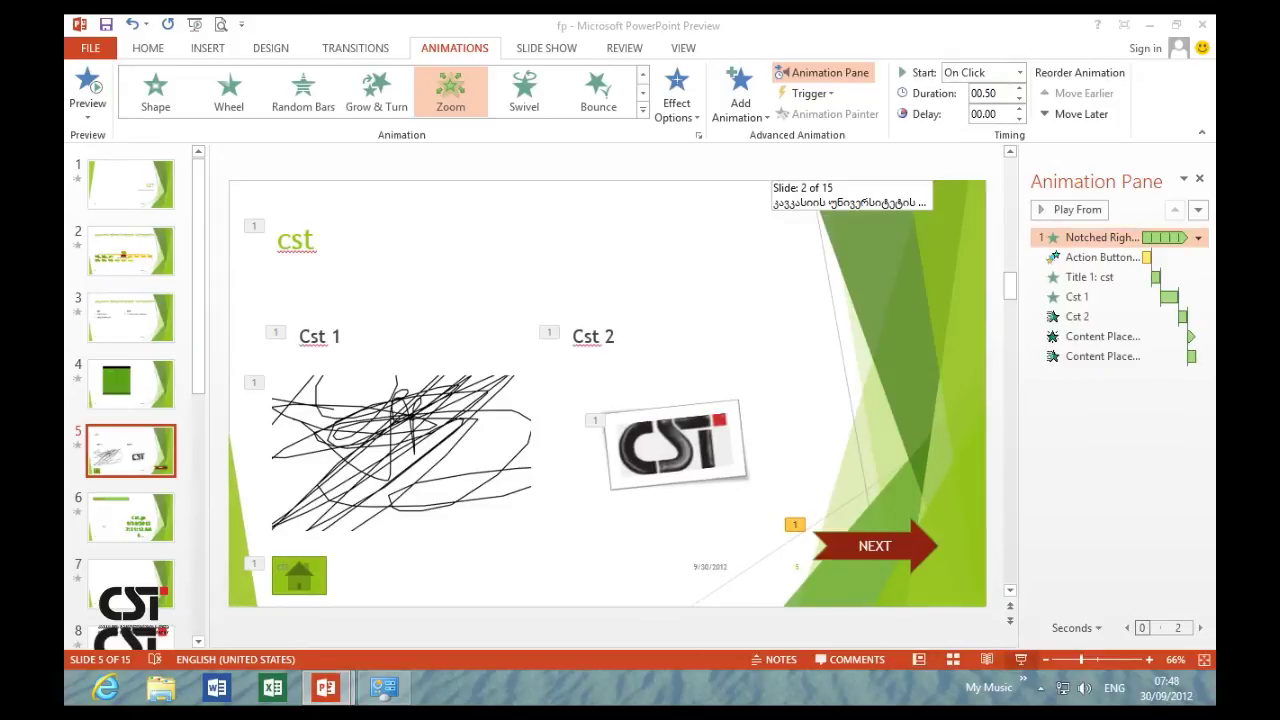
Preview slide 5 as a slide show, then save fp.pptx.
click(1020, 659)
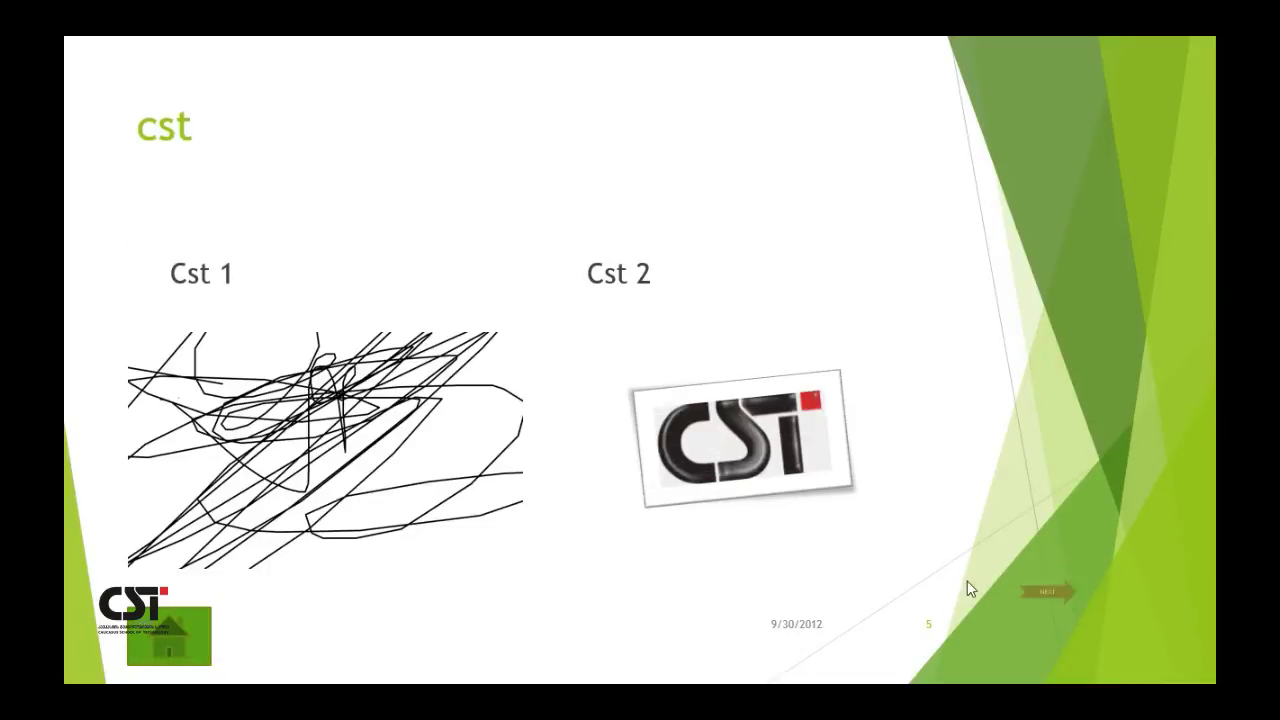
key(Escape)
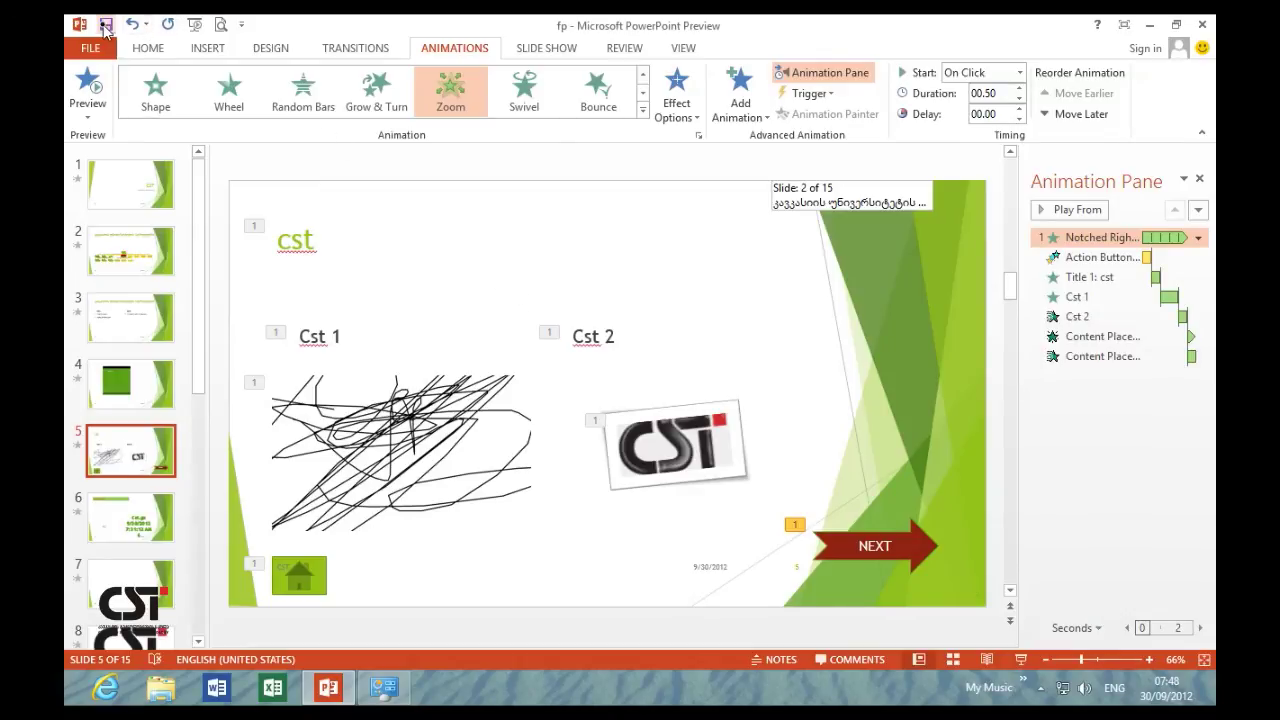
click(103, 25)
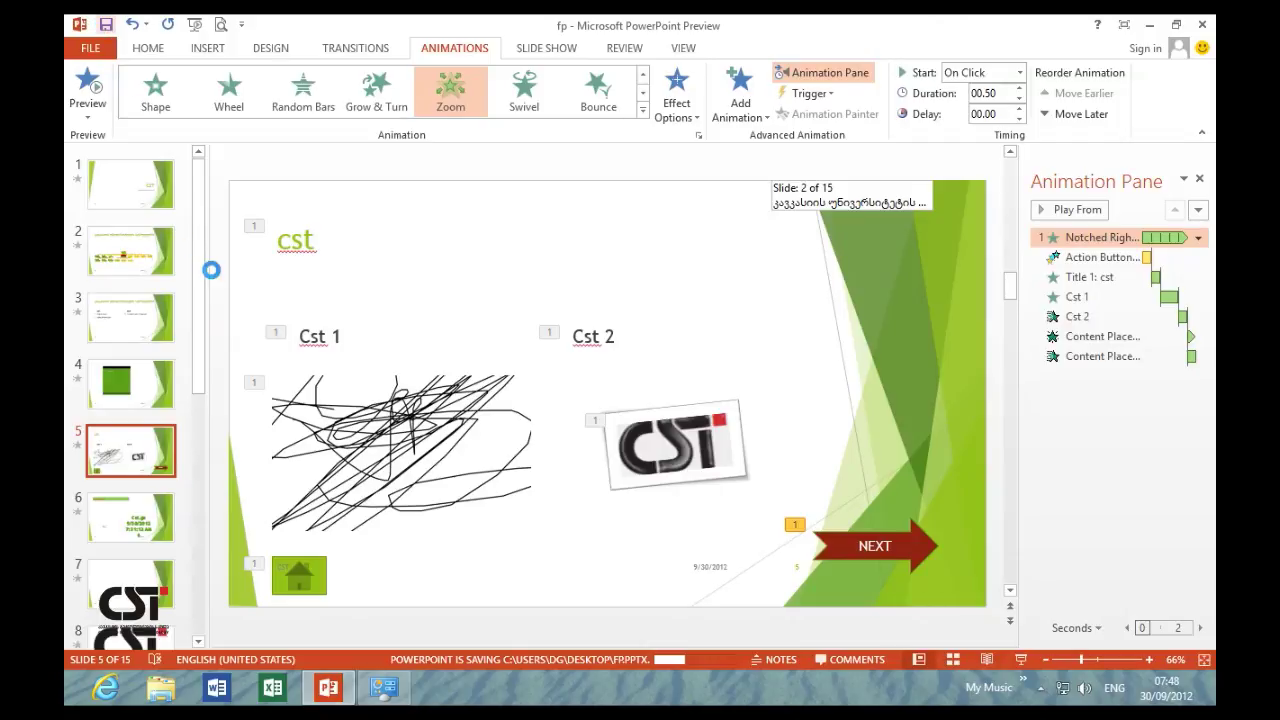
key(ctrl+Left)
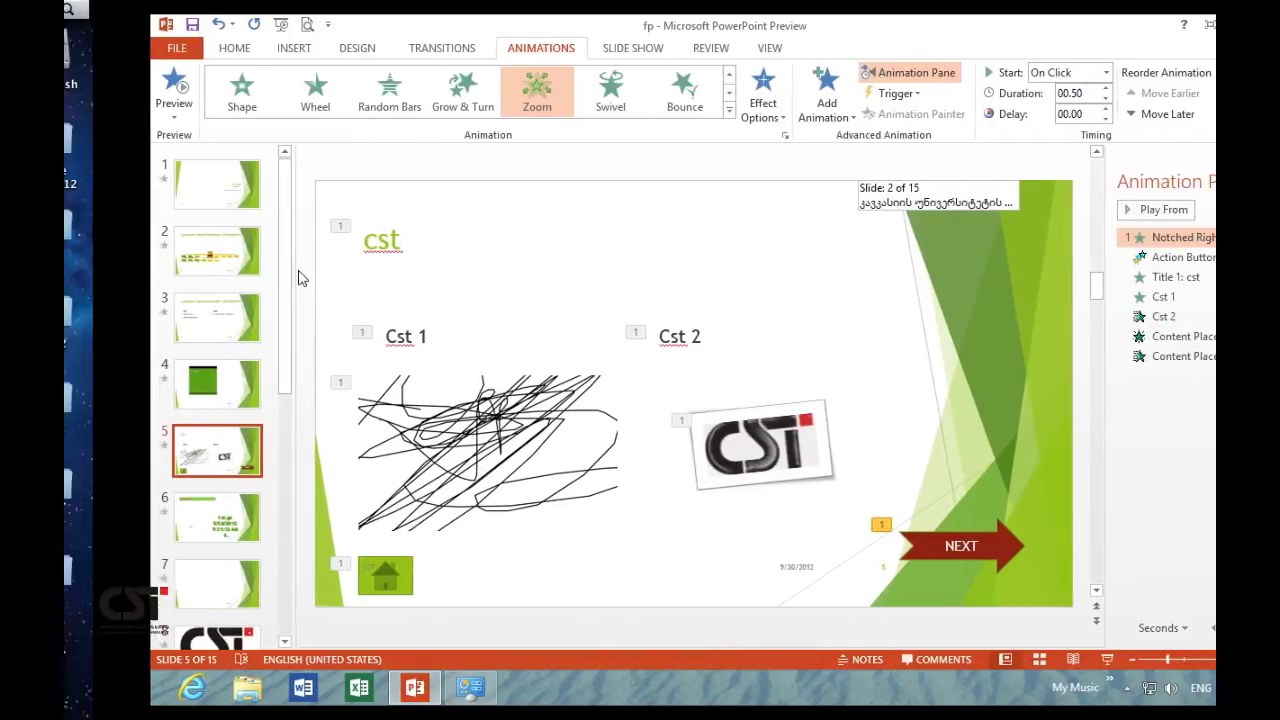